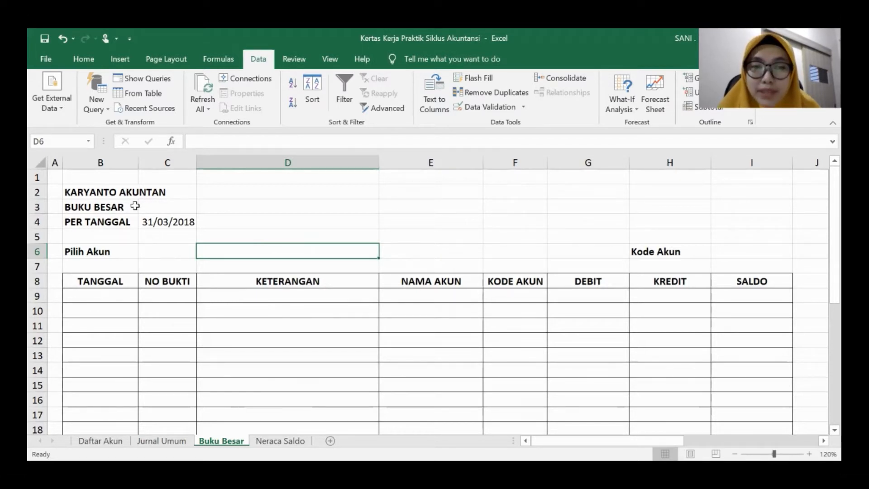
# - Review the account data in A4:D27 of the Daftar Akun sheet and the entries in the Jurnal Umum sheet
pyautogui.click(90, 193)
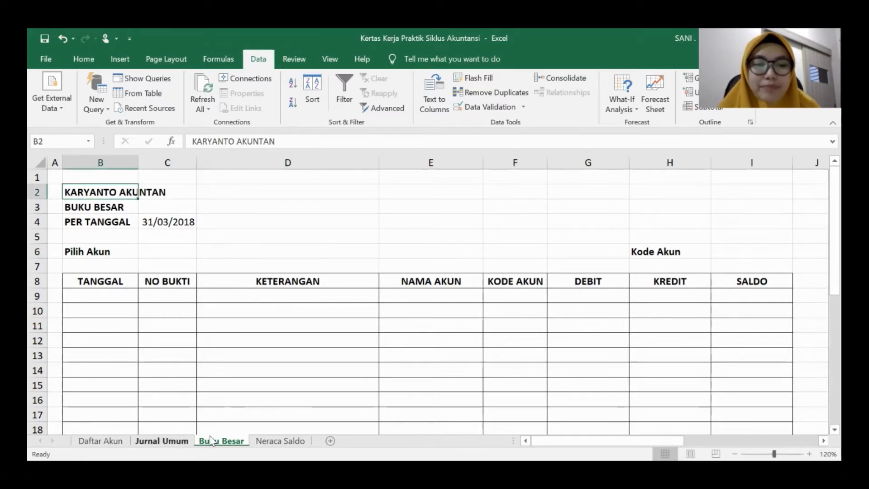
pyautogui.click(162, 440)
pyautogui.click(101, 440)
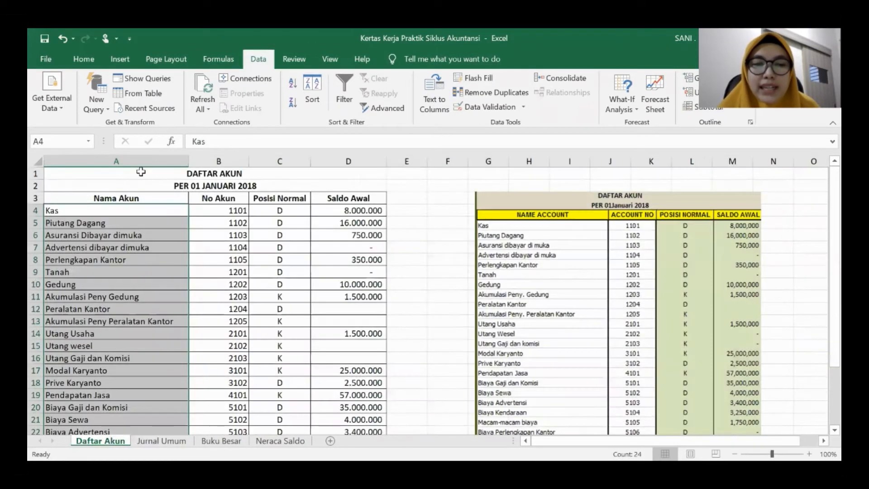
pyautogui.click(79, 209)
pyautogui.moveTo(80, 209); pyautogui.dragTo(353, 403)
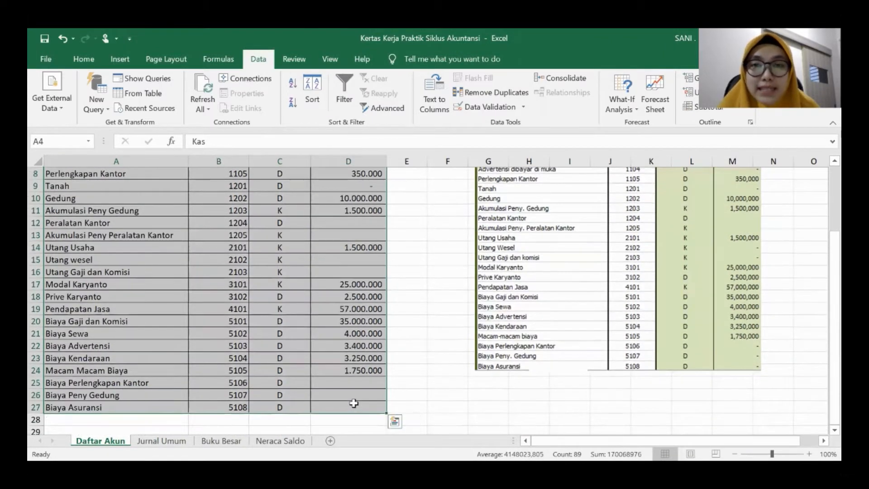
pyautogui.scroll(3, 353, 403)
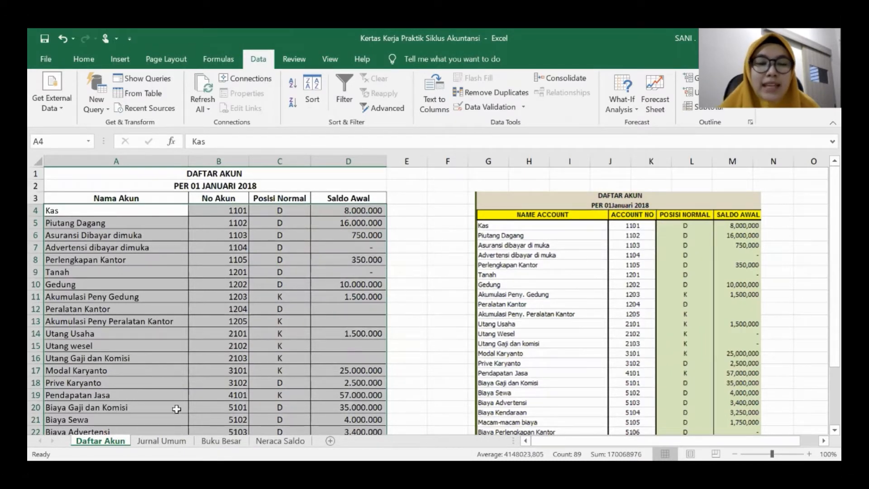
pyautogui.click(161, 440)
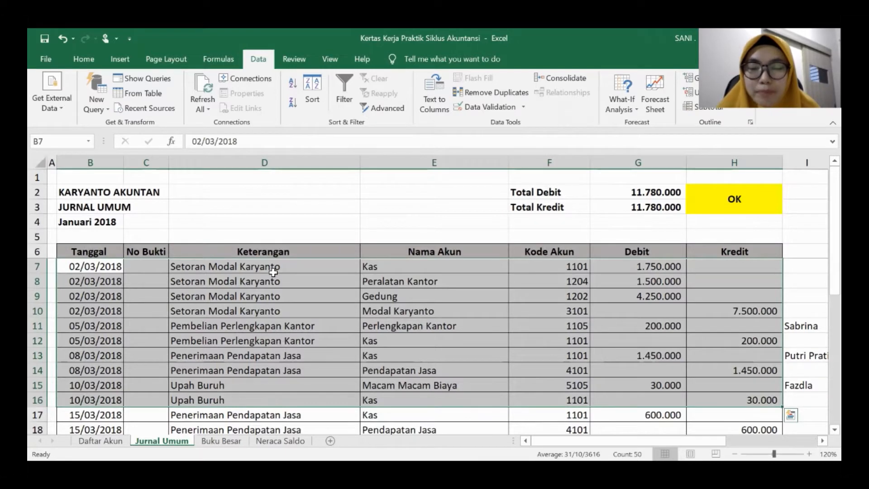
pyautogui.click(221, 440)
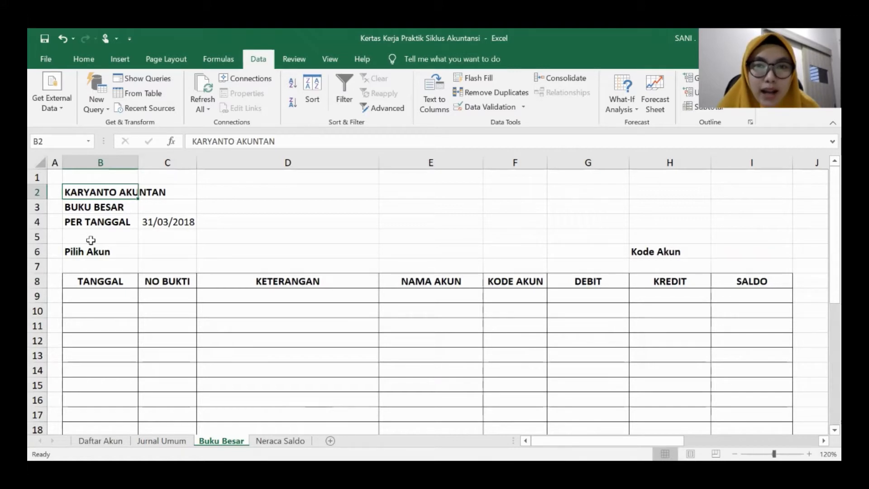
# - Examine the Buku Besar layout: the ledger table, the three title lines, the report date and the Pilih Akun label
pyautogui.moveTo(100, 281); pyautogui.dragTo(775, 379)
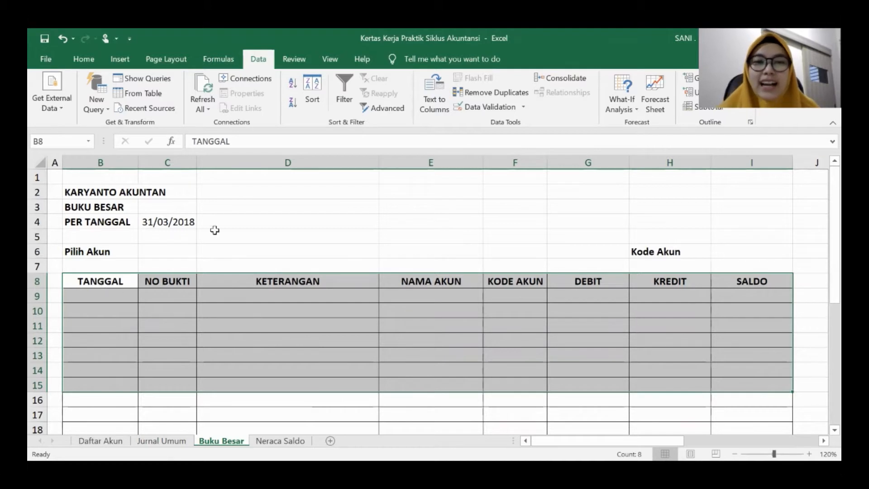
pyautogui.click(102, 254)
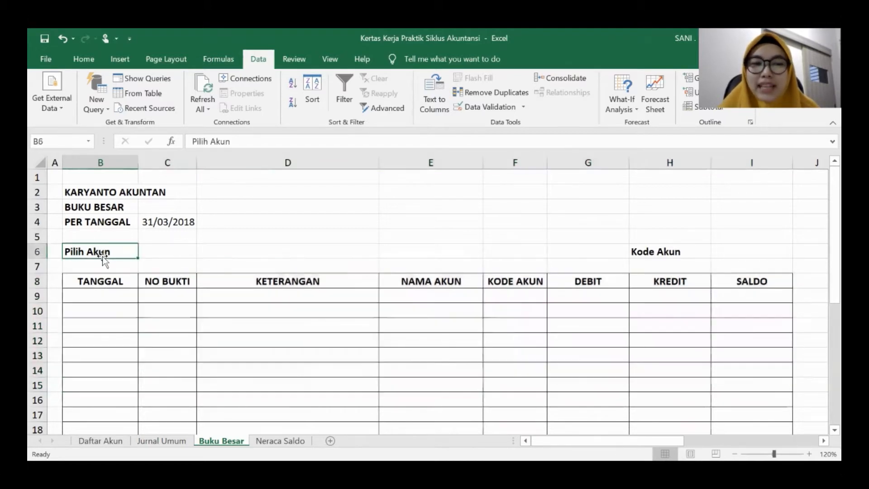
pyautogui.click(157, 251)
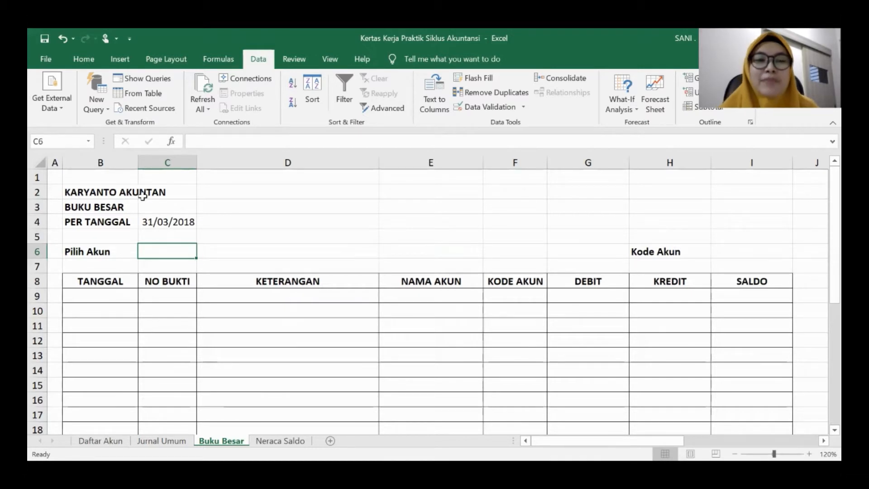
pyautogui.moveTo(85, 190); pyautogui.dragTo(92, 222)
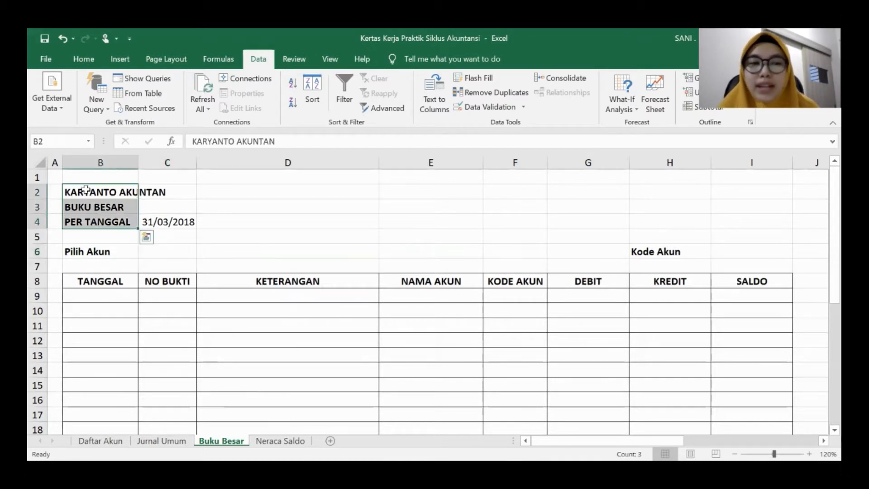
pyautogui.click(86, 190)
pyautogui.click(92, 208)
pyautogui.click(85, 224)
pyautogui.click(166, 227)
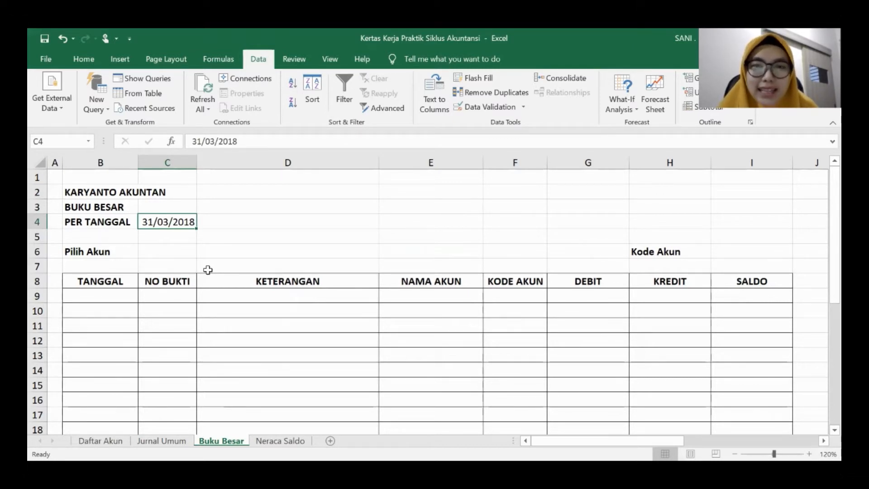
pyautogui.click(104, 254)
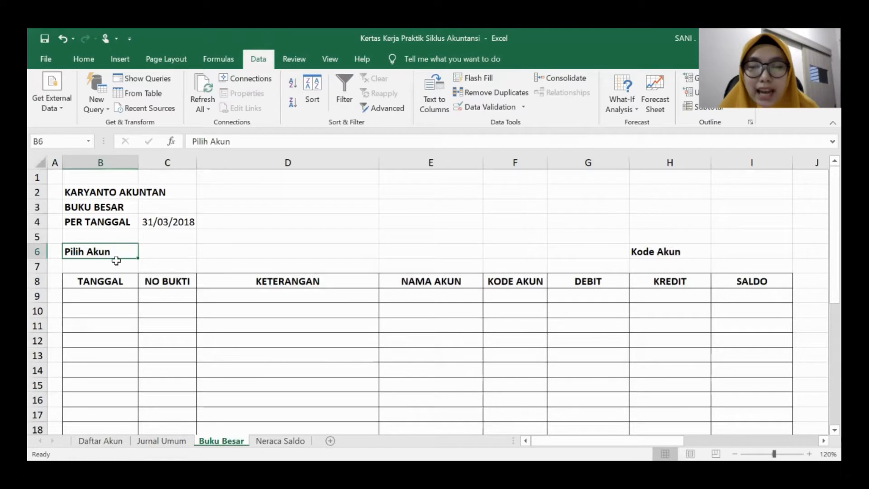
# - Fill the account selection cells C6:D6 beside Pilih Akun with yellow
pyautogui.click(164, 254)
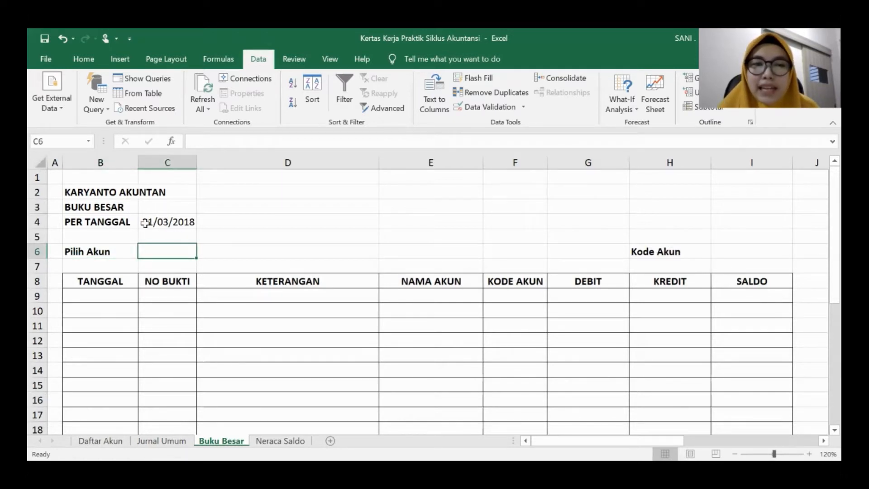
pyautogui.click(83, 59)
pyautogui.click(176, 102)
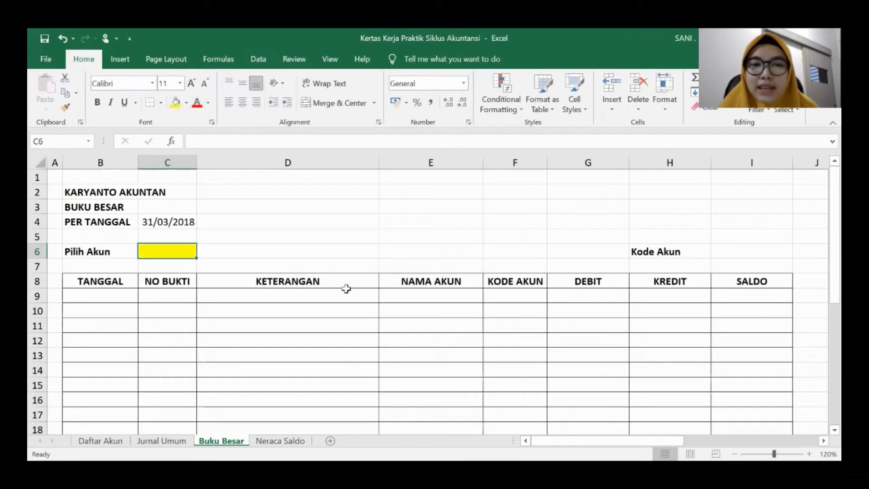
pyautogui.moveTo(190, 247); pyautogui.dragTo(247, 250)
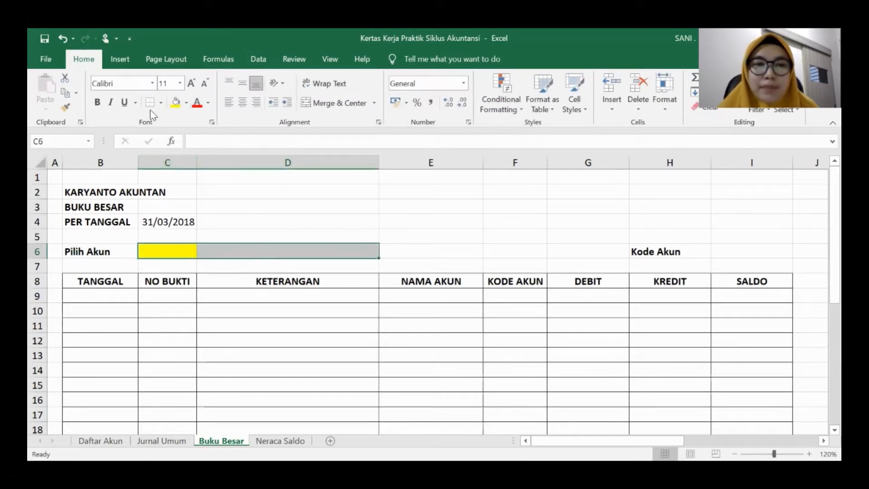
pyautogui.click(177, 103)
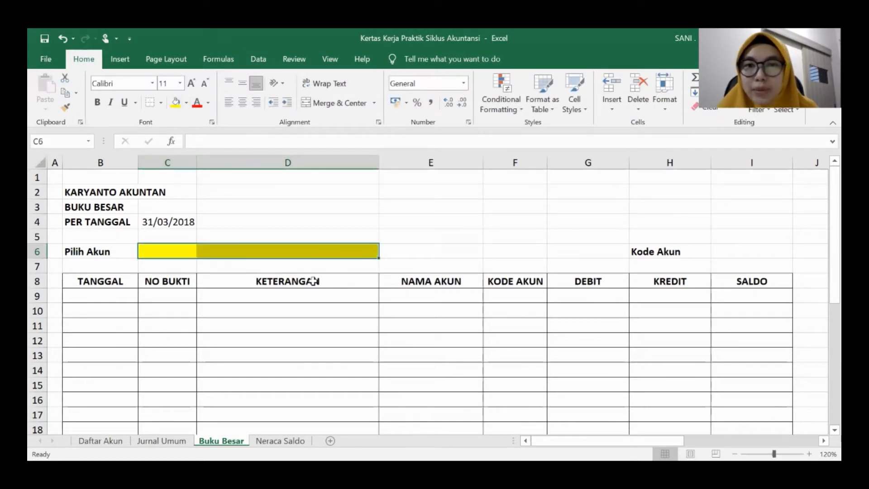
# - Start a data validation rule for cell C6 that allows only values from a List
pyautogui.click(172, 252)
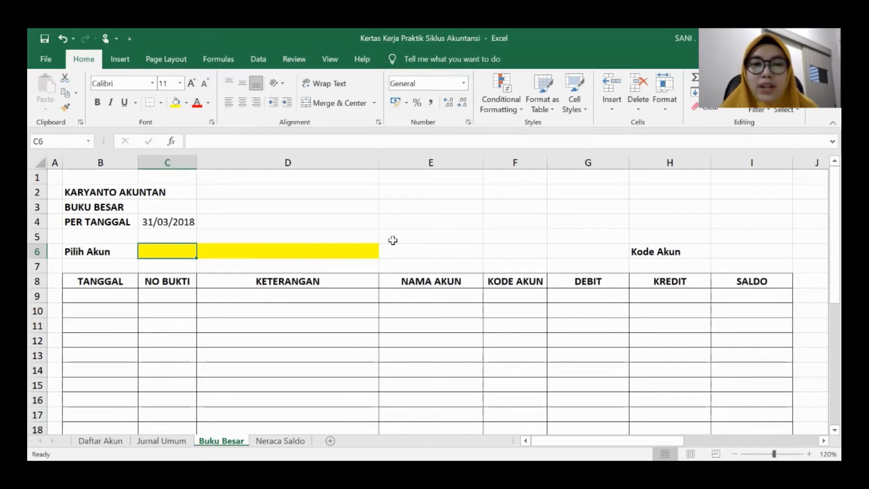
pyautogui.click(258, 59)
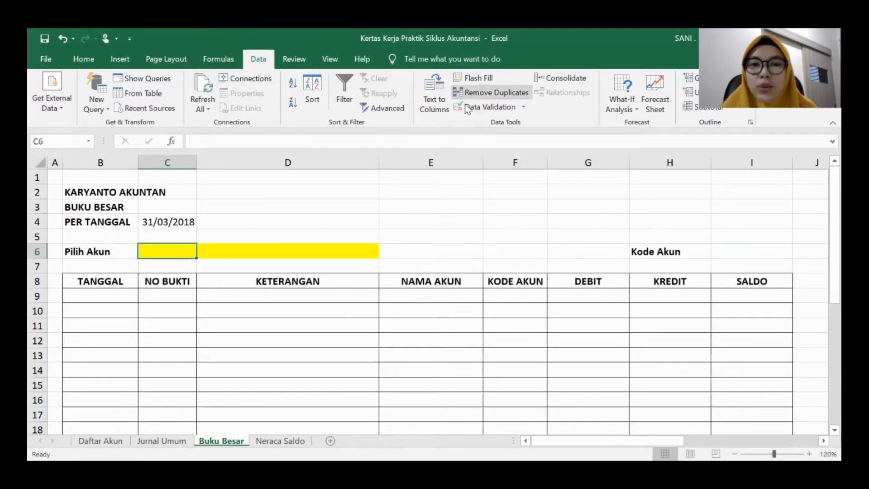
pyautogui.click(524, 109)
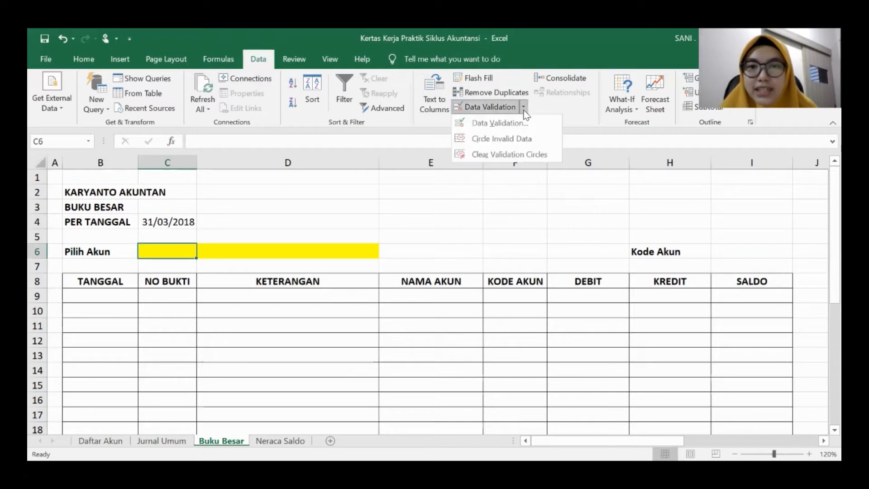
pyautogui.click(503, 124)
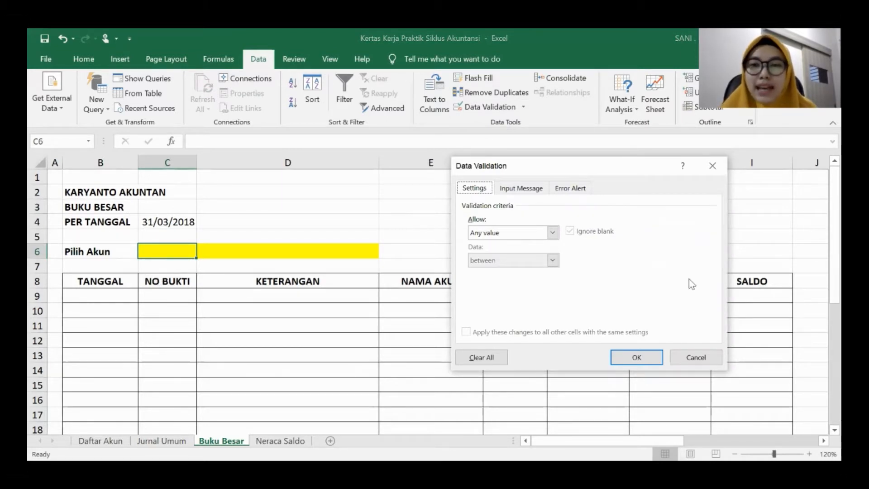
pyautogui.click(552, 232)
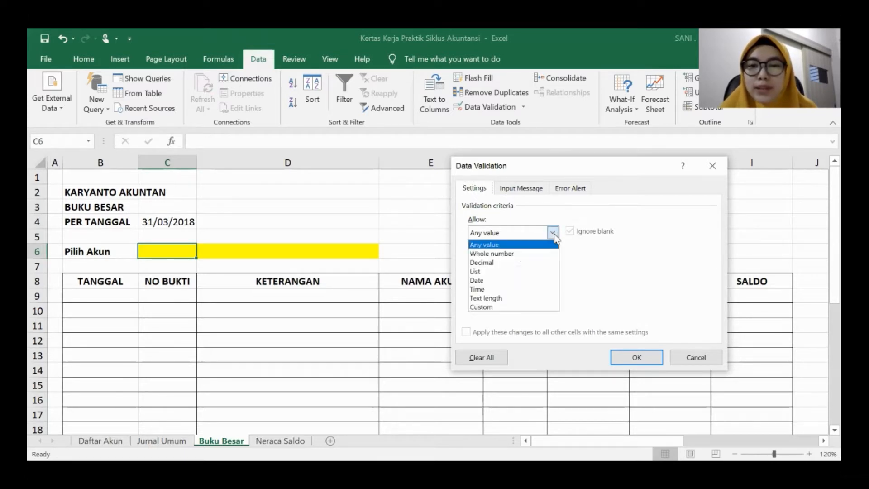
pyautogui.click(492, 270)
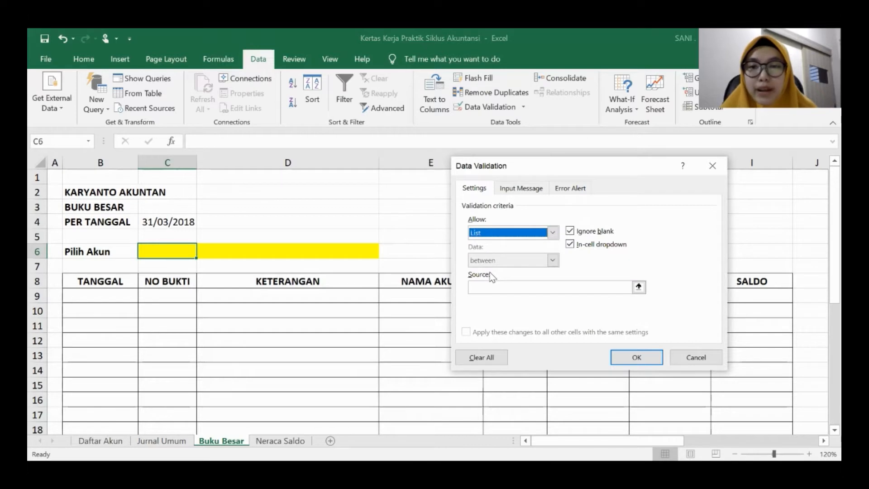
# - Set the validation list source to the account names in 'Daftar Akun'!$A$4:$A$27 and apply the rule
pyautogui.click(490, 285)
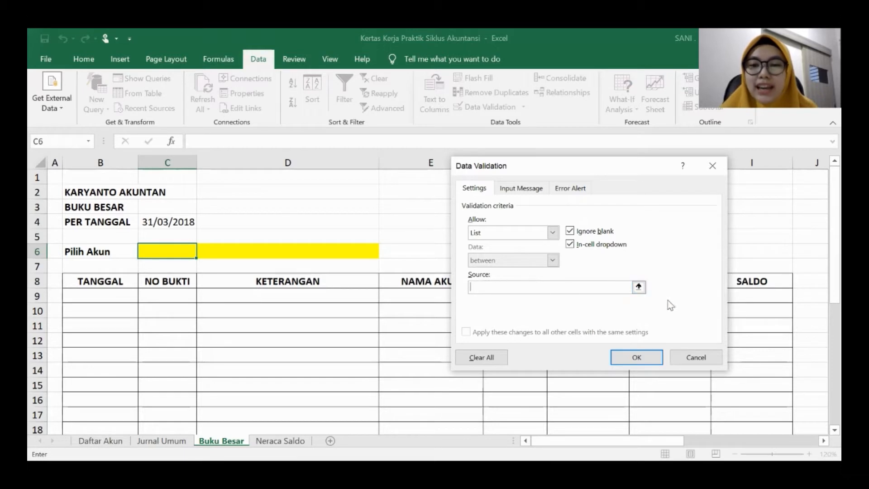
pyautogui.click(639, 287)
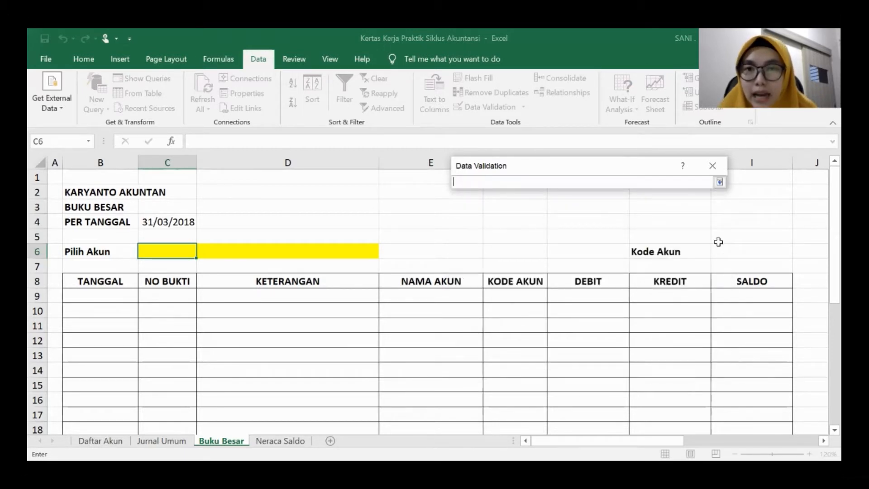
pyautogui.click(719, 182)
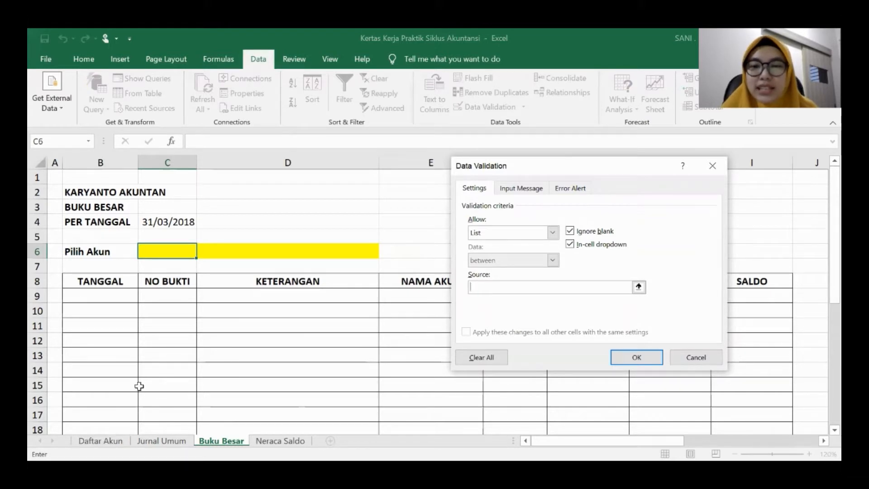
pyautogui.click(638, 287)
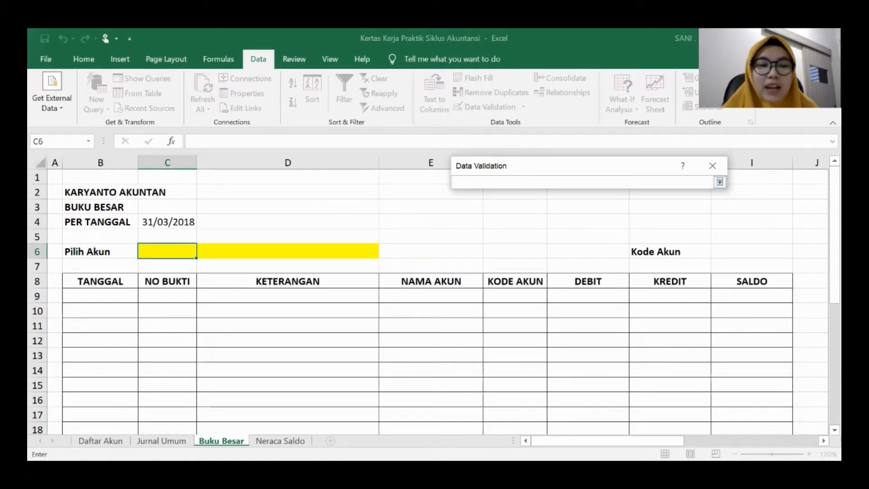
pyautogui.click(101, 440)
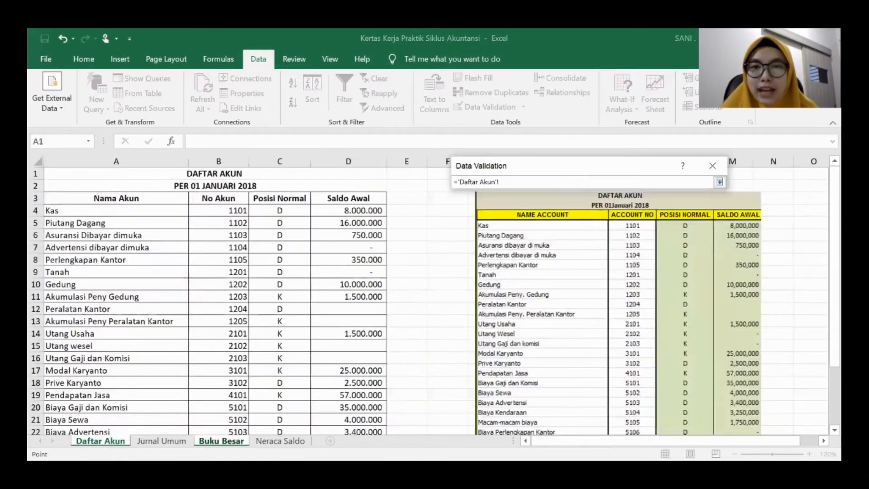
pyautogui.click(71, 211)
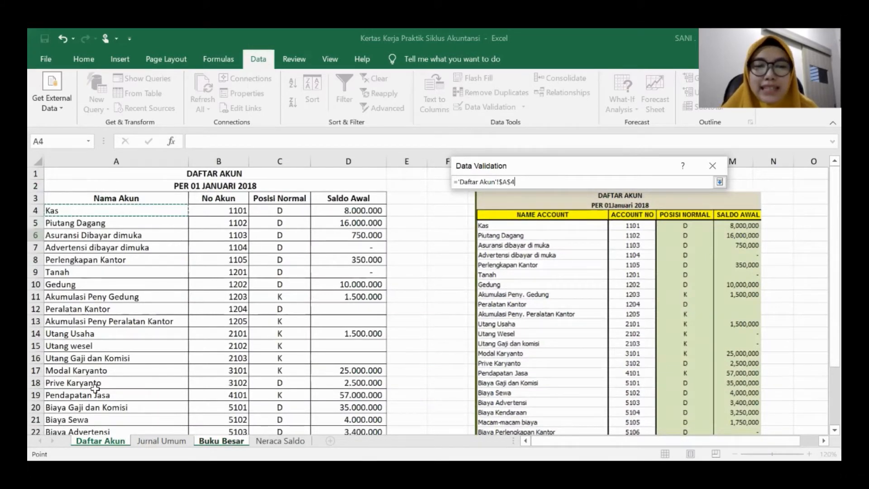
pyautogui.moveTo(104, 429); pyautogui.dragTo(97, 410)
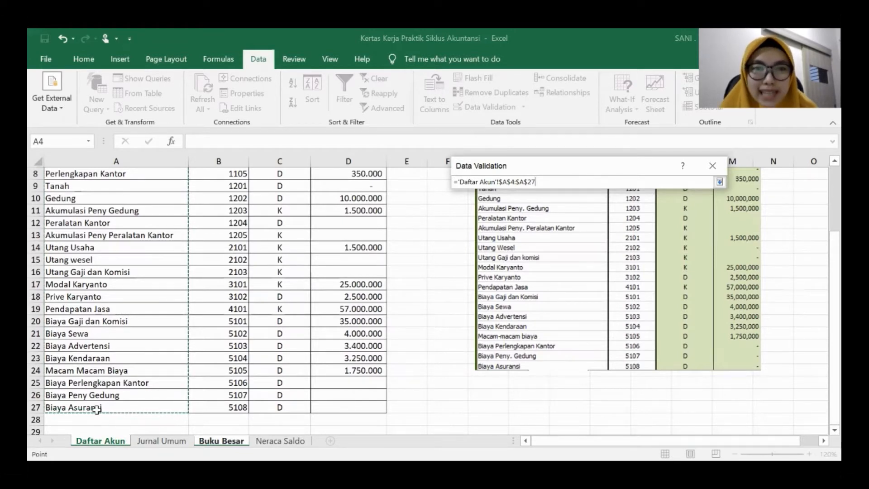
pyautogui.press('Return')
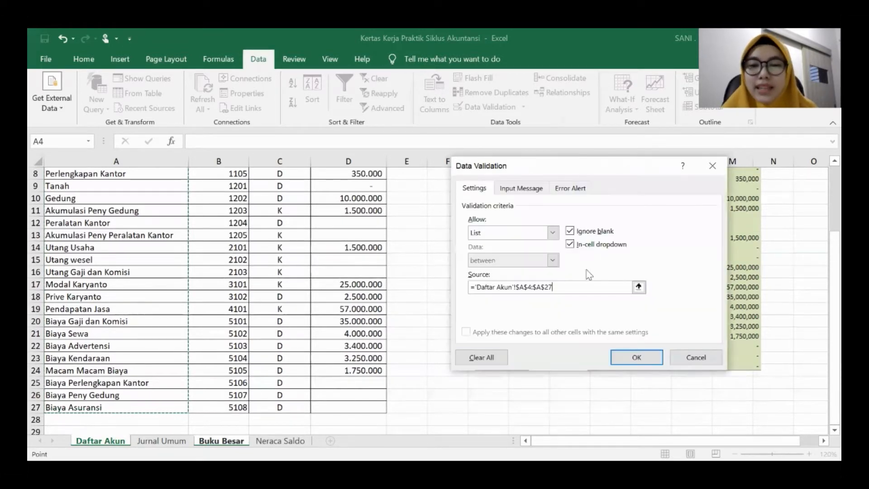
pyautogui.click(648, 355)
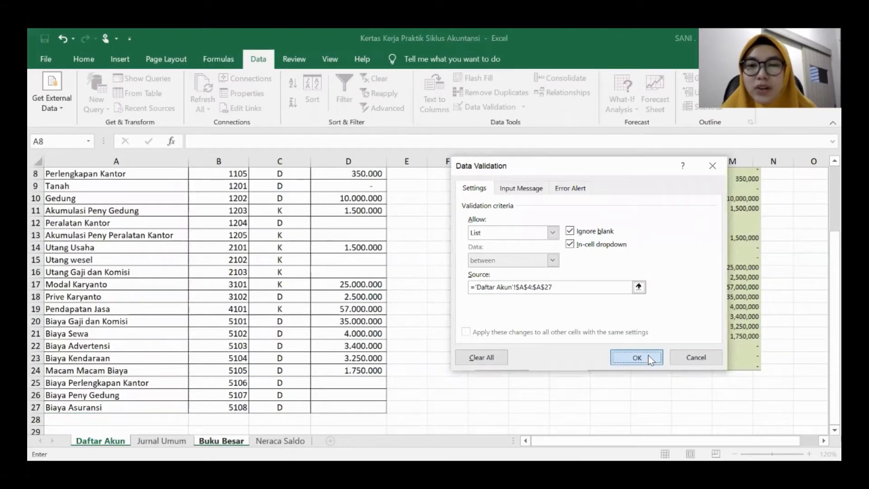
# - Choose the Kas account for Pilih Akun in C6 and go to the Kode Akun label
pyautogui.click(217, 250)
pyautogui.click(176, 253)
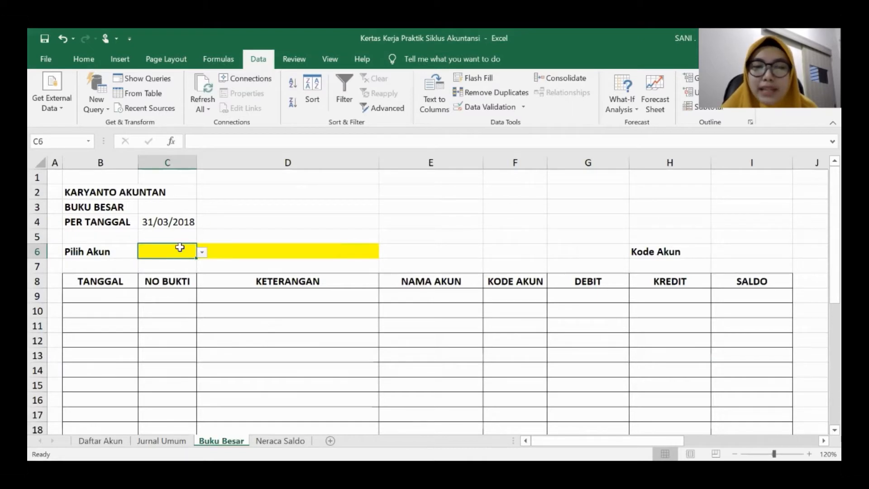
pyautogui.click(201, 252)
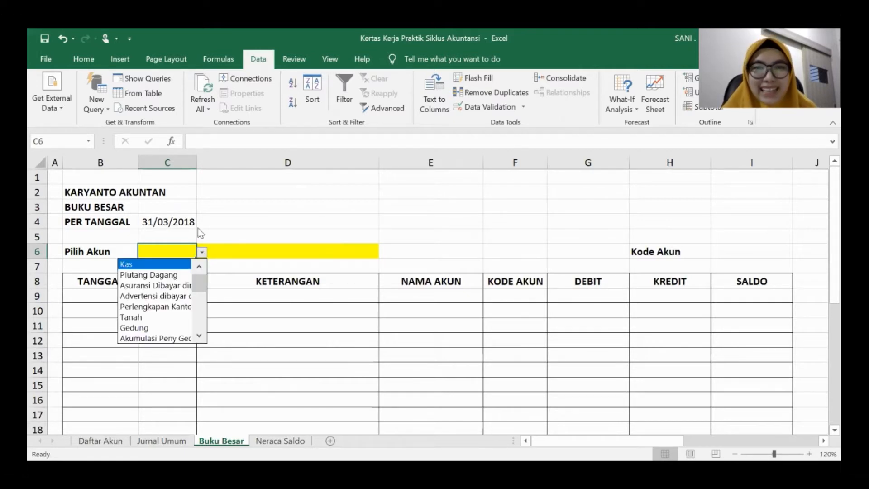
pyautogui.click(168, 264)
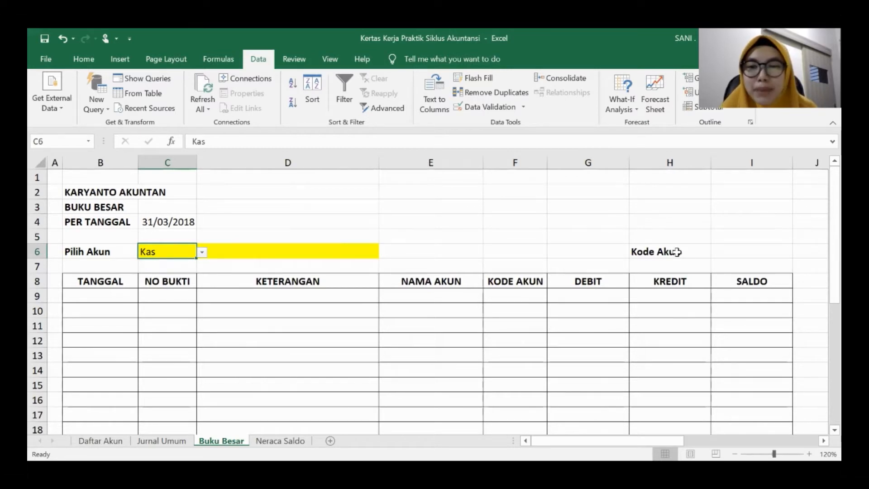
pyautogui.click(661, 252)
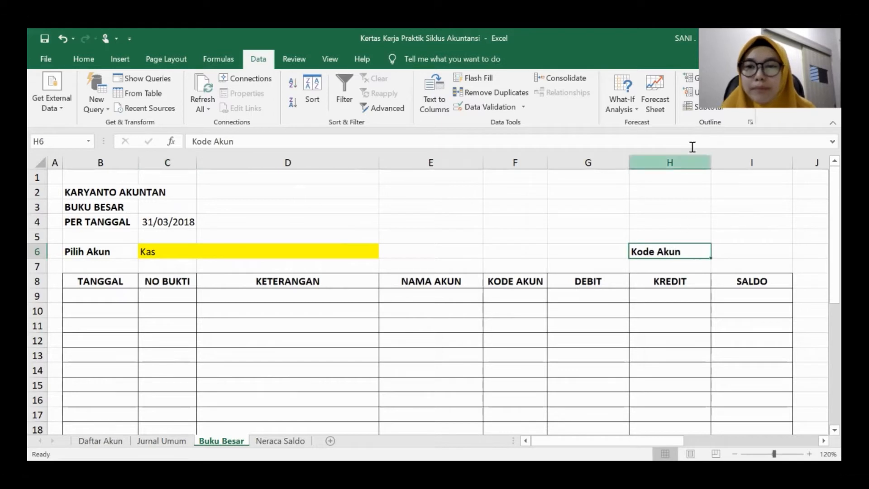
# - Fill cell I6 beside the Kode Akun label with yellow
pyautogui.click(737, 244)
pyautogui.click(91, 57)
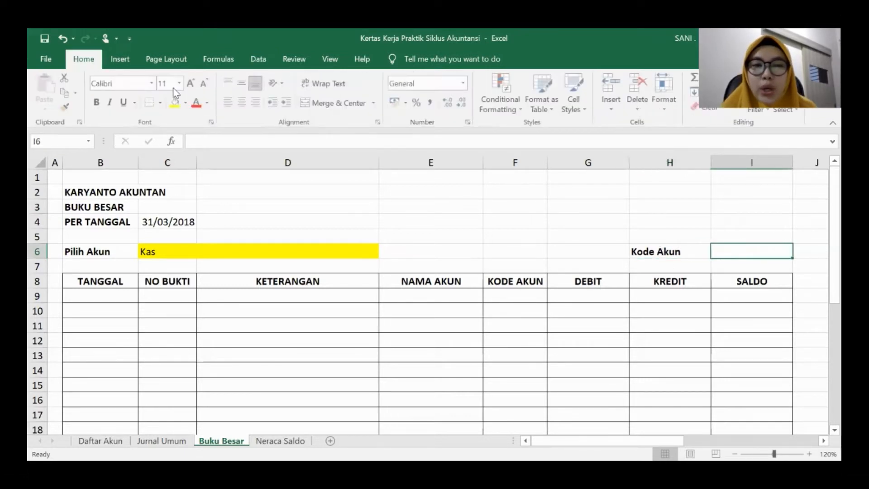
pyautogui.click(176, 103)
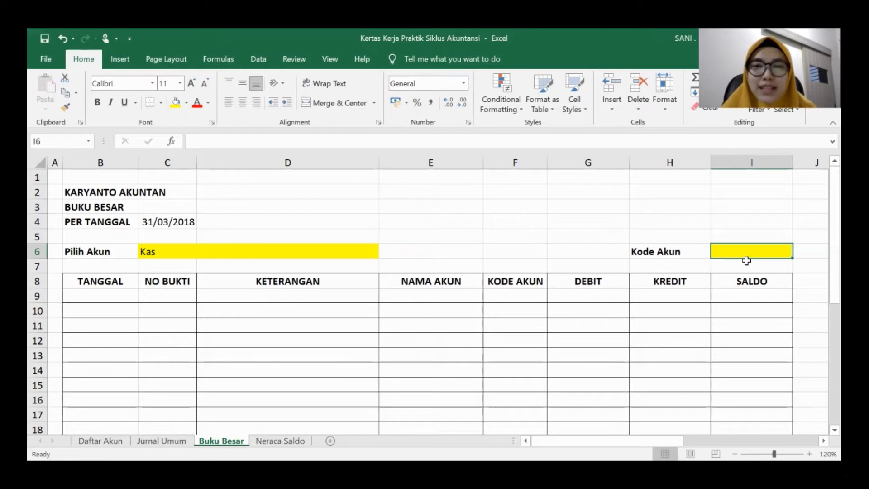
# - Start a VLOOKUP formula in I6 with C6, the chosen account, as the lookup value
pyautogui.write('=')
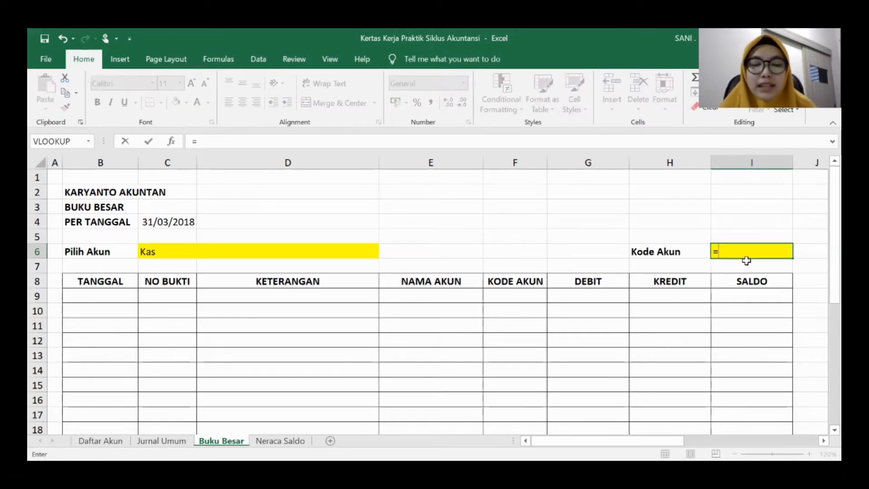
pyautogui.write('VLOOKUP(')
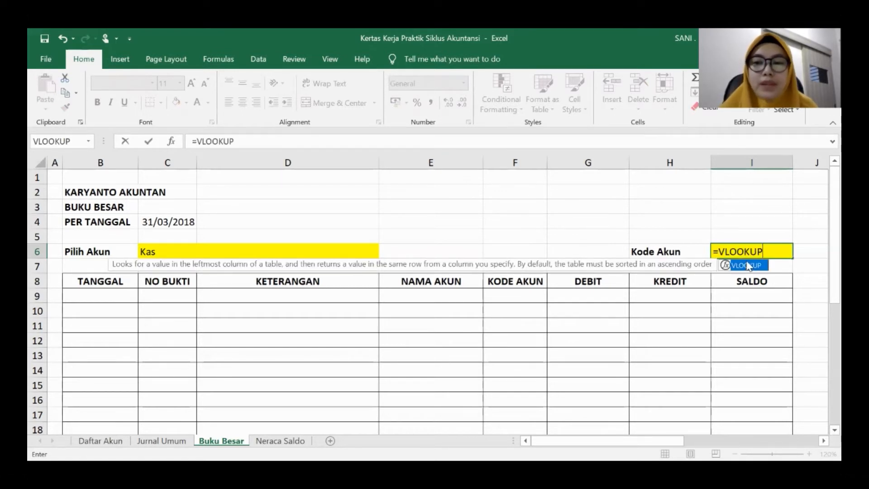
pyautogui.doubleClick(747, 266)
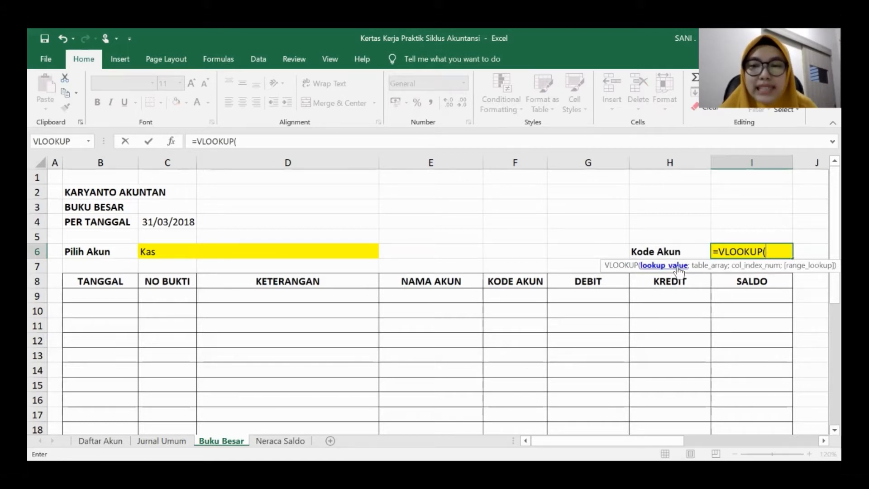
pyautogui.click(154, 255)
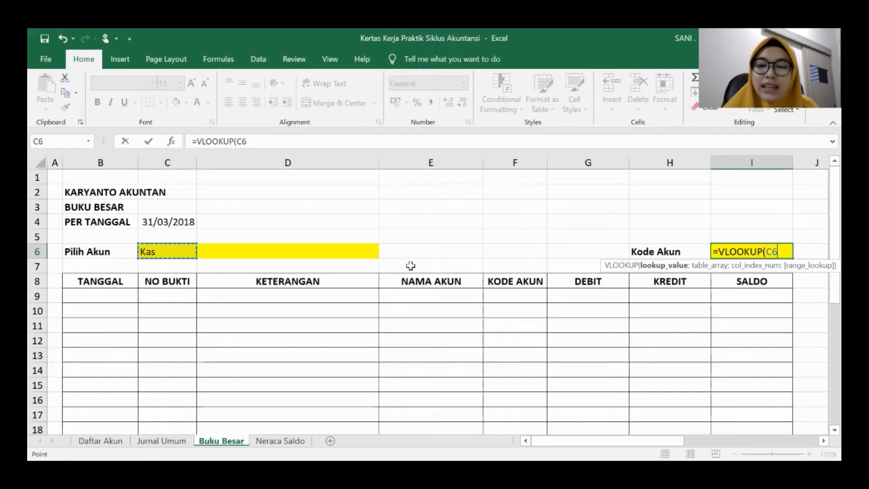
pyautogui.write(';')
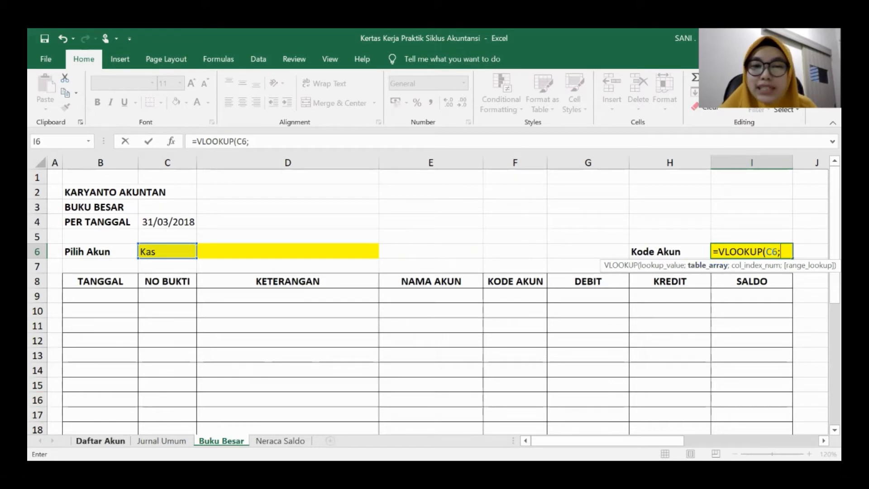
# - Set the VLOOKUP table array to the absolute range 'Daftar Akun'!$A$4:$D$27 and continue to the column index argument
pyautogui.click(100, 440)
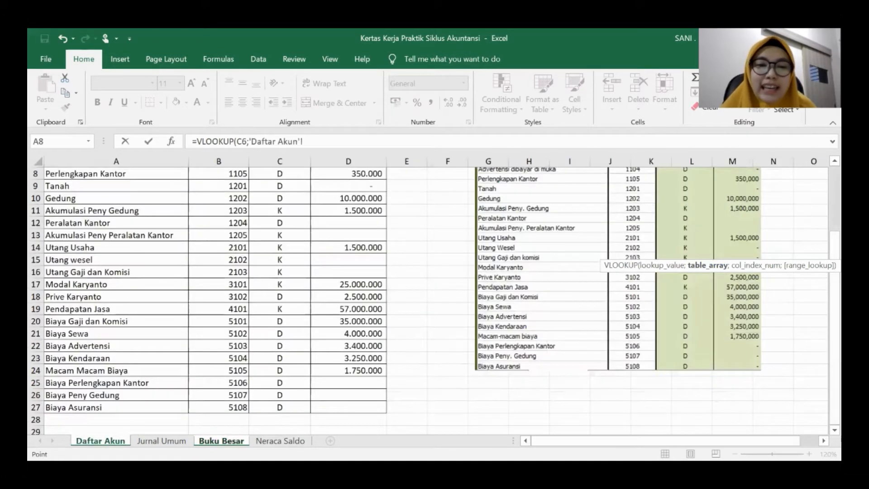
pyautogui.scroll(2, 100, 334)
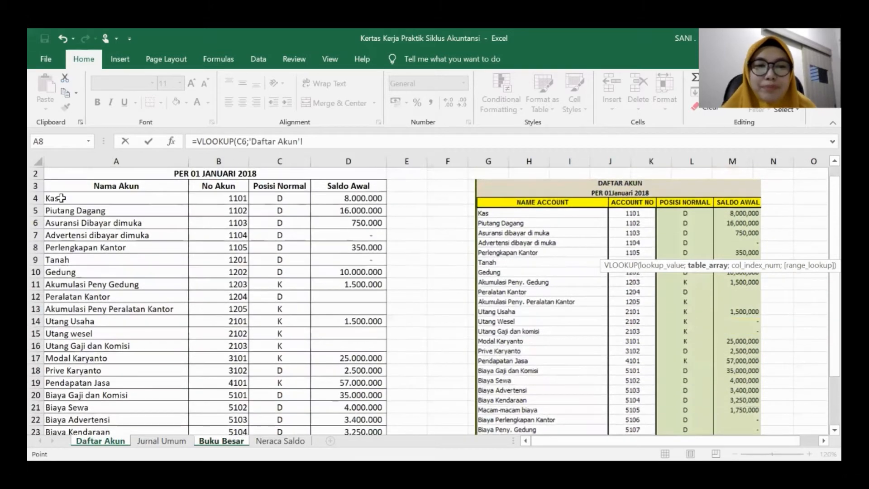
pyautogui.moveTo(59, 197); pyautogui.dragTo(354, 249)
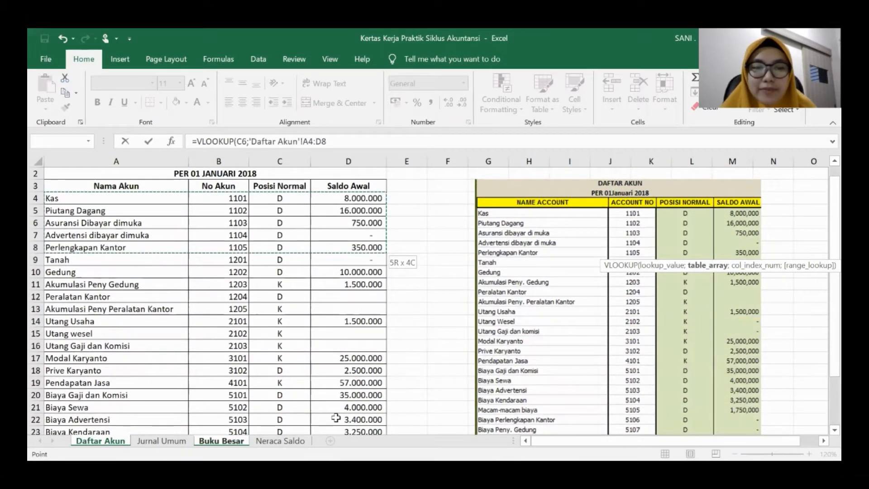
pyautogui.moveTo(336, 417)
pyautogui.mouseDown()
pyautogui.moveTo(334, 431)
pyautogui.moveTo(331, 405)
pyautogui.mouseUp()
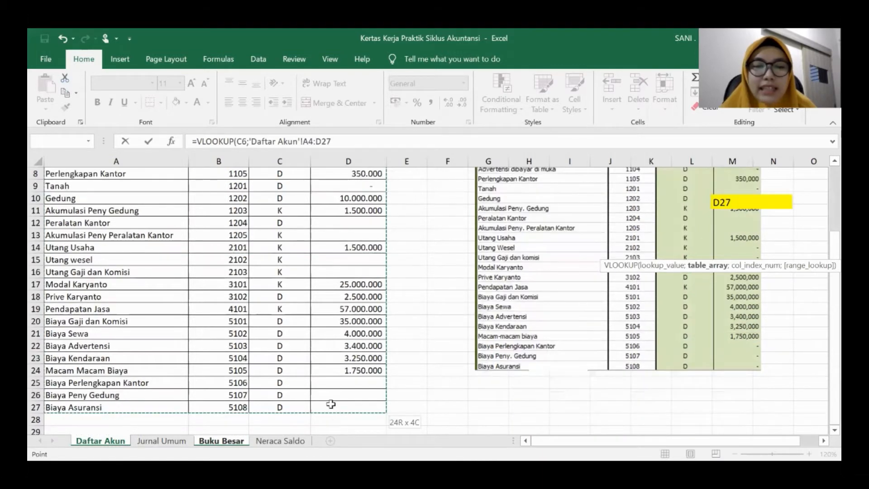
pyautogui.scroll(3, 131, 262)
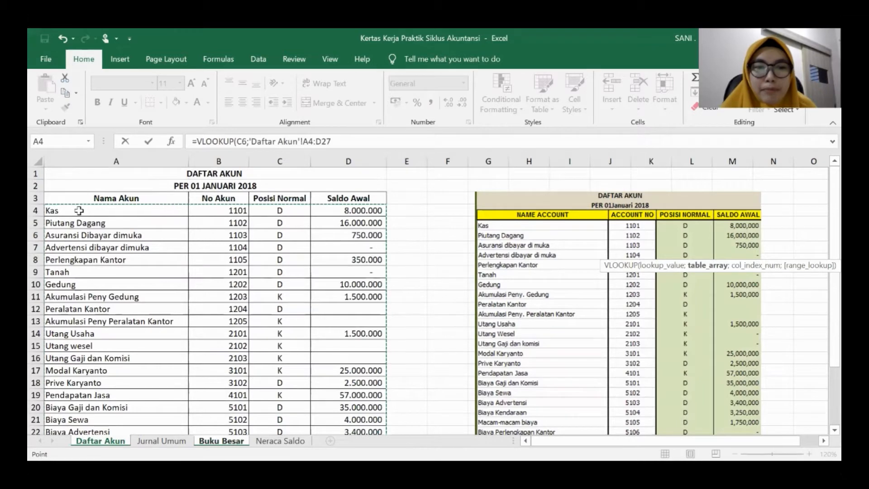
pyautogui.scroll(-5, 365, 277)
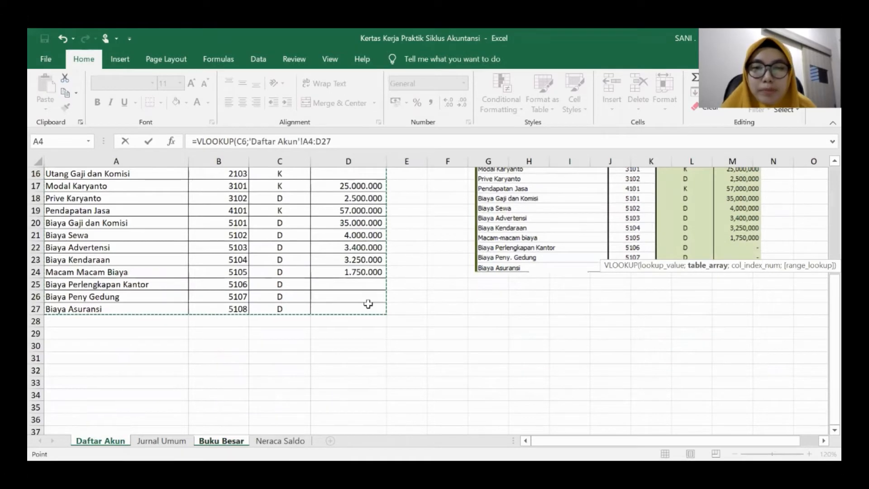
pyautogui.scroll(5, 368, 290)
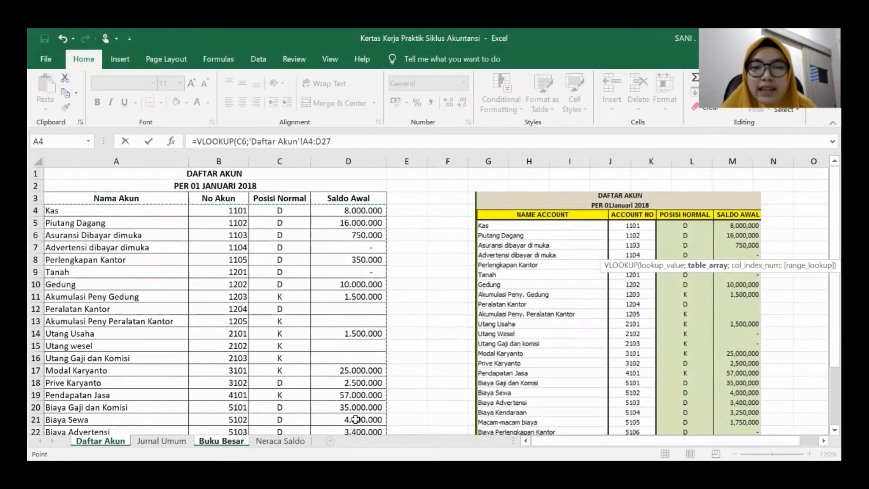
pyautogui.press('F4')
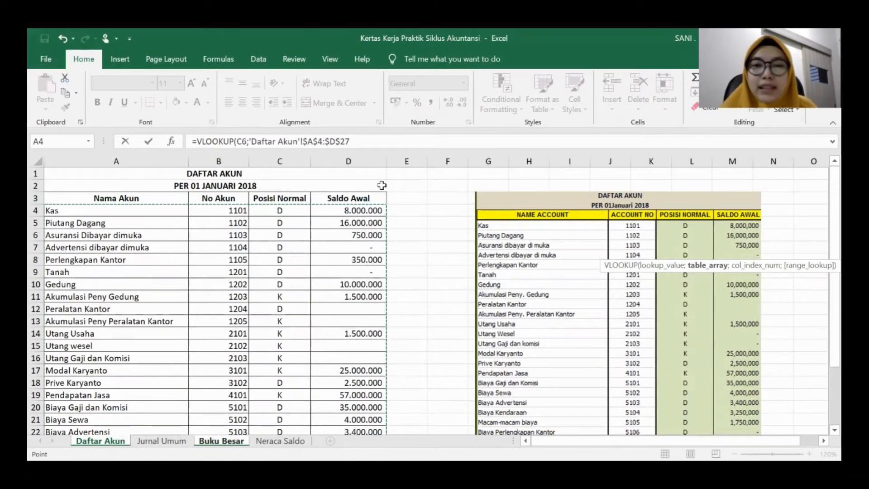
pyautogui.click(372, 137)
pyautogui.click(373, 138)
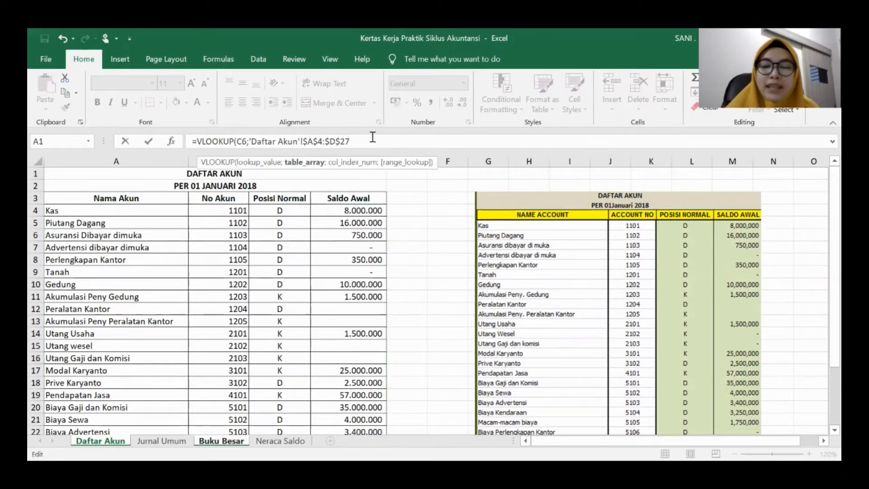
pyautogui.write(';')
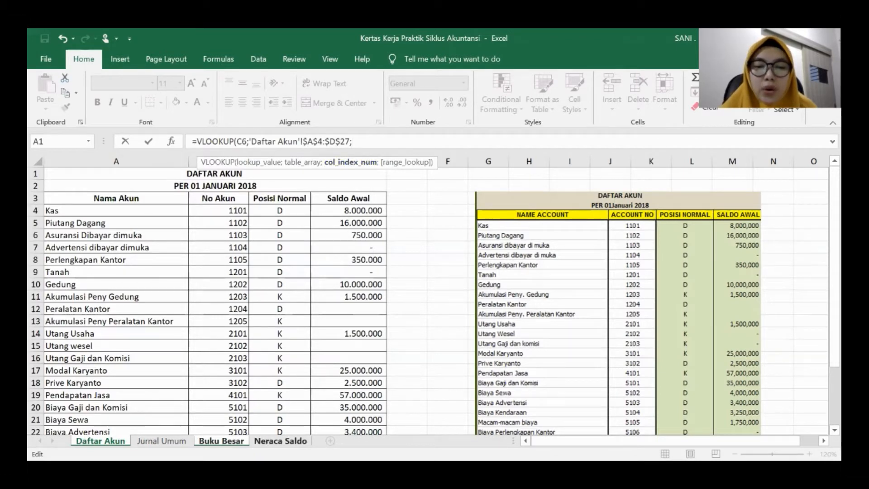
# - Set the VLOOKUP column index to 2, clearing any stray sheet reference from that argument
pyautogui.click(280, 440)
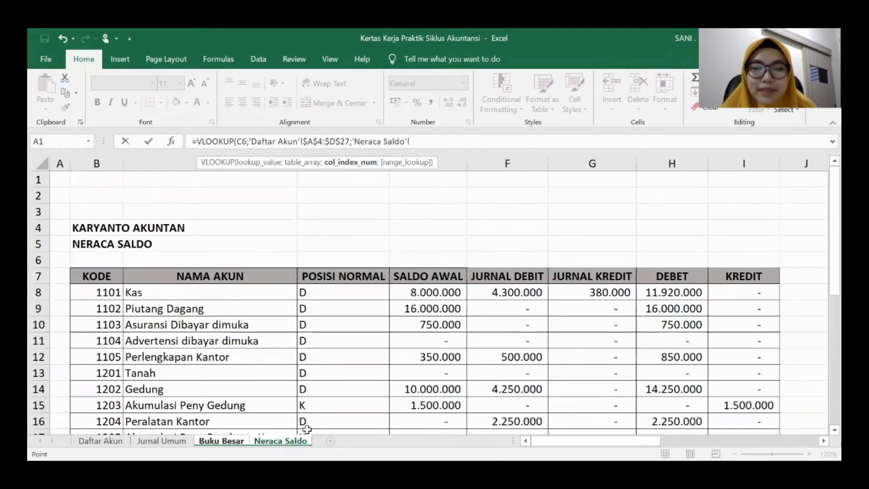
pyautogui.hotkey('ctrl', 'pageup')
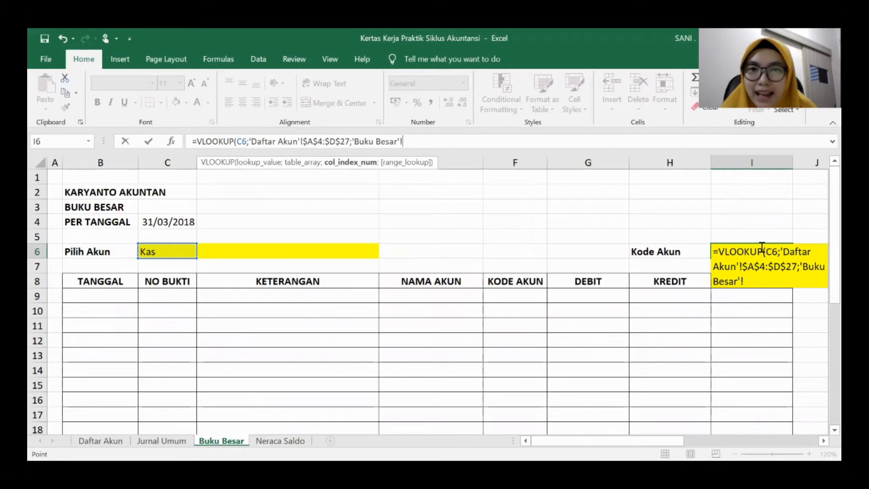
pyautogui.click(100, 440)
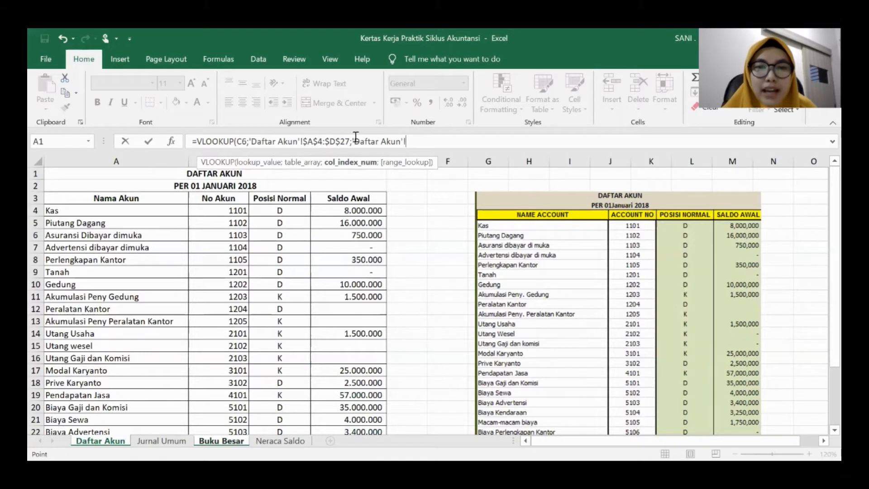
pyautogui.moveTo(355, 141); pyautogui.dragTo(407, 141)
pyautogui.press('BackSpace')
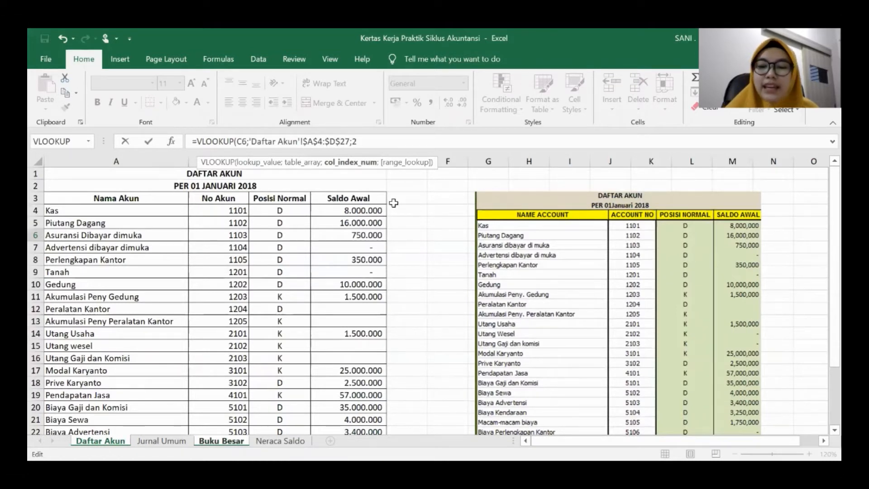
# - Set the range lookup to FALSE for an exact match, close the VLOOKUP and enter the formula
pyautogui.write(';')
pyautogui.click(389, 180)
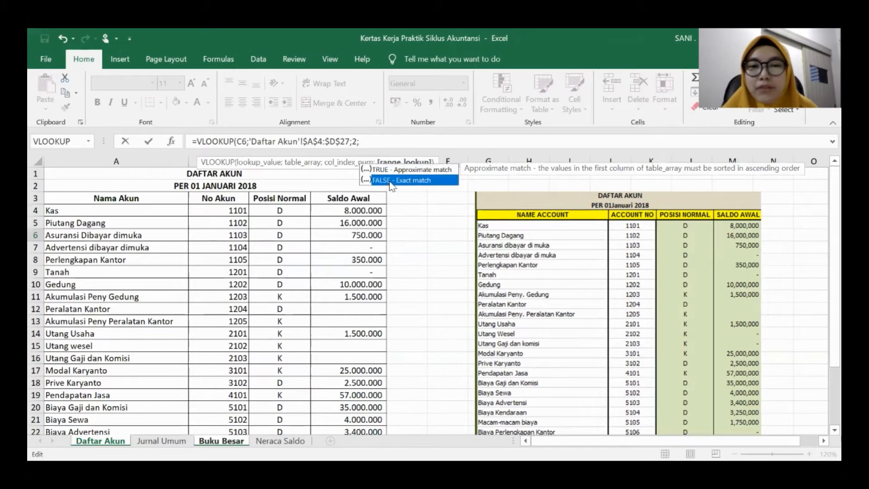
pyautogui.doubleClick(389, 180)
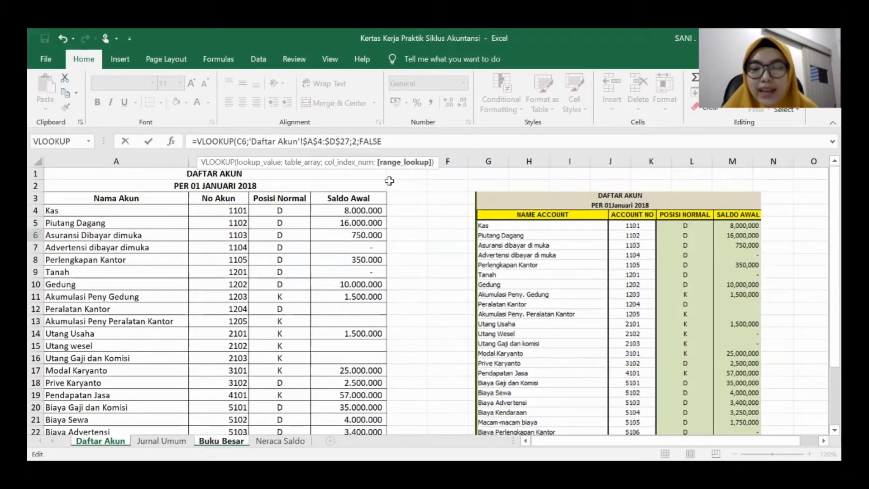
pyautogui.write(')')
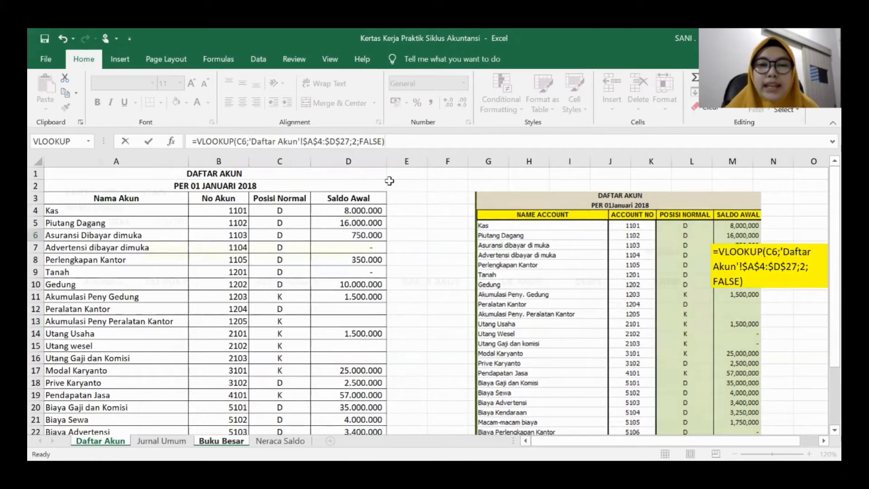
pyautogui.press('Return')
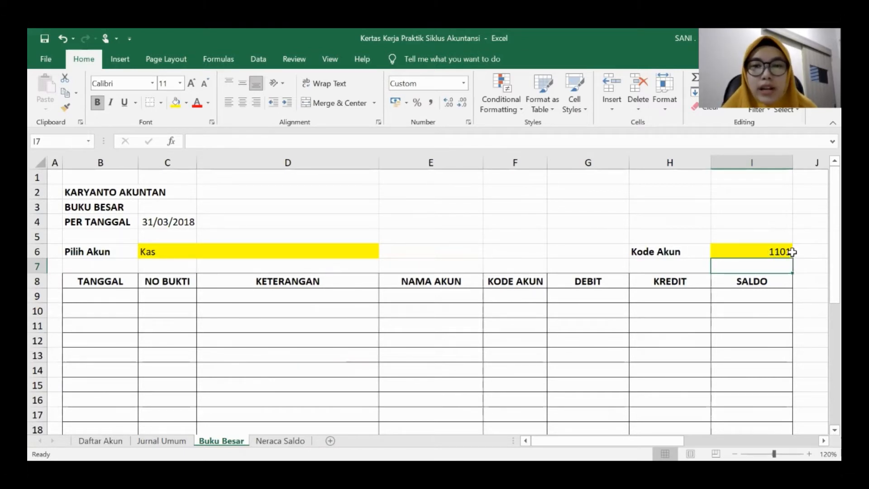
# - Test the Kode Akun lookup by choosing Piutang Dagang for Pilih Akun in C6, and switch back to Kas
pyautogui.click(172, 247)
pyautogui.click(202, 252)
pyautogui.click(154, 273)
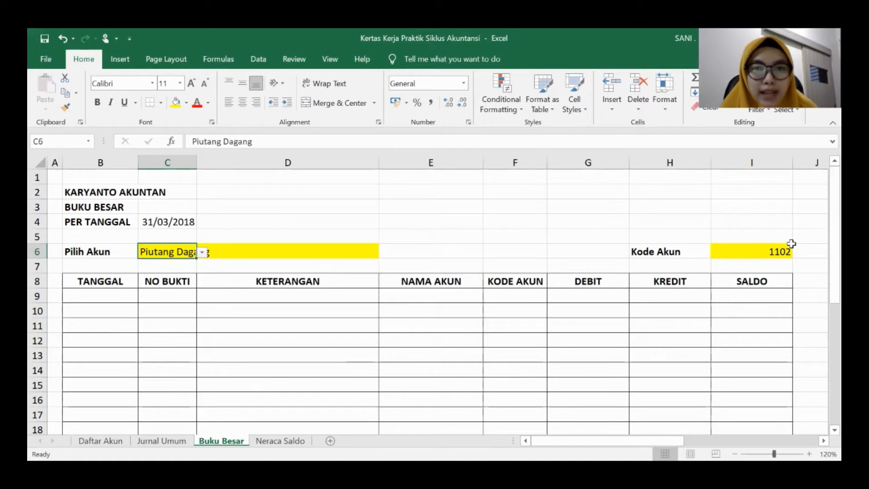
pyautogui.click(202, 252)
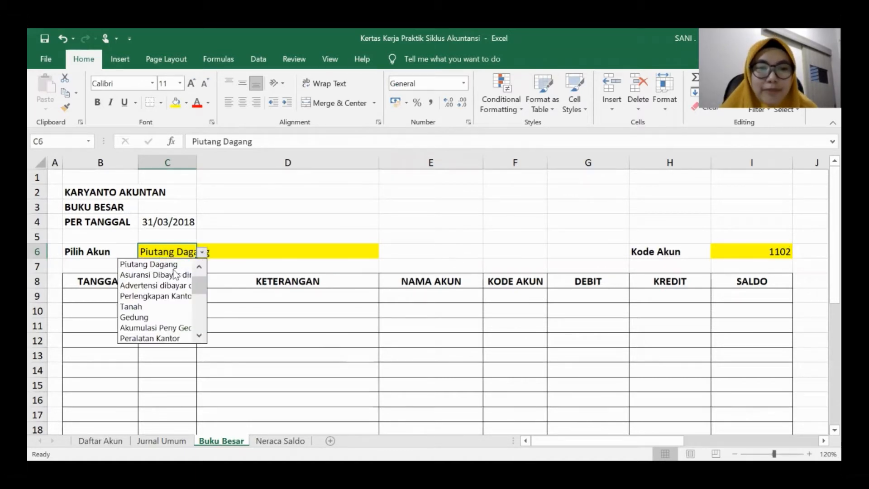
pyautogui.scroll(1, 174, 273)
pyautogui.click(174, 265)
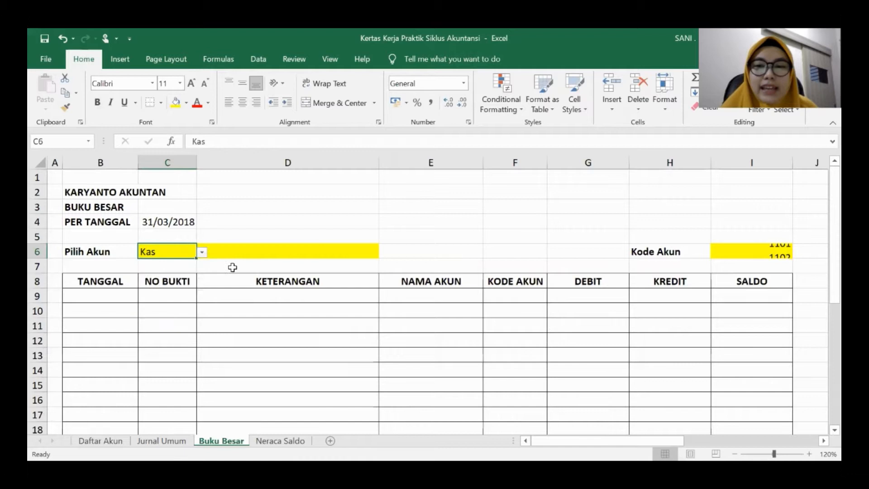
# - Check the Posisi Normal column on the Daftar Akun sheet, and return to cell H7 on Buku Besar
pyautogui.click(689, 266)
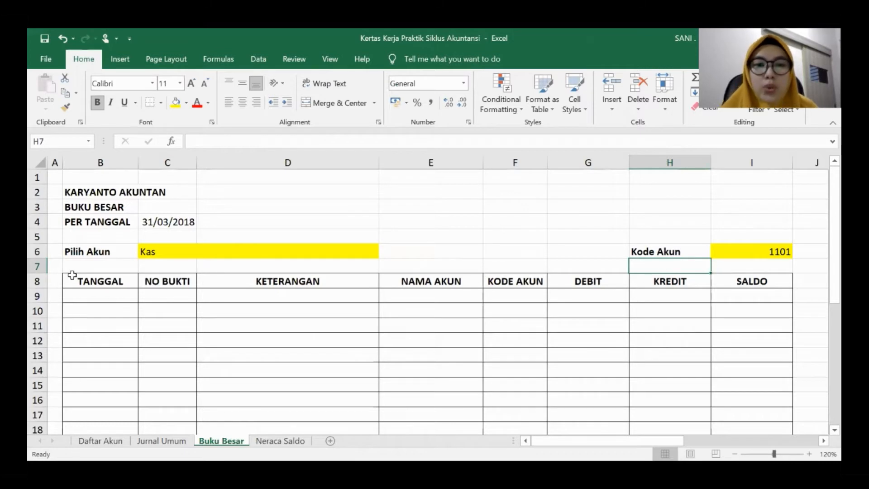
pyautogui.click(152, 252)
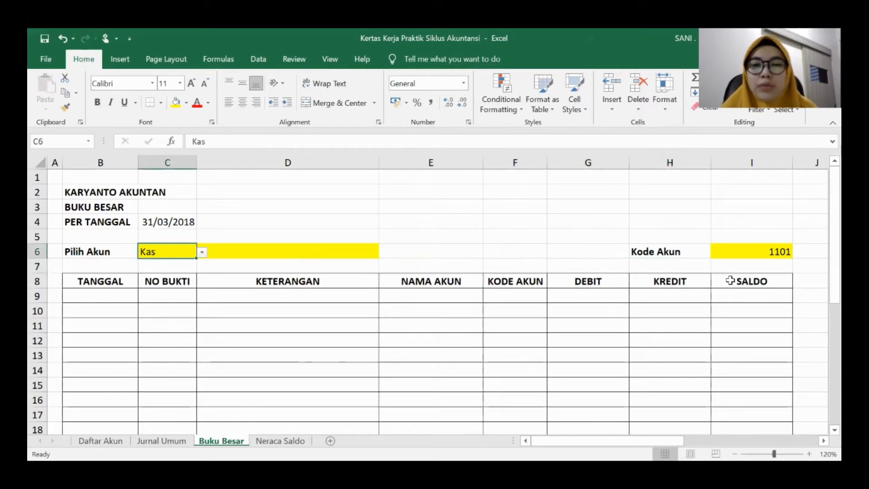
pyautogui.click(697, 270)
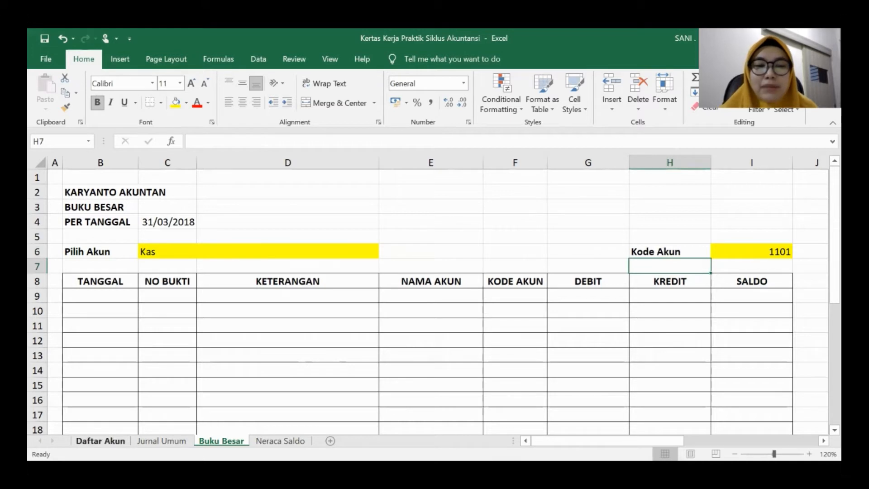
pyautogui.click(101, 440)
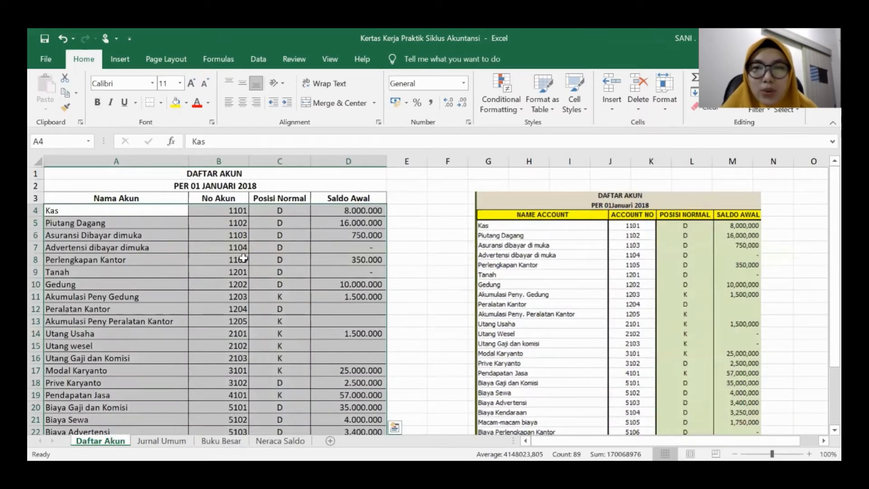
pyautogui.click(285, 211)
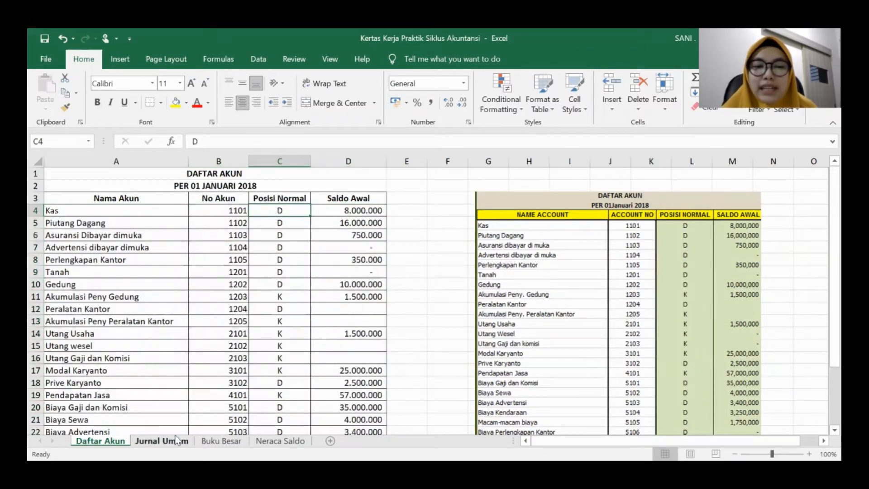
pyautogui.click(221, 440)
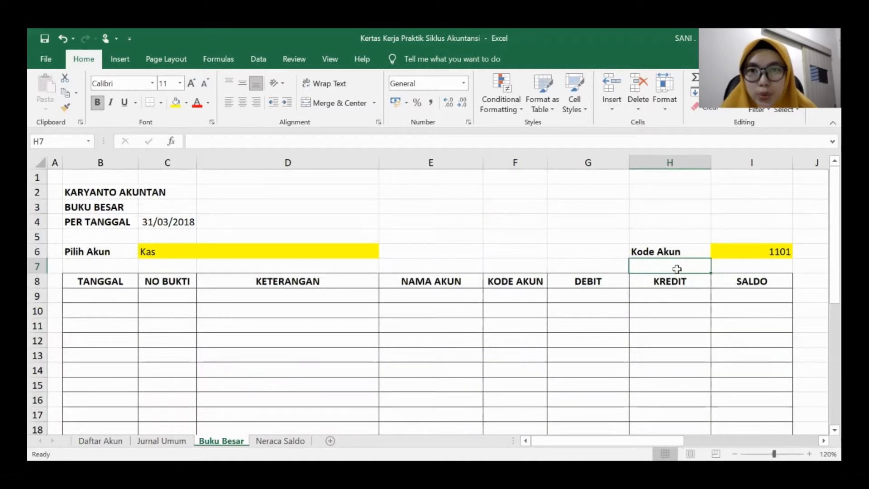
# - Start a VLOOKUP formula in H7, below Kode Akun, with the Pilih Akun cell C6 as the lookup value
pyautogui.write('=')
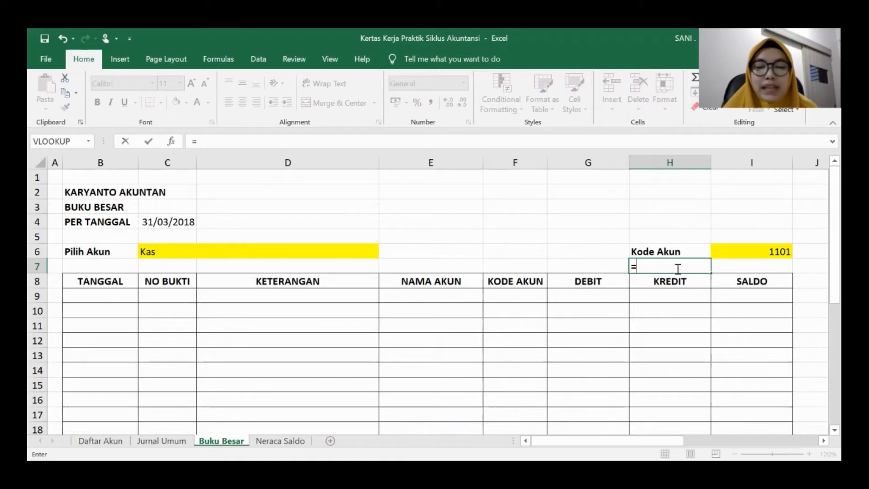
pyautogui.write('VLOOKUP')
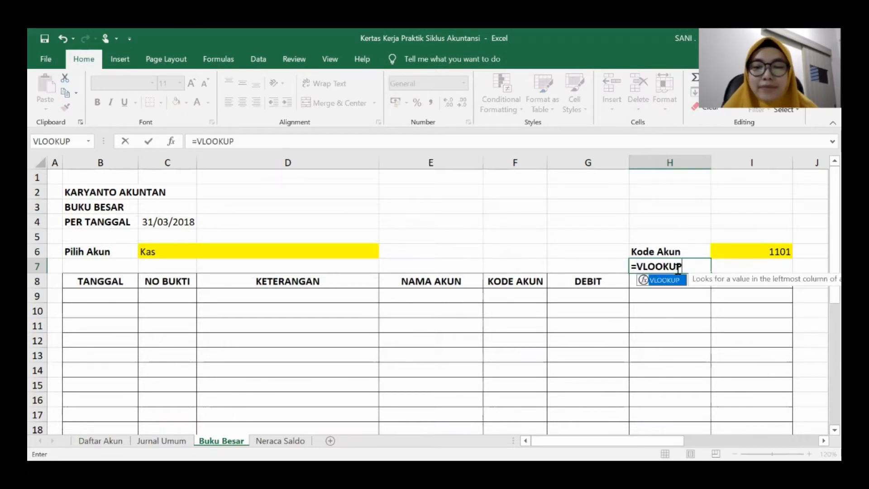
pyautogui.write('(')
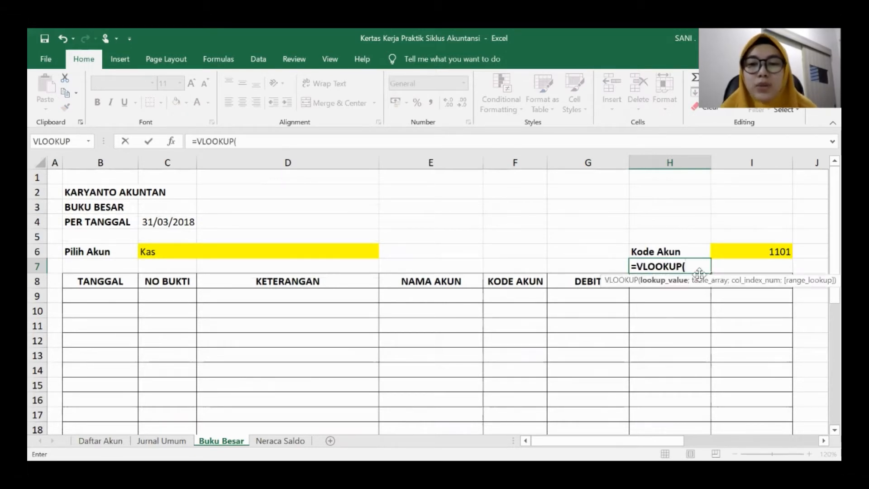
pyautogui.click(152, 251)
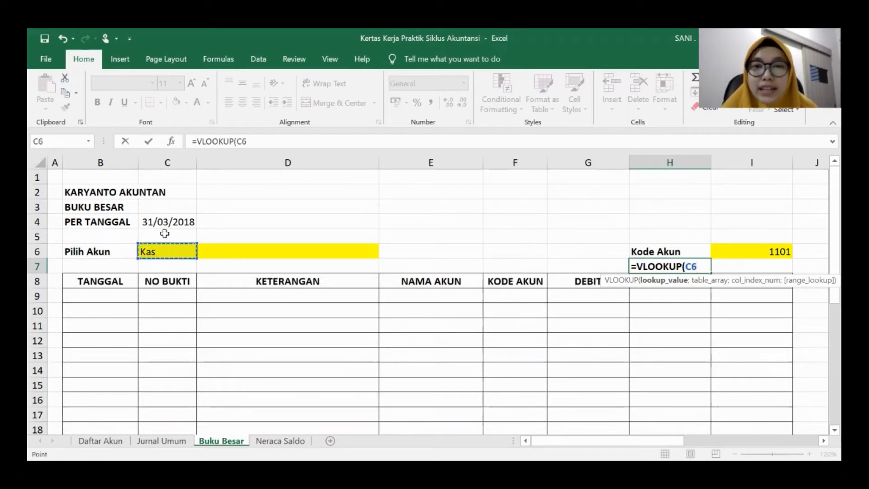
pyautogui.write(';')
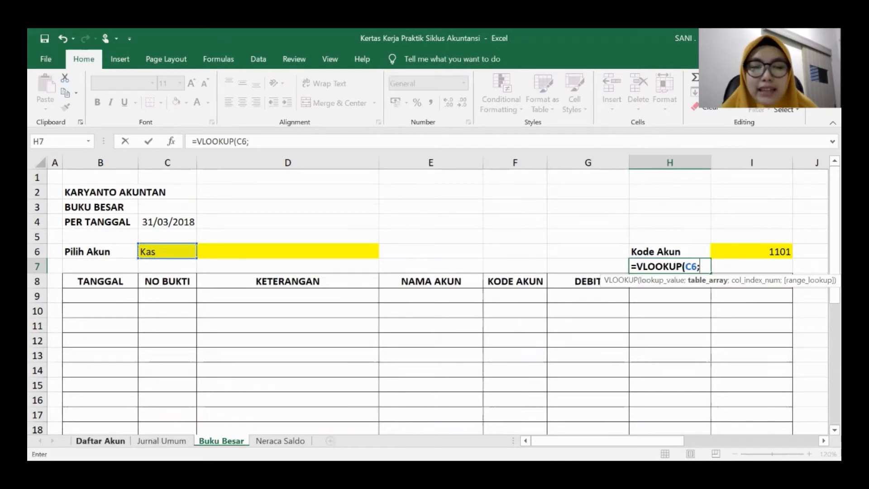
# - Set the table array of the H7 VLOOKUP to the absolute range 'Daftar Akun'!$A$4:$D$27
pyautogui.click(101, 440)
pyautogui.click(70, 211)
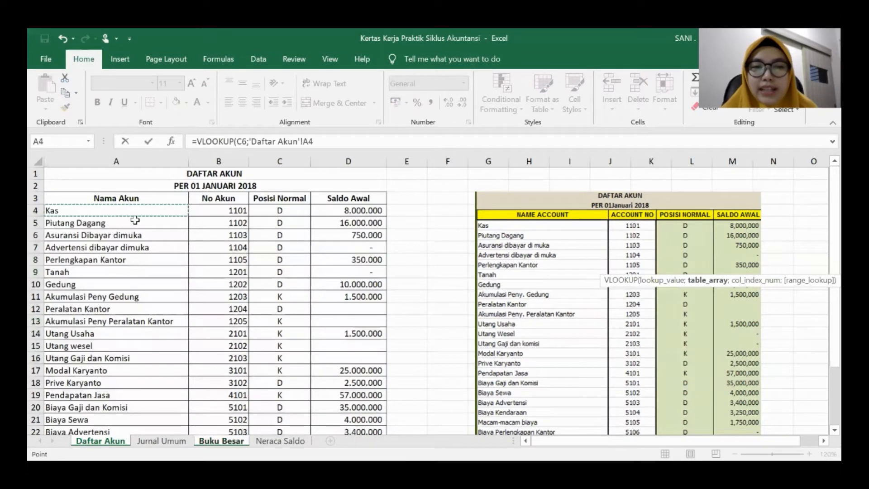
pyautogui.moveTo(353, 357); pyautogui.dragTo(347, 417)
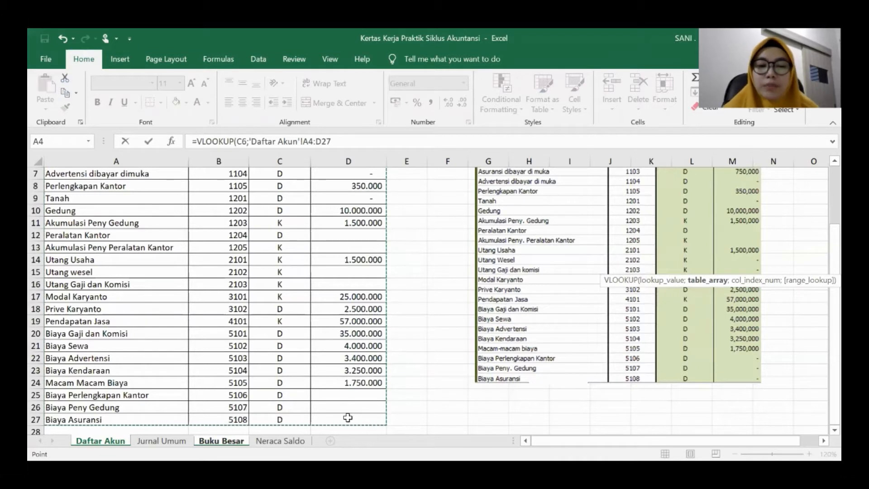
pyautogui.press('F4')
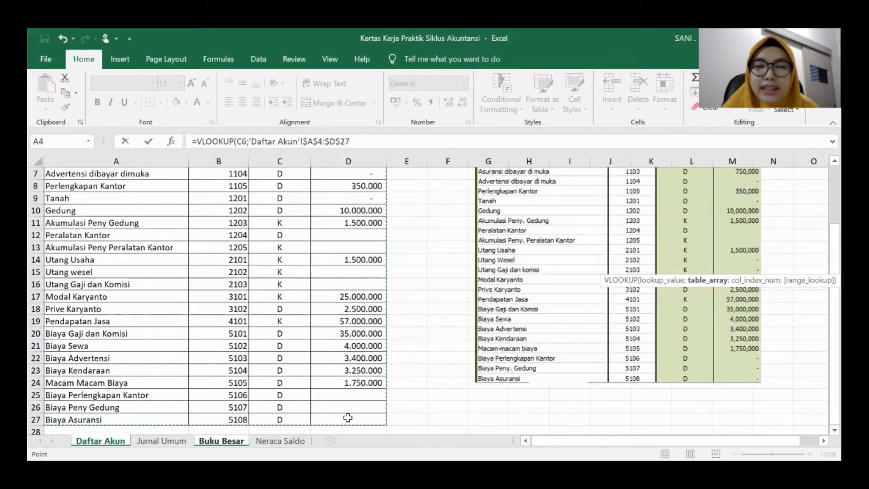
pyautogui.write(';')
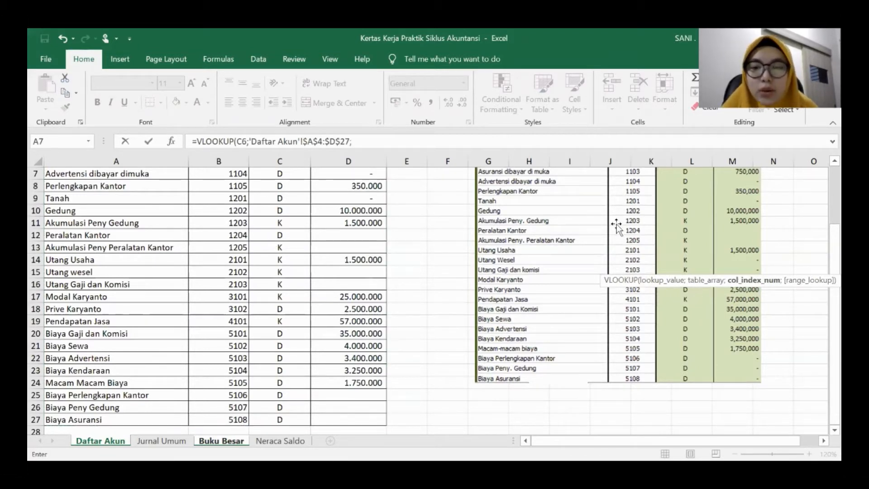
# - Complete the H7 VLOOKUP with column index 3 and FALSE for an exact match, and centre the cell horizontally
pyautogui.scroll(2, 297, 207)
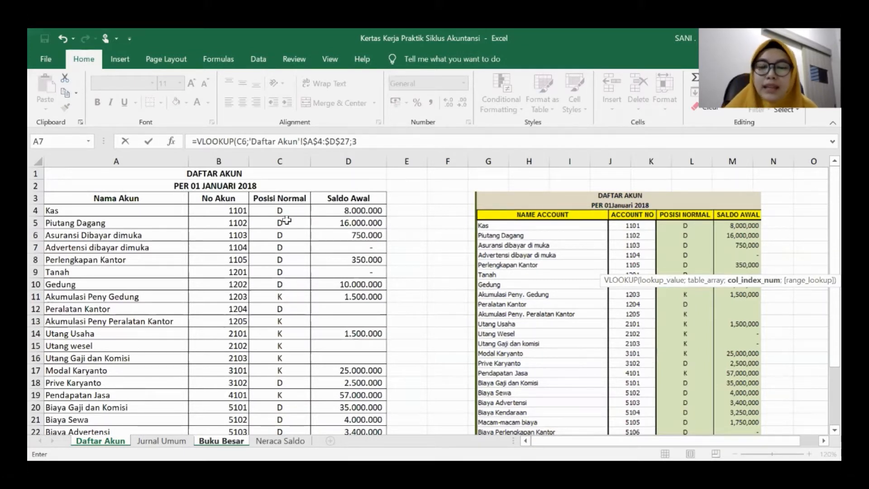
pyautogui.write(';')
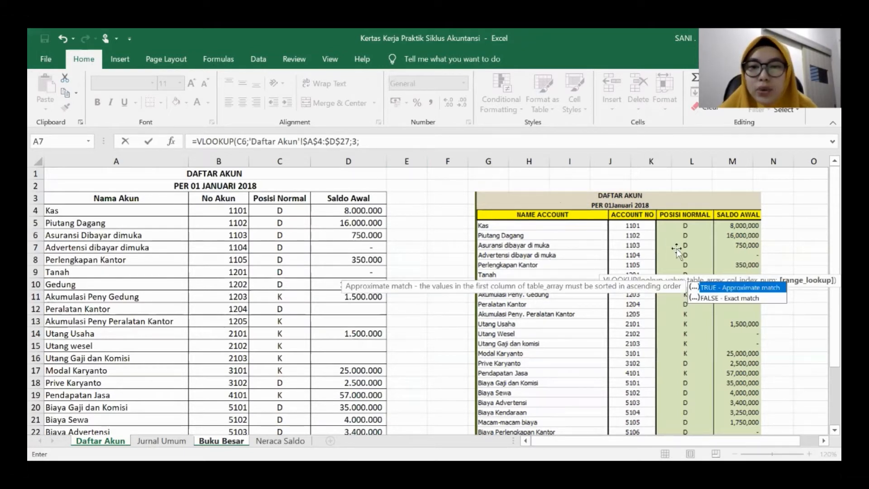
pyautogui.click(718, 300)
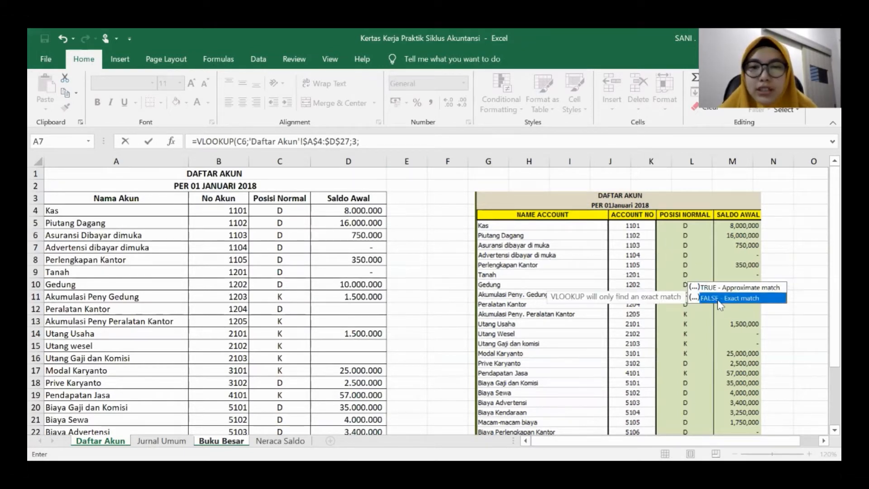
pyautogui.doubleClick(718, 300)
pyautogui.click(412, 141)
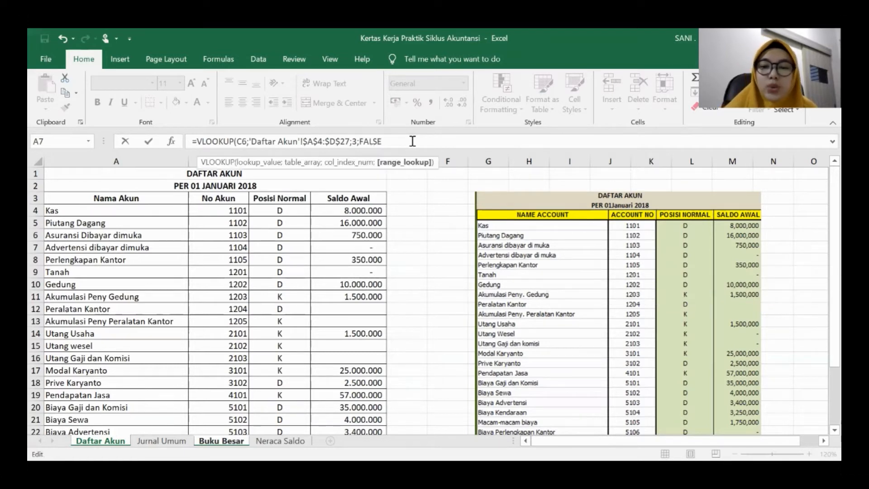
pyautogui.write(')')
pyautogui.press('Return')
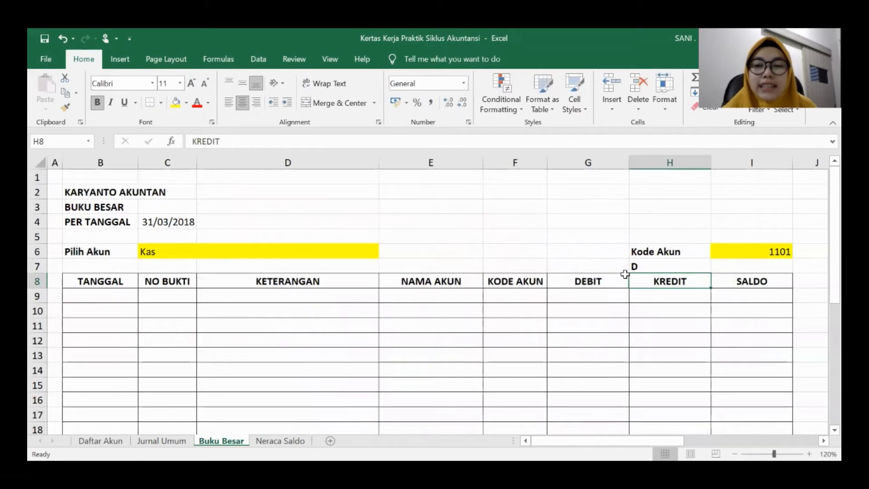
pyautogui.click(655, 266)
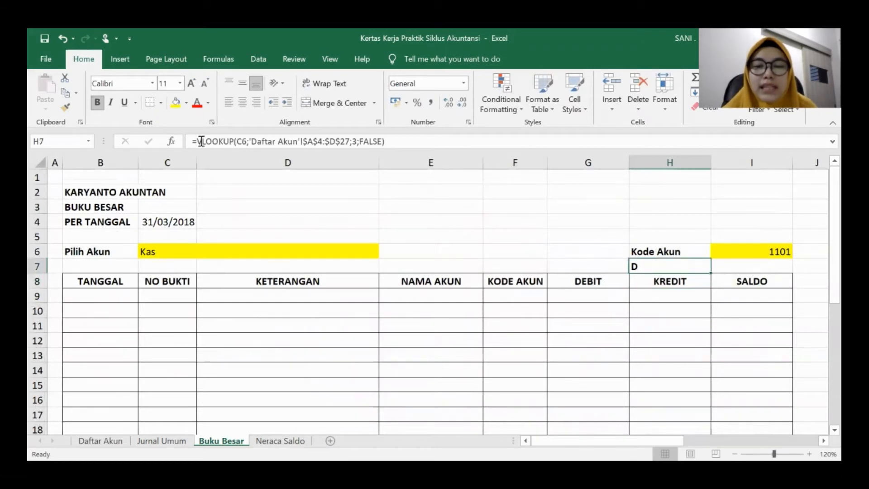
pyautogui.click(242, 103)
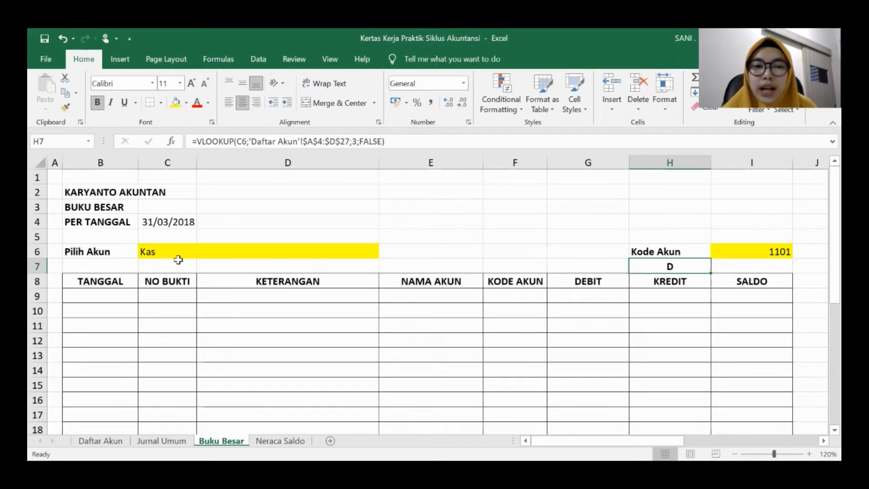
# - Test the normal position lookup by choosing Akumulasi Peny Gedung for Pilih Akun in C6, and switch back to Kas
pyautogui.click(164, 248)
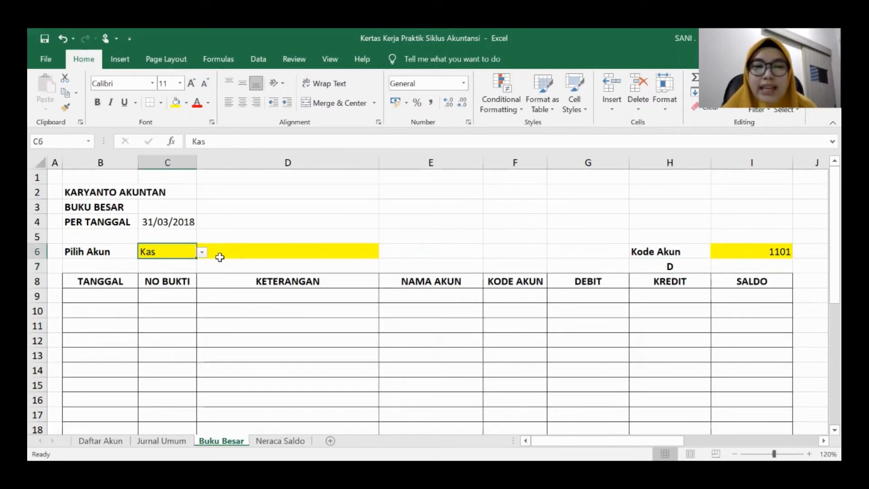
pyautogui.click(202, 252)
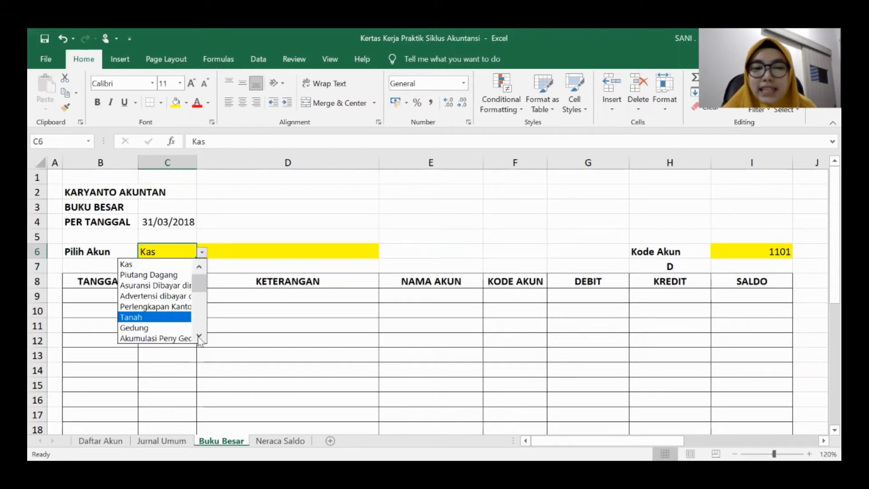
pyautogui.click(179, 338)
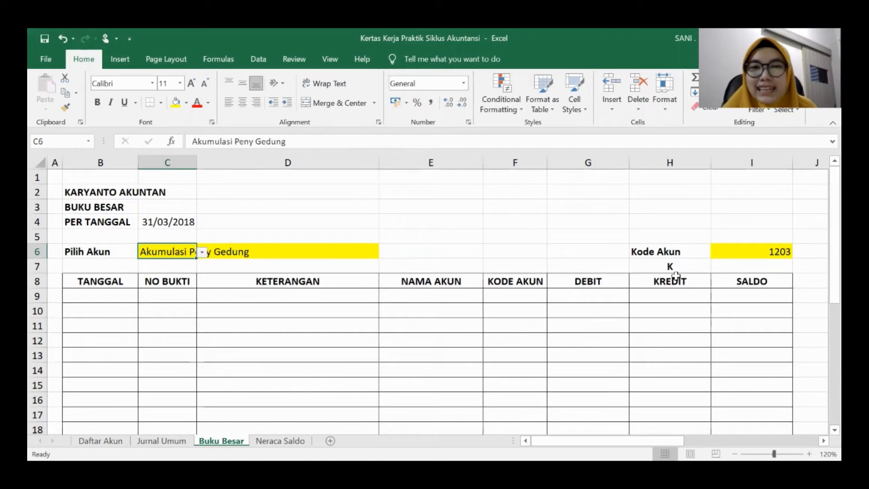
pyautogui.click(201, 253)
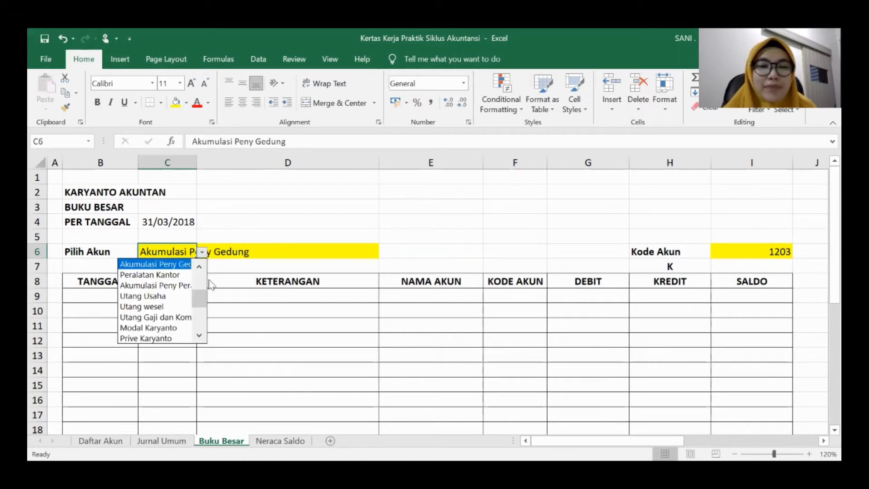
pyautogui.moveTo(200, 299); pyautogui.dragTo(200, 272)
pyautogui.click(161, 265)
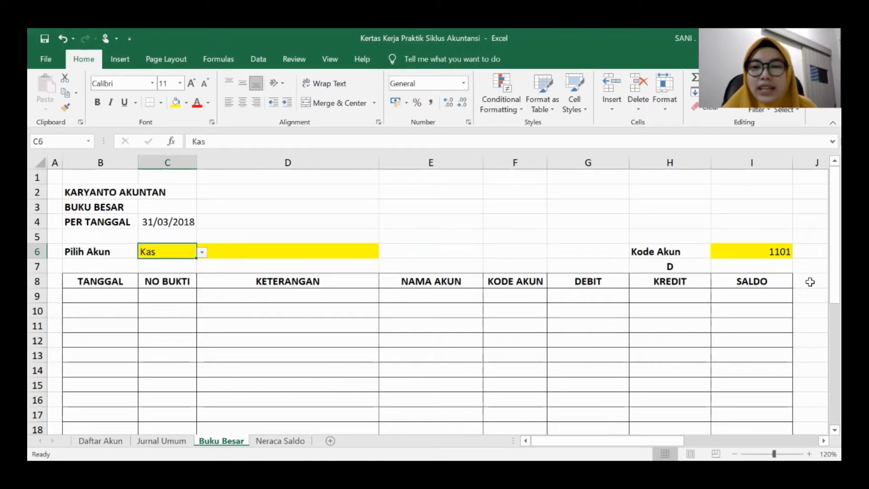
# - Start a VLOOKUP formula in I7, above the SALDO heading, with the Pilih Akun cell C6 as the lookup value
pyautogui.click(765, 268)
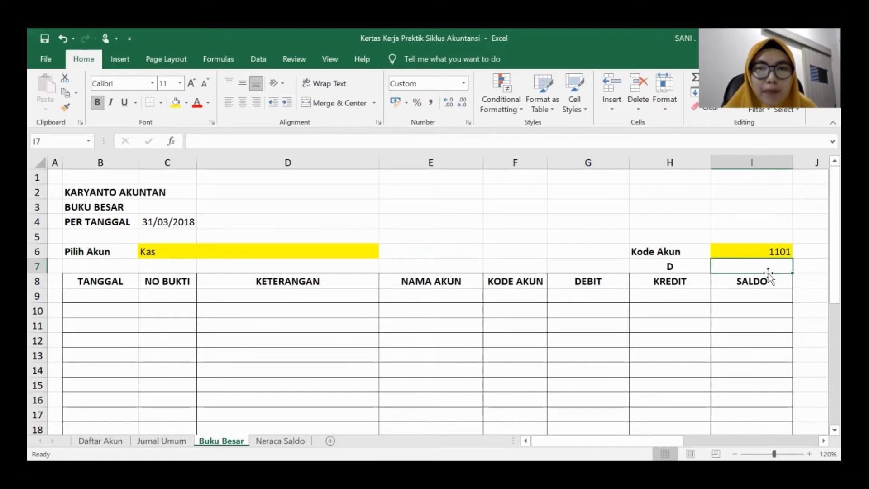
pyautogui.write('=')
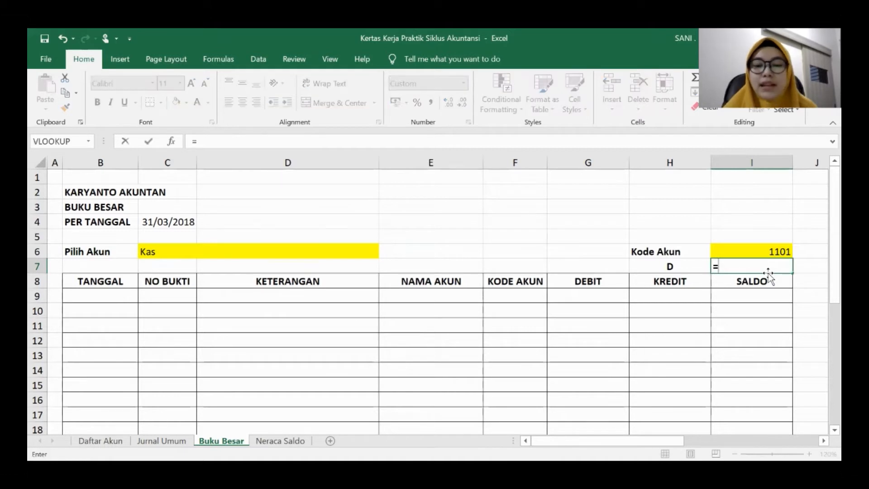
pyautogui.write('VLOOKUP')
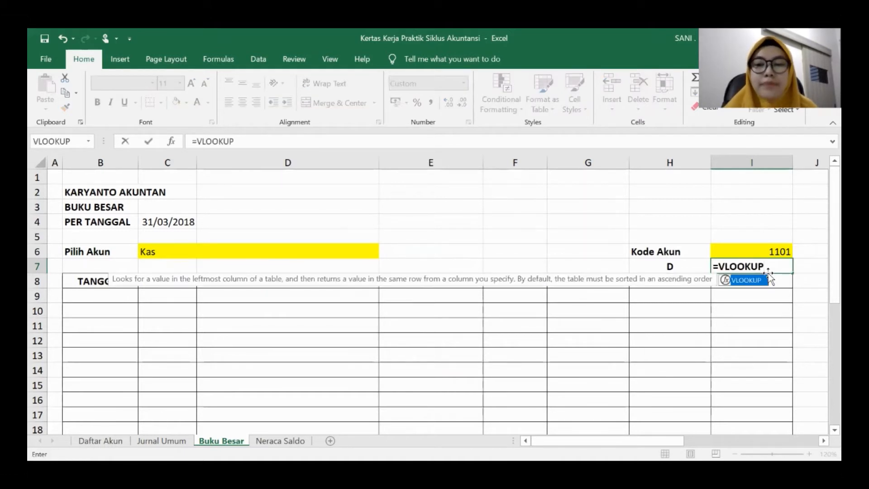
pyautogui.write('(')
pyautogui.click(161, 250)
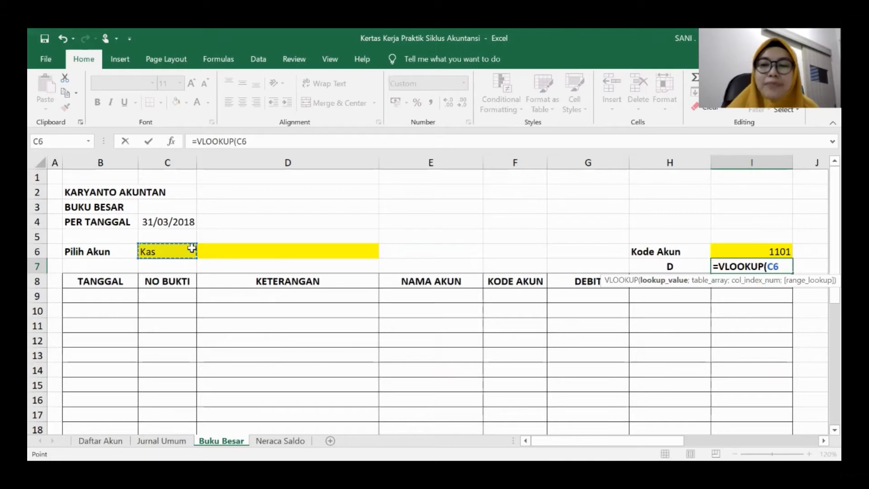
pyautogui.write(';')
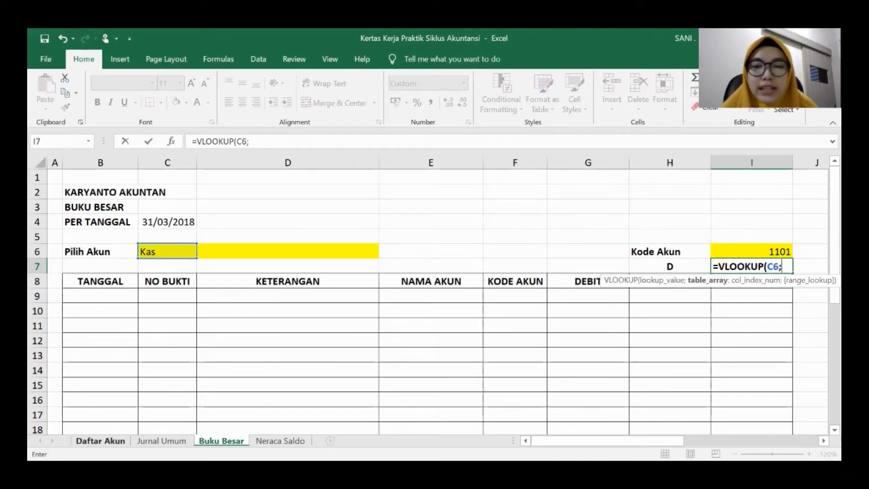
# - Set the table array of the I7 VLOOKUP to the absolute range 'Daftar Akun'!$A$4:$D$27
pyautogui.hotkey('ctrl', 'pageup')
pyautogui.hotkey('ctrl', 'pageup')
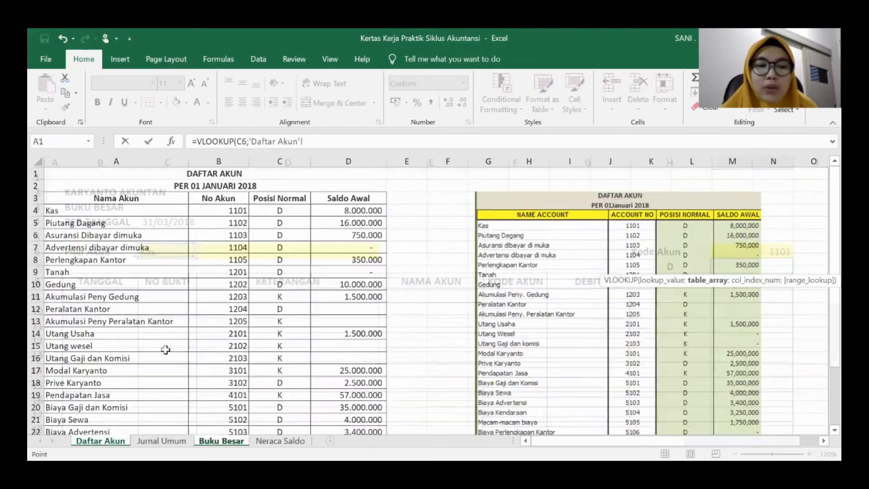
pyautogui.click(74, 215)
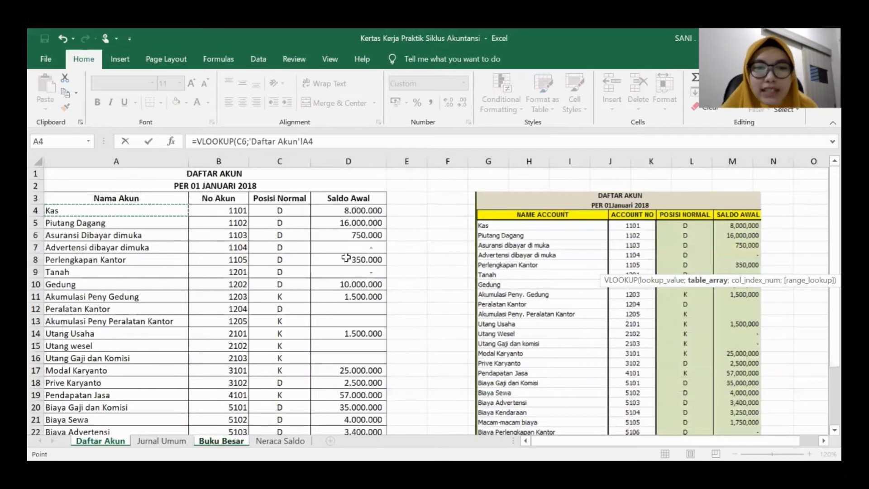
pyautogui.moveTo(363, 381); pyautogui.dragTo(361, 399)
pyautogui.scroll(3, 104, 283)
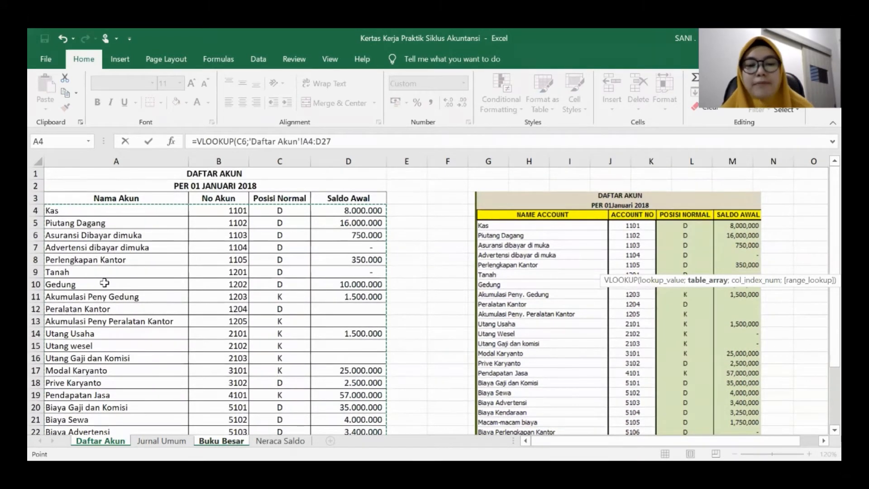
pyautogui.press('F4')
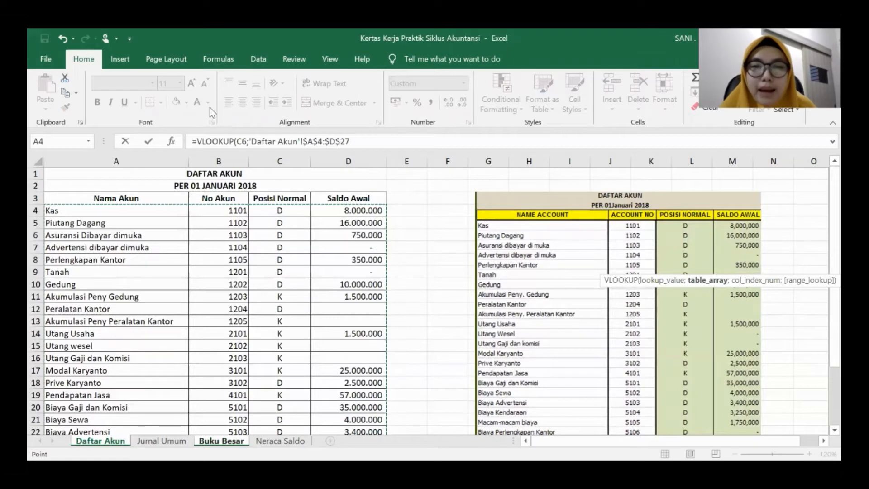
# - Complete the I7 VLOOKUP with column index 4 and FALSE for an exact match
pyautogui.click(378, 141)
pyautogui.write(';')
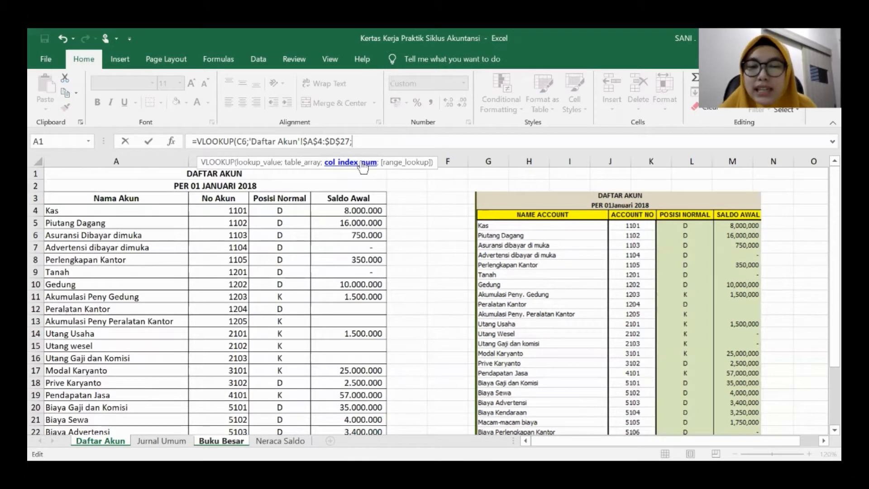
pyautogui.write('4')
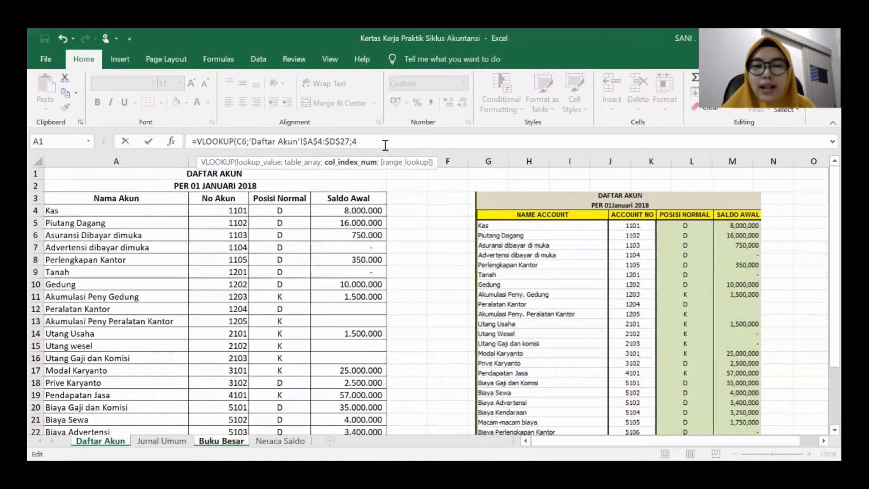
pyautogui.write(';')
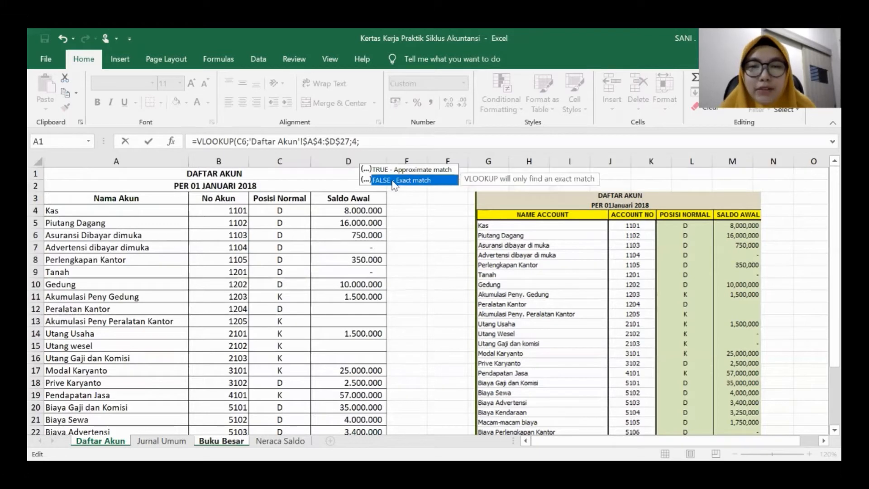
pyautogui.doubleClick(392, 181)
pyautogui.write(')')
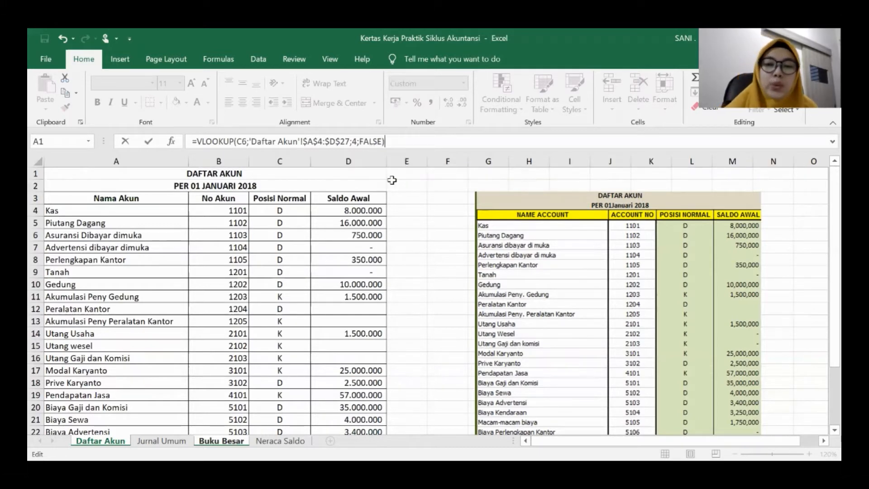
pyautogui.press('Return')
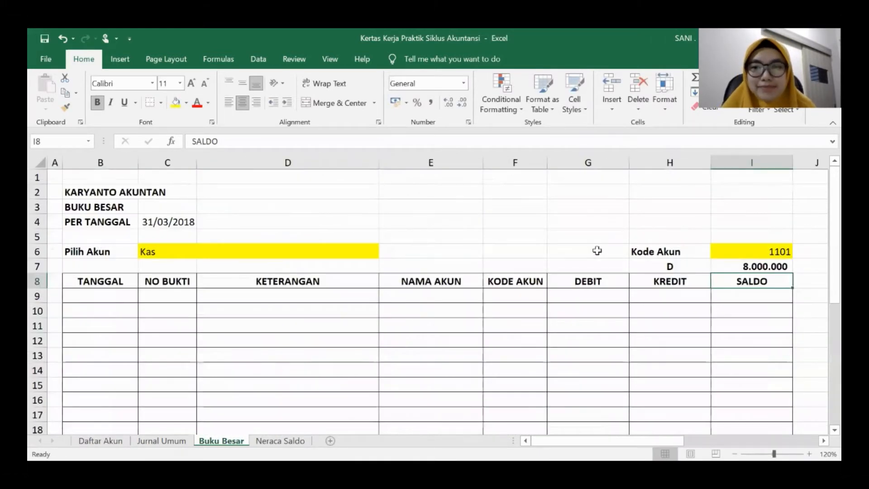
pyautogui.click(765, 267)
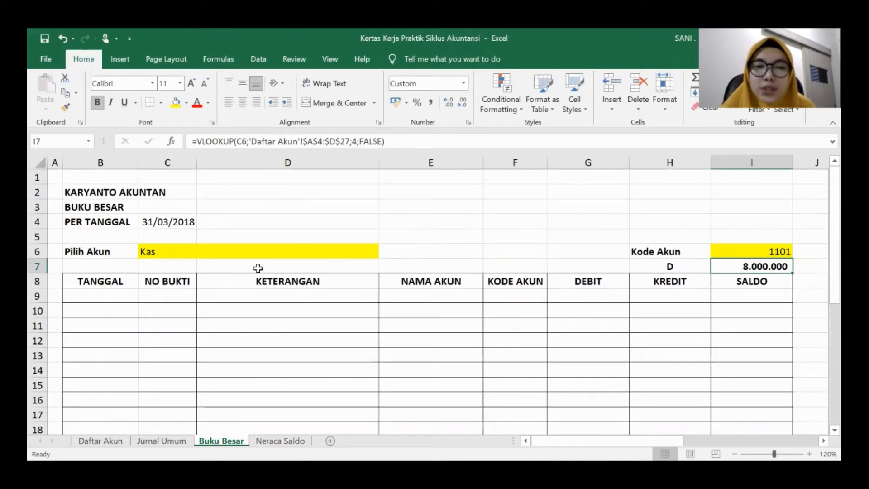
# - Review the ledger table's column headings in row 8, from TANGGAL through SALDO
pyautogui.click(104, 280)
pyautogui.click(169, 281)
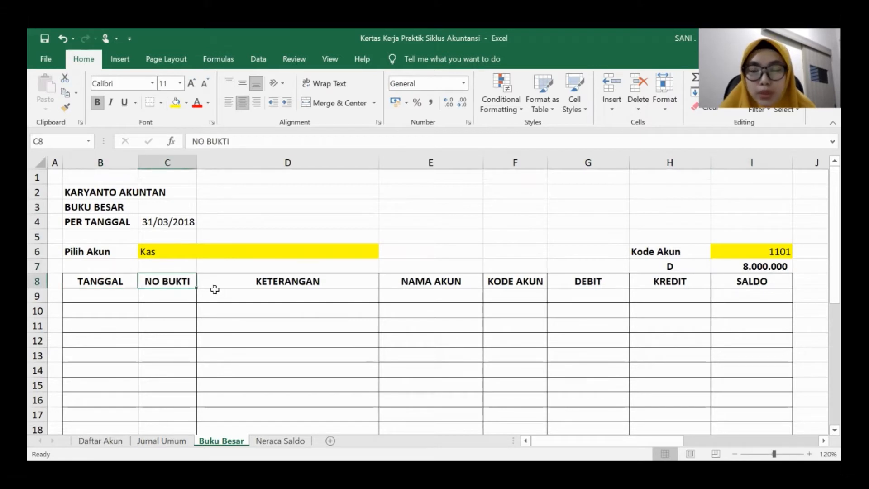
pyautogui.click(269, 283)
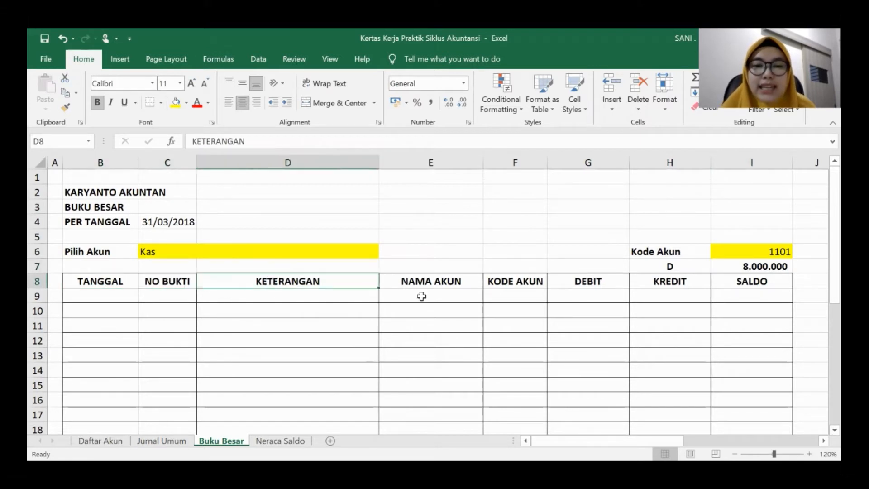
pyautogui.click(439, 280)
pyautogui.click(518, 283)
pyautogui.click(602, 281)
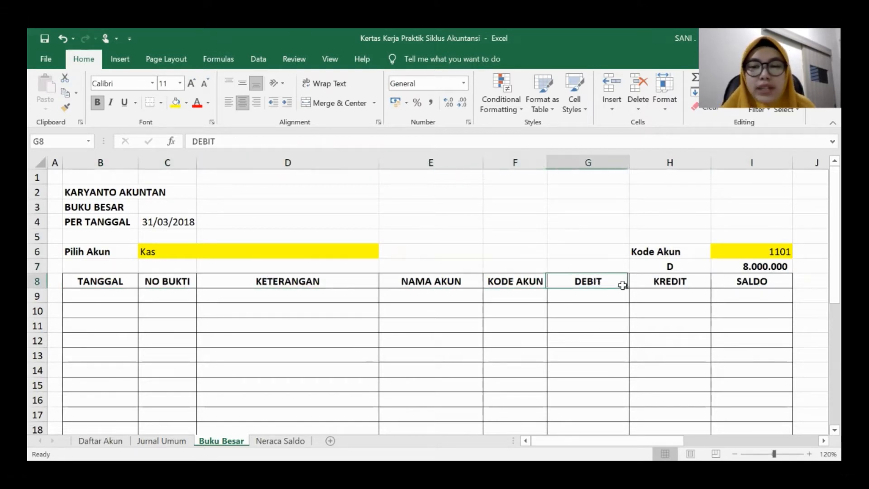
pyautogui.click(667, 283)
pyautogui.click(764, 280)
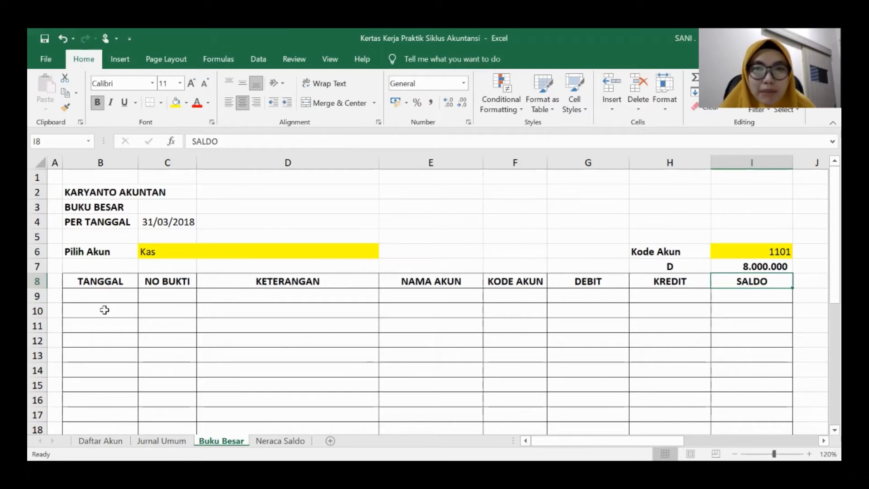
# - Enter the date 1/3/2018 in B9, the first row under the TANGGAL heading
pyautogui.click(101, 292)
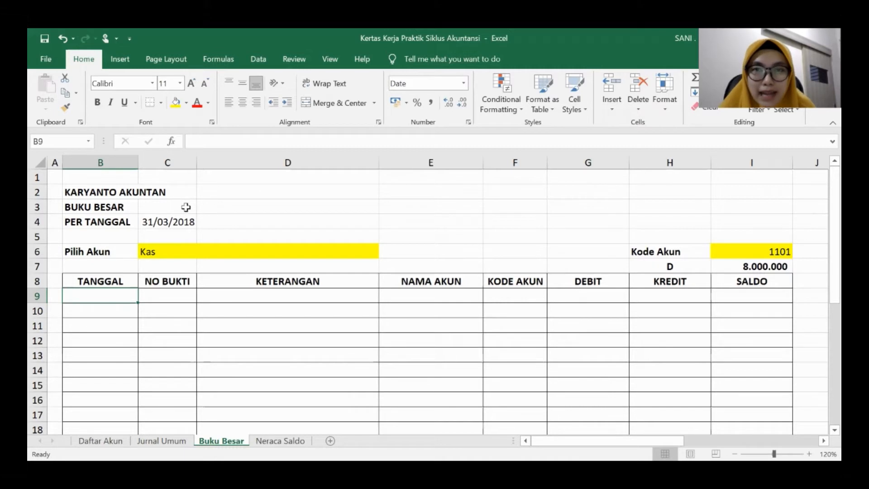
pyautogui.click(37, 295)
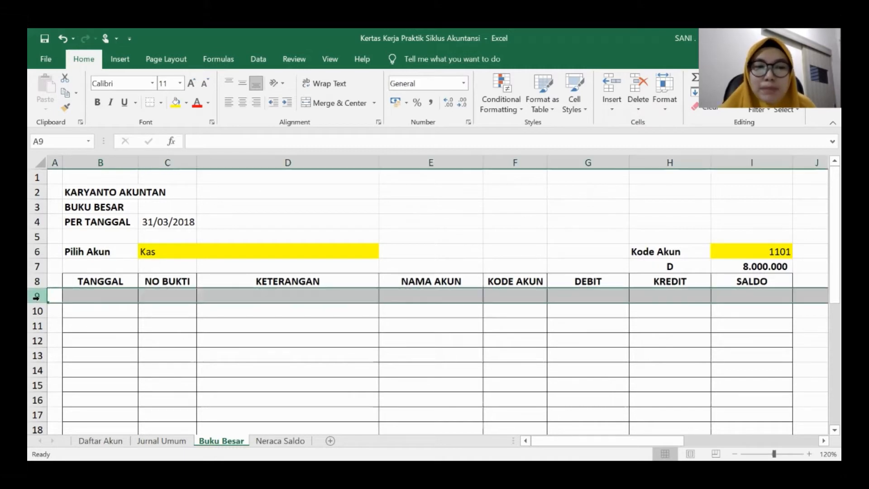
pyautogui.click(101, 296)
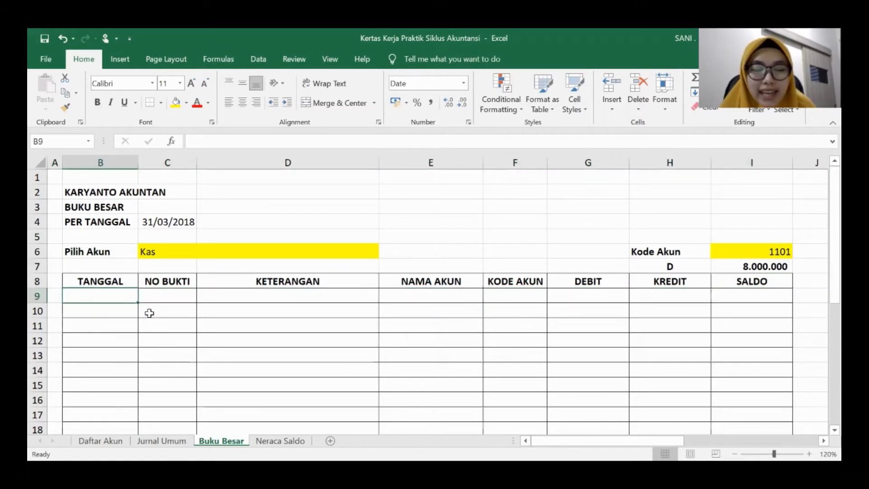
pyautogui.write('1/1/')
pyautogui.press('BackSpace')
pyautogui.press('BackSpace')
pyautogui.write('3')
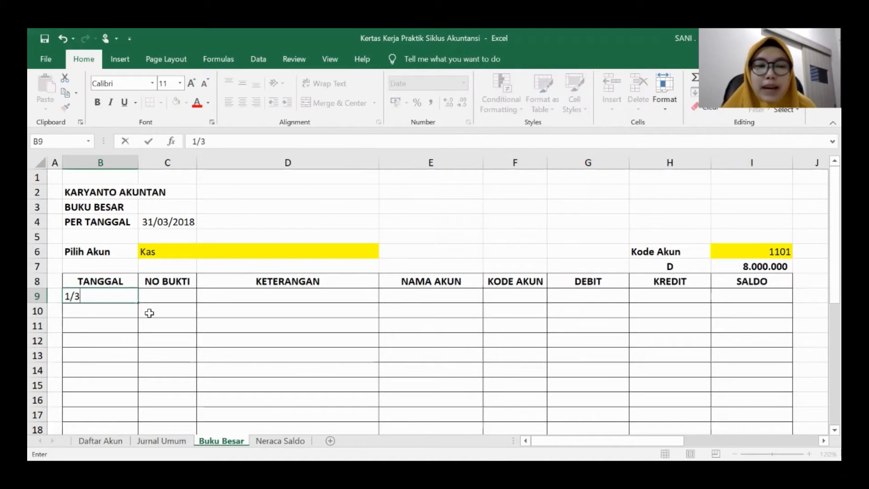
pyautogui.write('/2018')
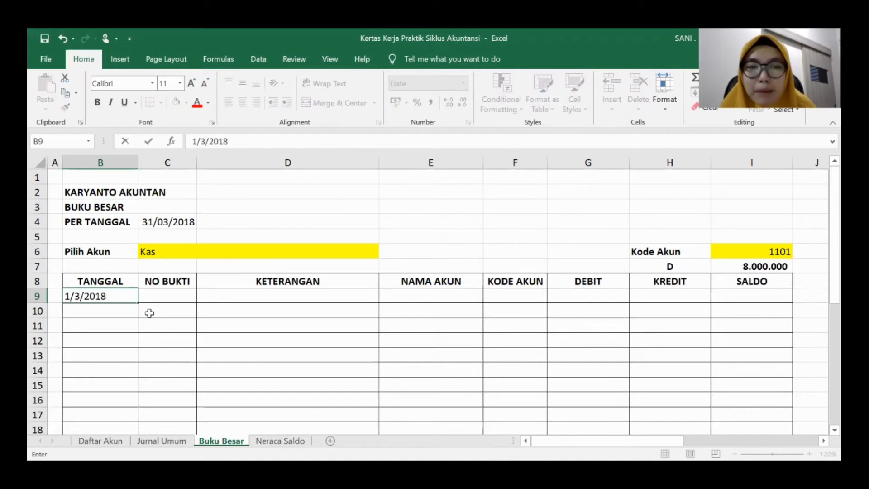
pyautogui.press('Tab')
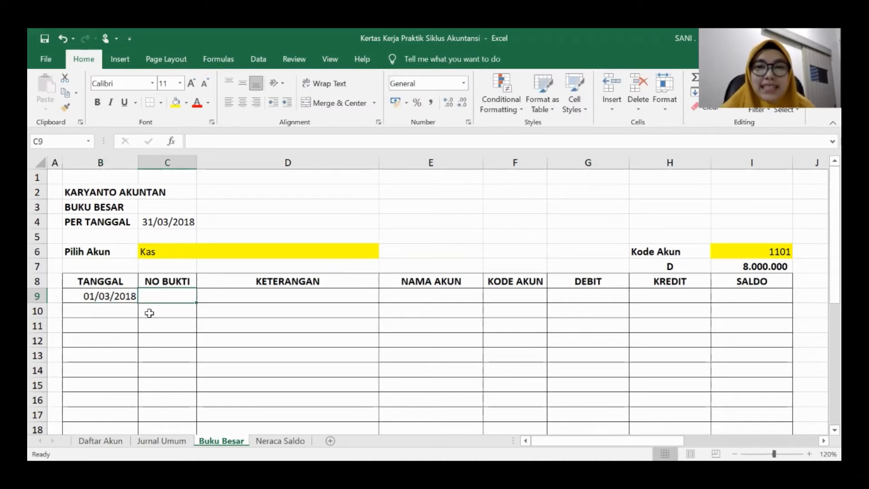
# - Enter Saldo Awal as the description in D9 under KETERANGAN
pyautogui.click(231, 299)
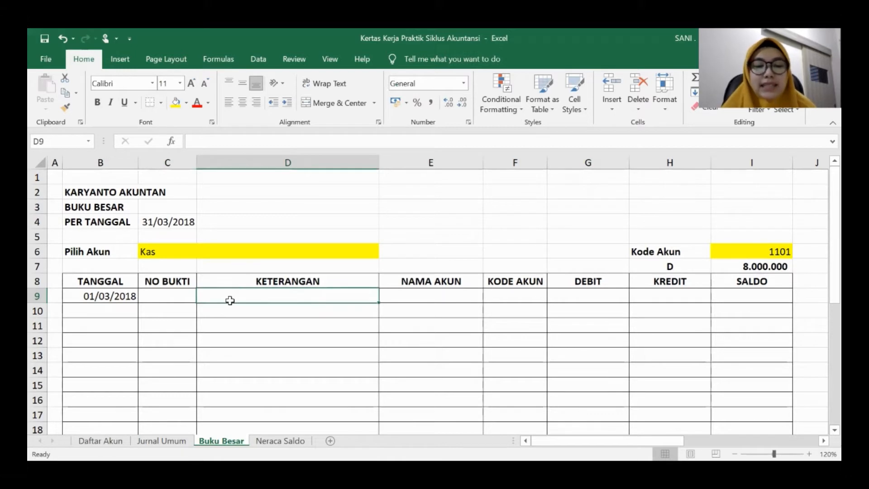
pyautogui.write('Saldo ')
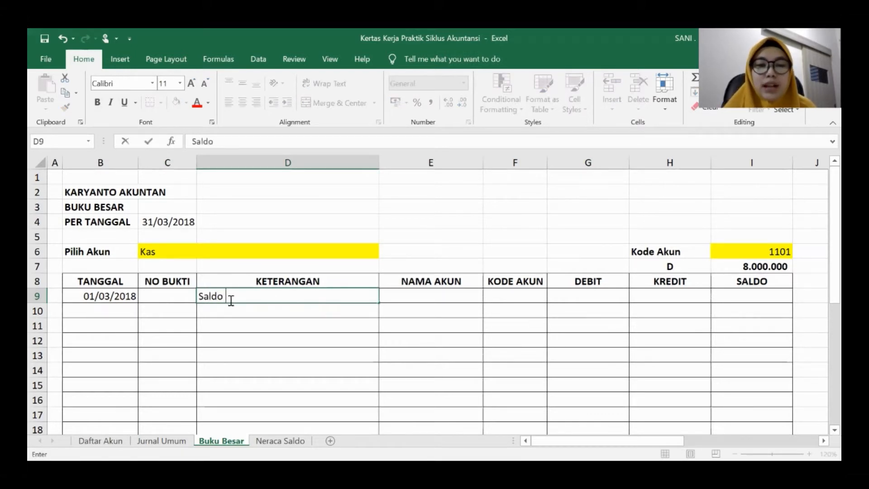
pyautogui.write('Awal')
pyautogui.press('Tab')
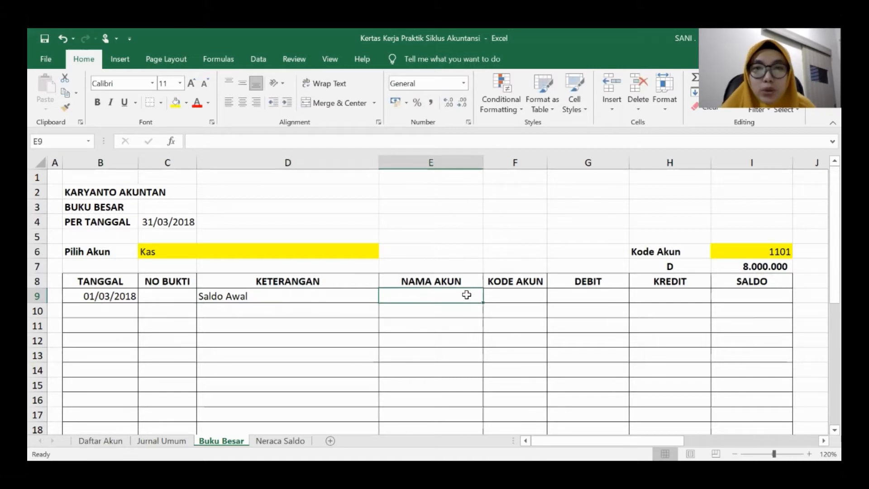
# - Enter an IF formula in G9 under DEBIT that returns I7 when H7 equals "D" and 0 otherwise
pyautogui.click(511, 297)
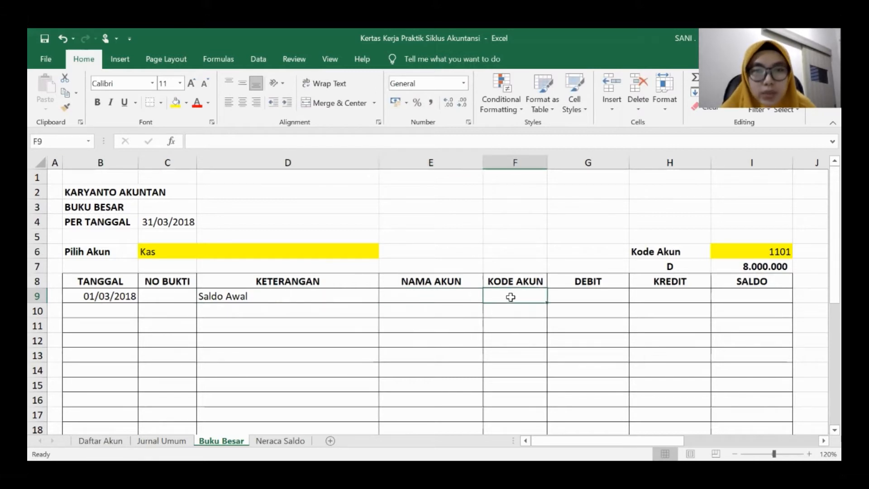
pyautogui.click(591, 296)
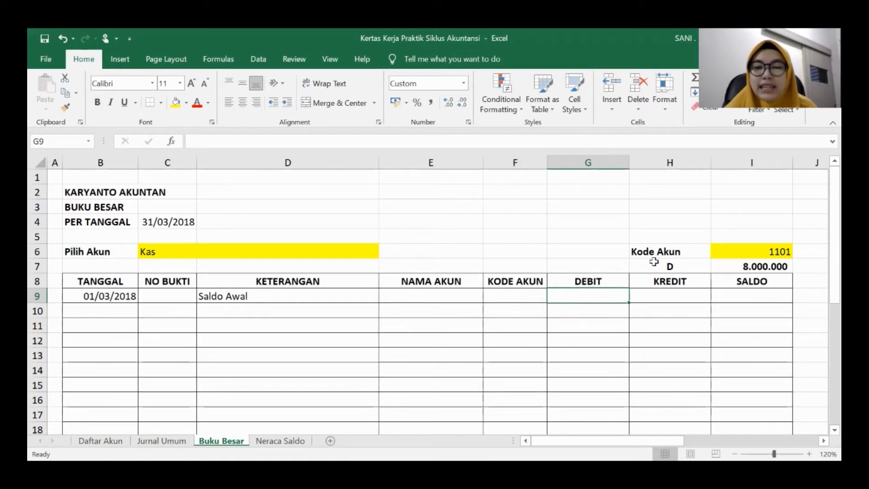
pyautogui.write('=if')
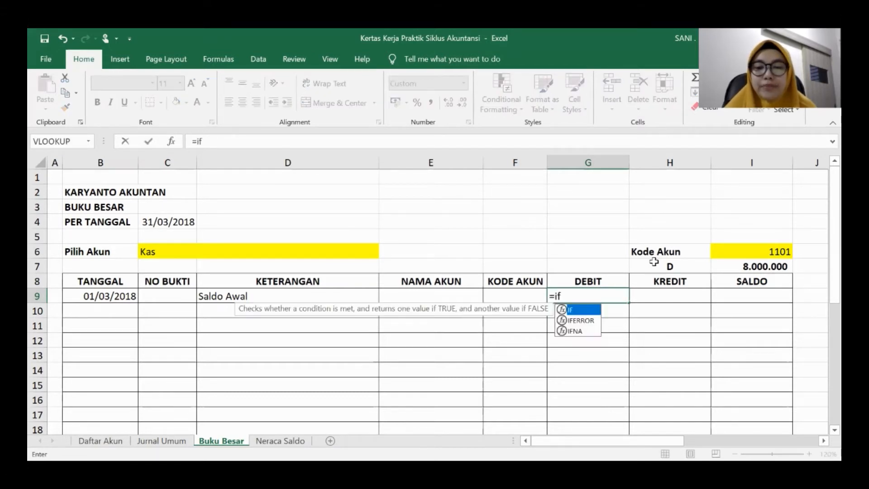
pyautogui.write('(')
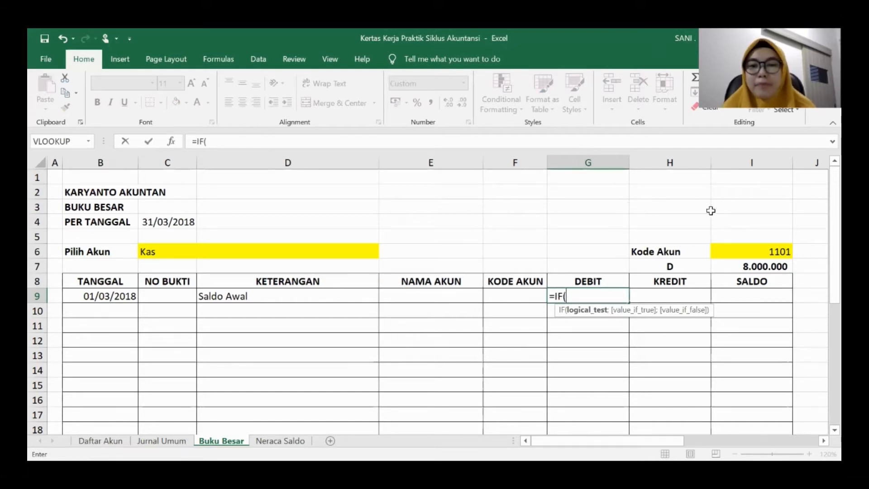
pyautogui.click(684, 266)
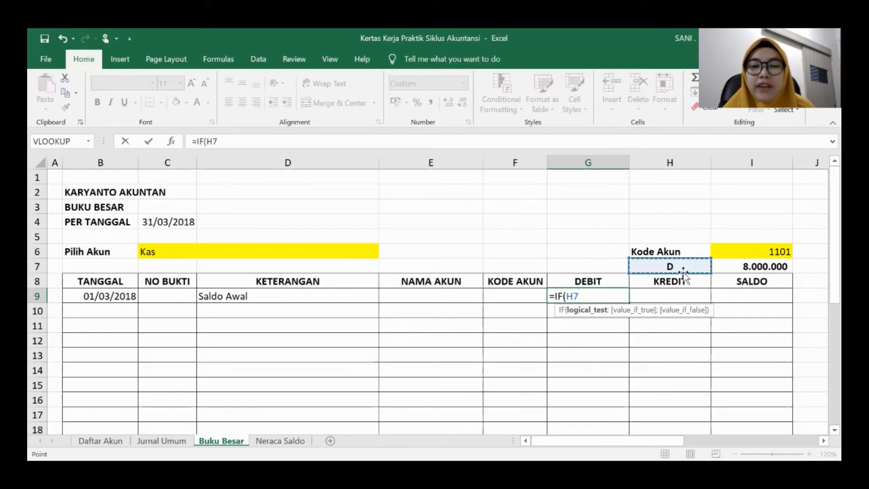
pyautogui.write('=')
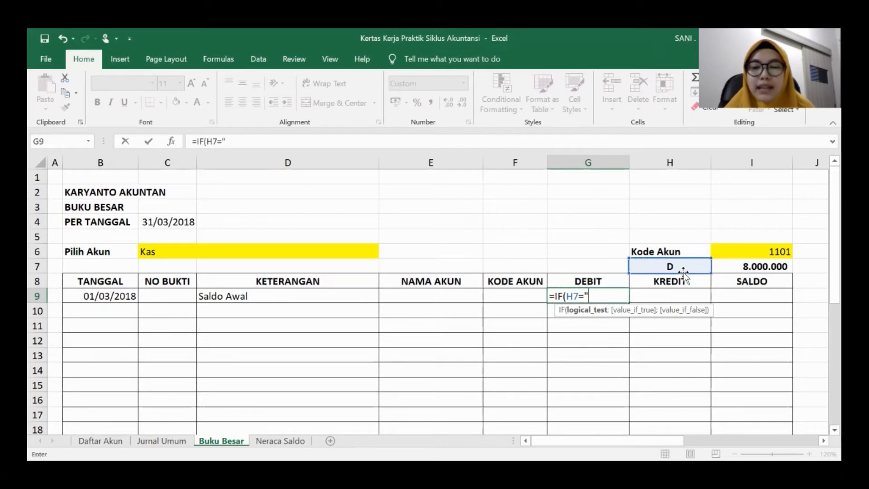
pyautogui.write('"D')
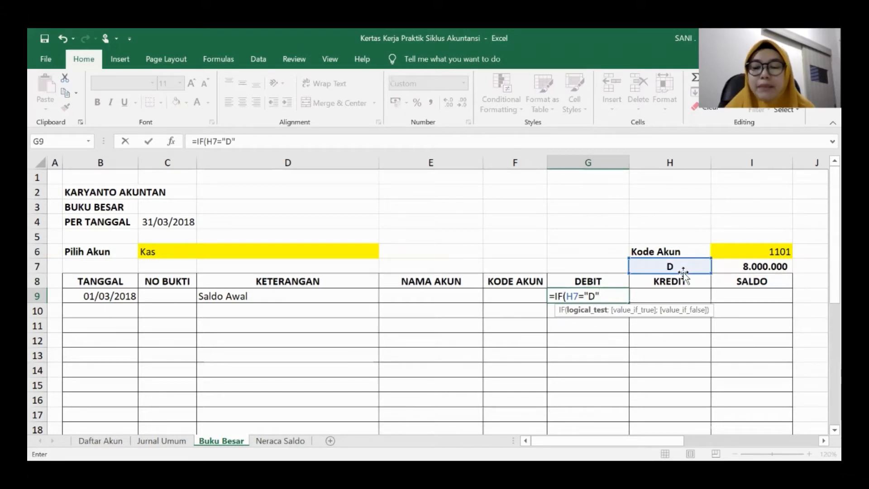
pyautogui.write(';')
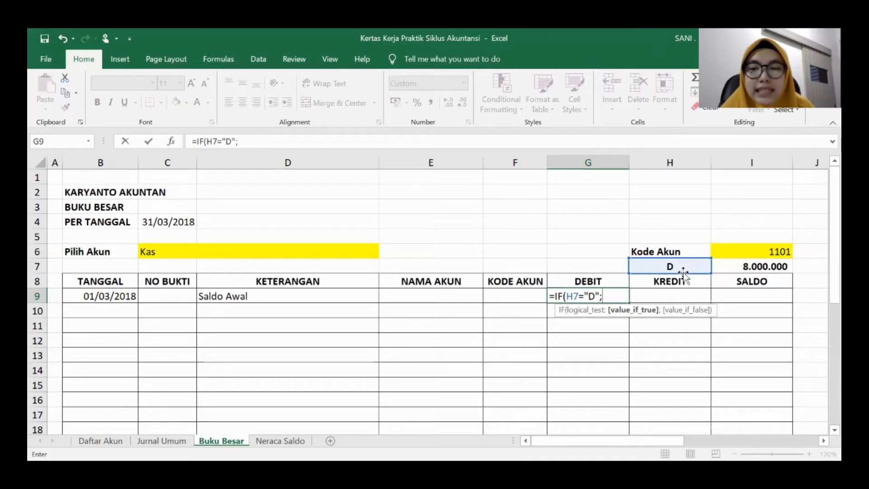
pyautogui.click(764, 265)
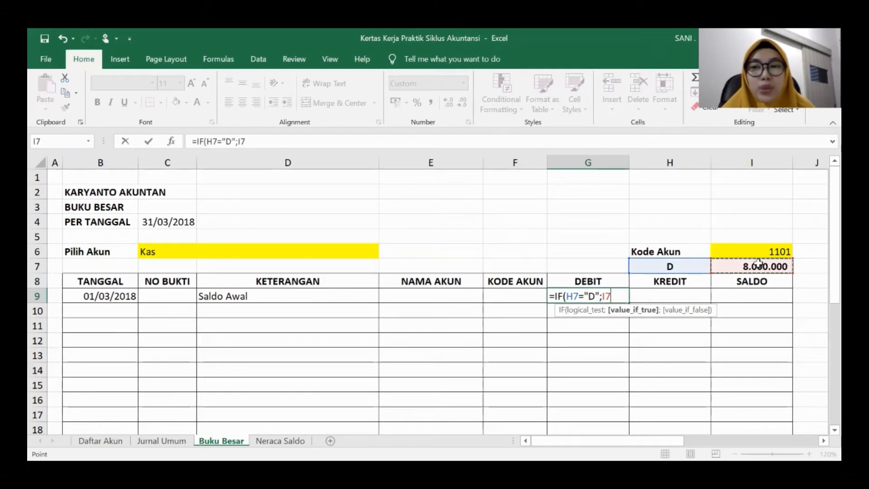
pyautogui.write(';')
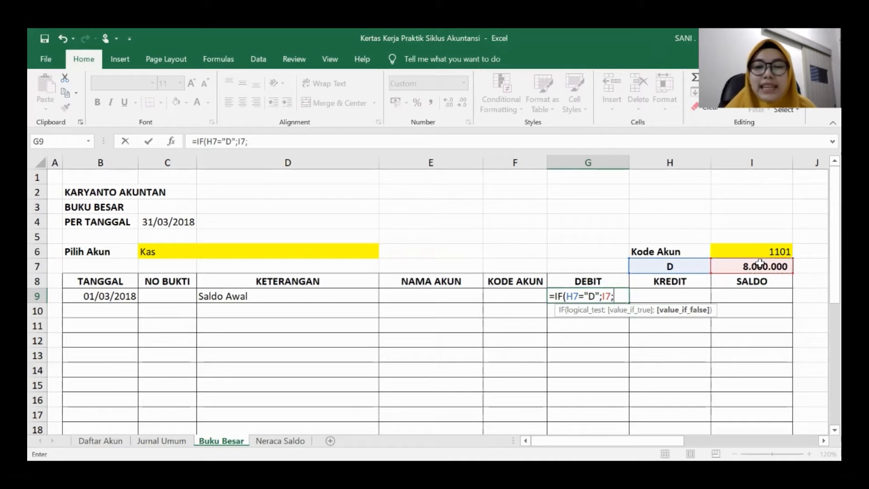
pyautogui.write('0')
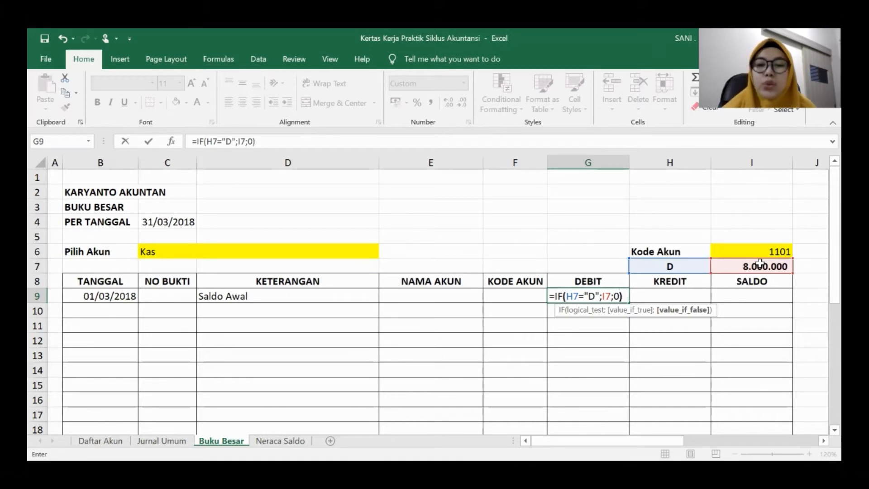
pyautogui.press('Return')
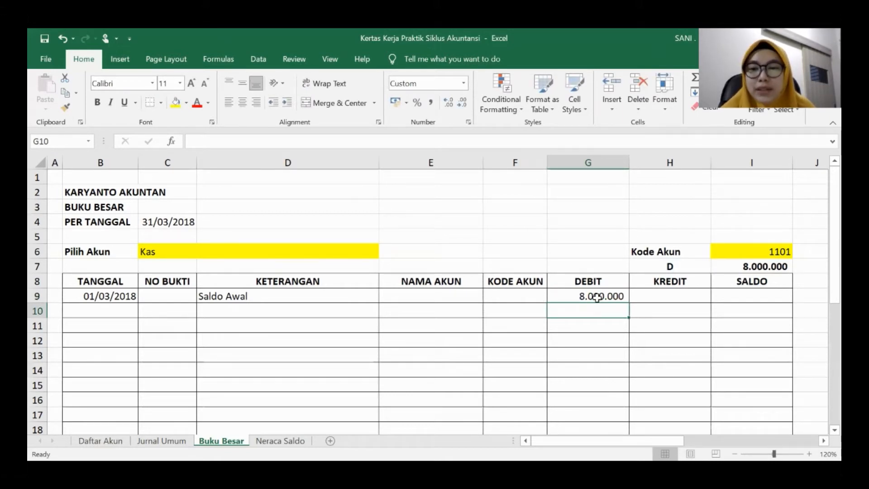
# - Test the DEBIT formula in G9 by choosing Akumulasi Peny Gedung as the account in C6, and return the account to Kas
pyautogui.click(598, 297)
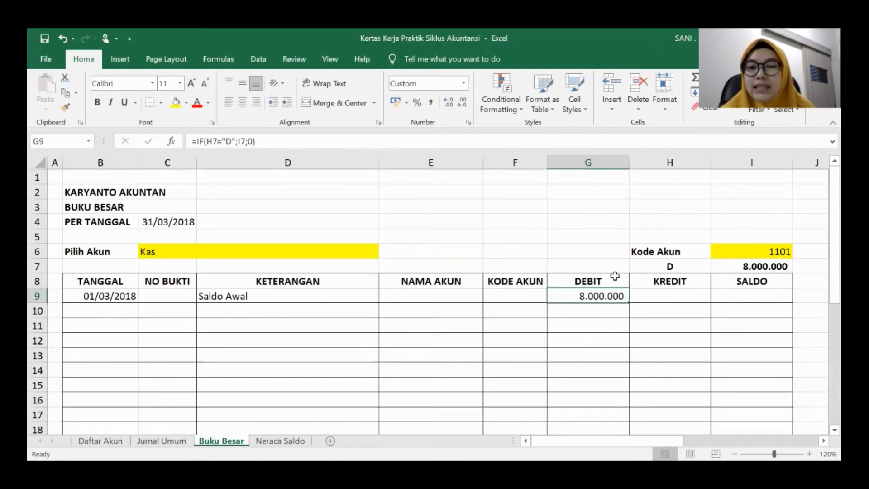
pyautogui.click(672, 265)
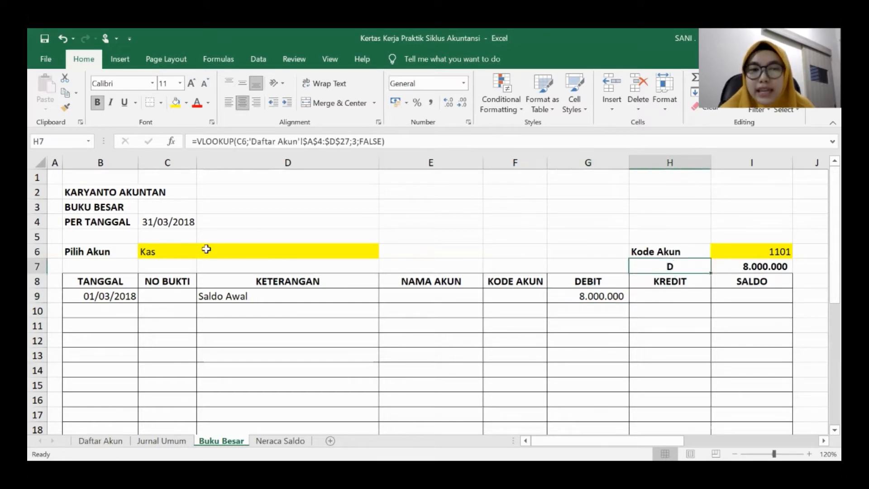
pyautogui.click(189, 250)
pyautogui.click(202, 253)
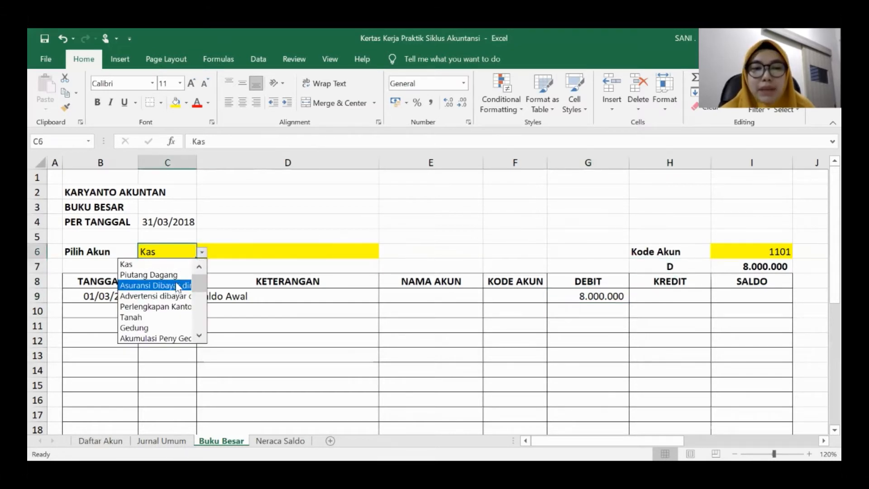
pyautogui.click(168, 341)
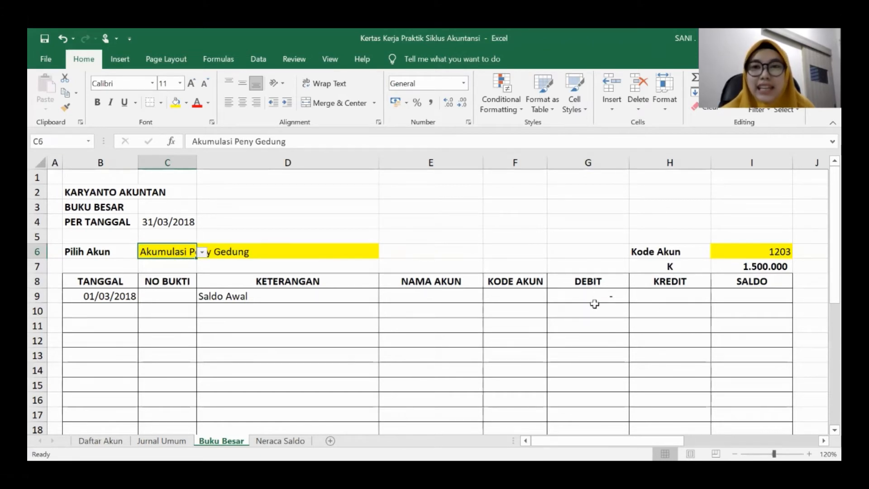
pyautogui.click(202, 252)
pyautogui.moveTo(198, 297); pyautogui.dragTo(198, 280)
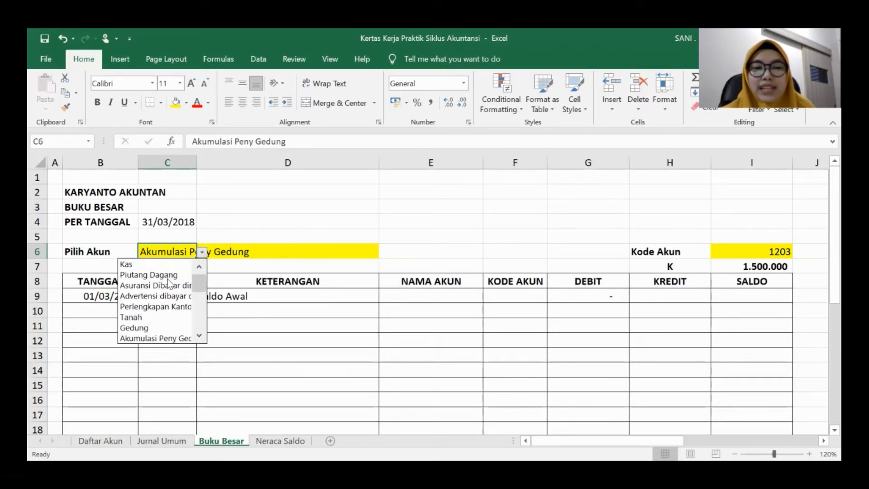
pyautogui.click(159, 265)
# - Enter an IF formula in H9 under KREDIT that returns I7 when H7 equals "K" and 0 otherwise
pyautogui.click(674, 294)
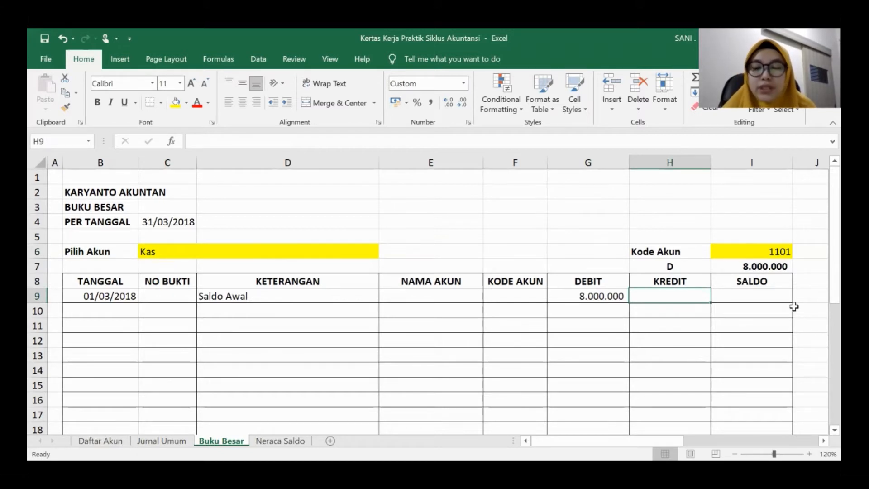
pyautogui.write('=')
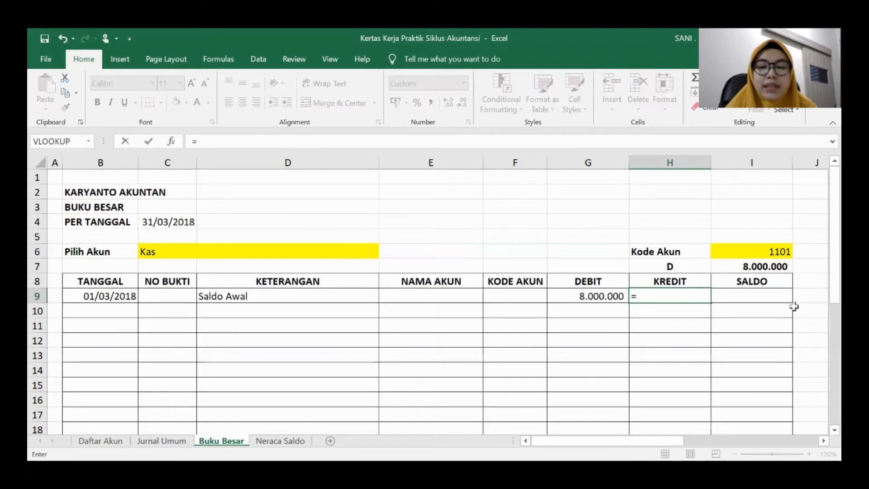
pyautogui.write('IF(')
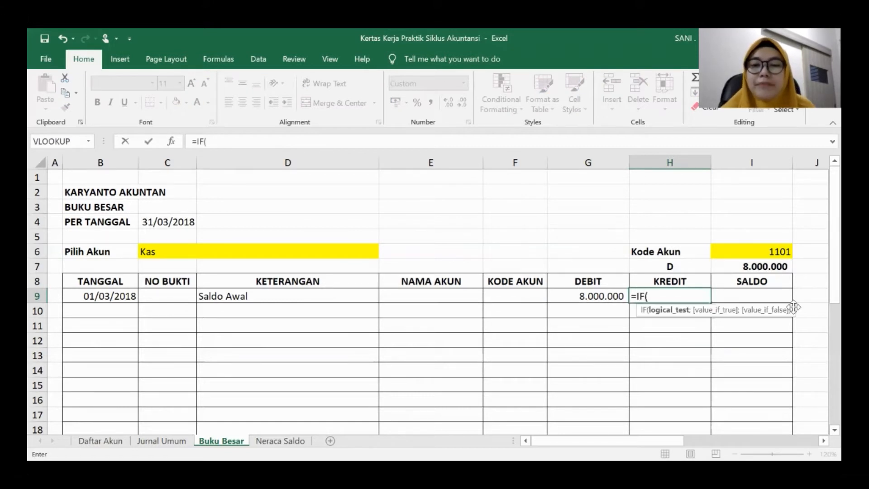
pyautogui.click(682, 266)
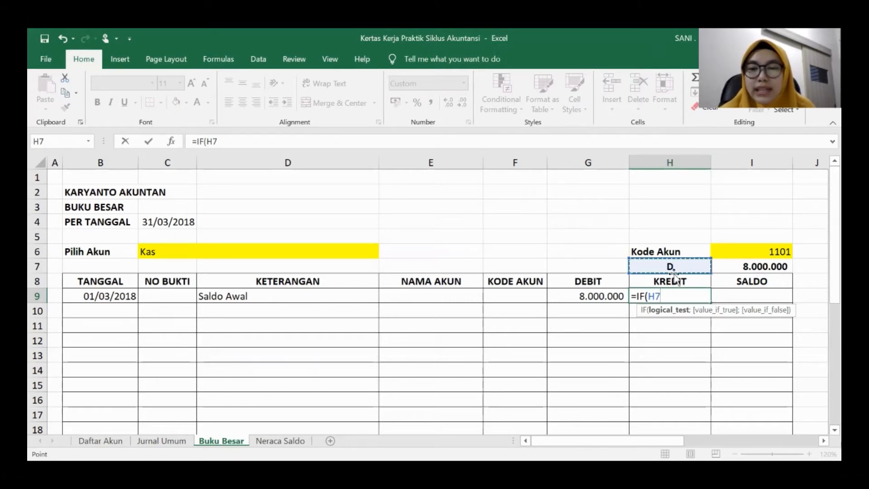
pyautogui.write('="K')
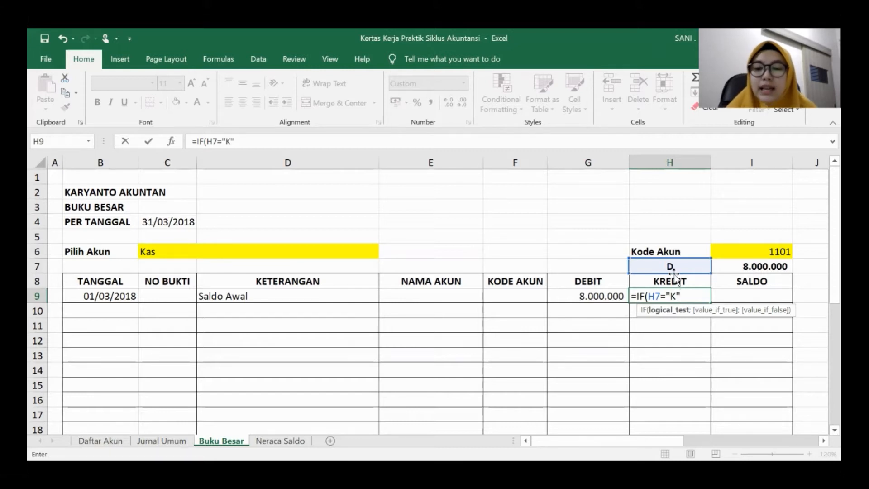
pyautogui.write('";')
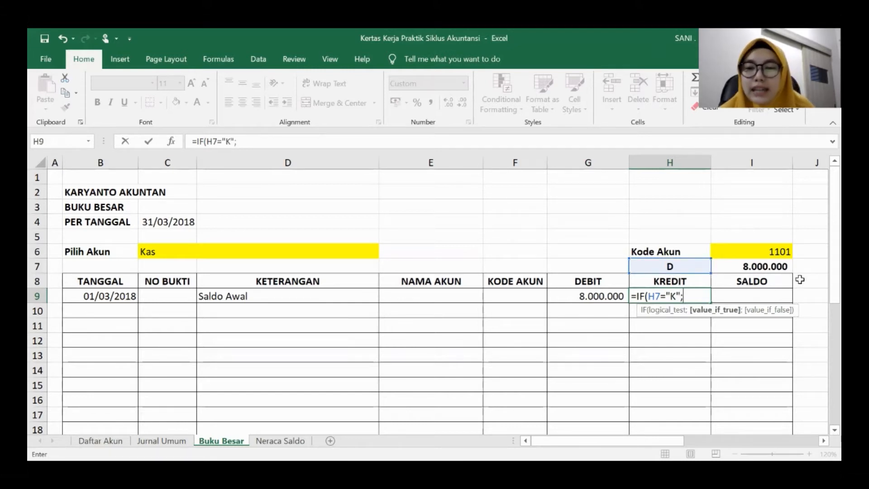
pyautogui.click(767, 265)
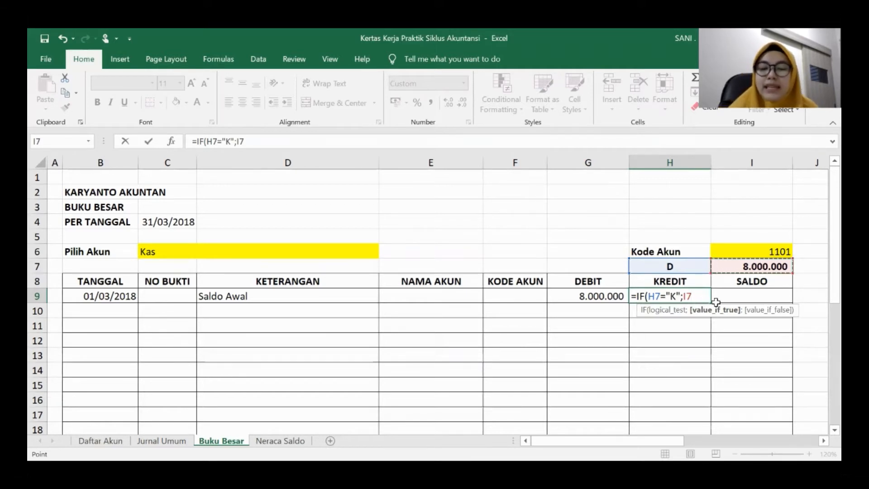
pyautogui.write(';0')
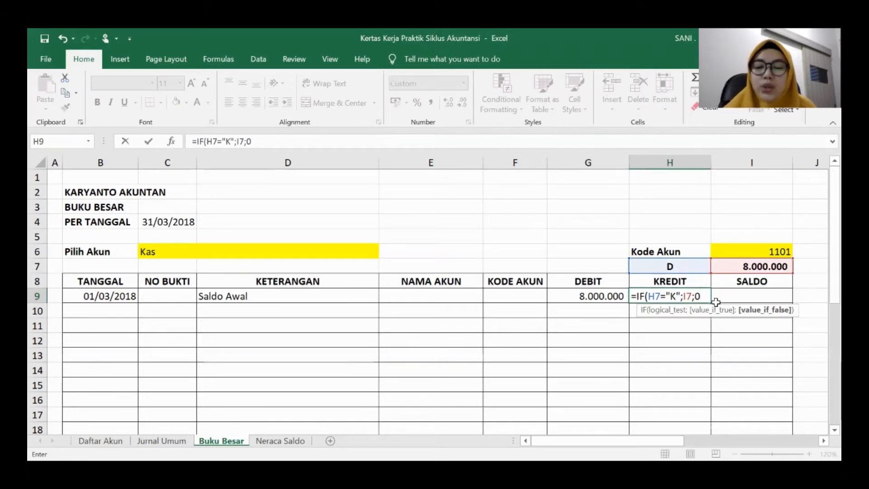
pyautogui.write(')')
pyautogui.press('Return')
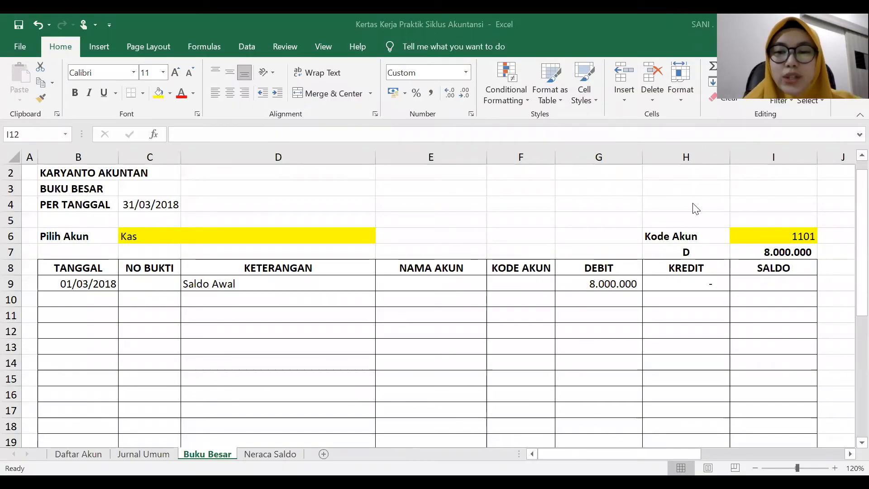
# - Enter an IF formula in I9 under SALDO that returns G9 when H7 equals "D" and H9 otherwise
pyautogui.click(792, 282)
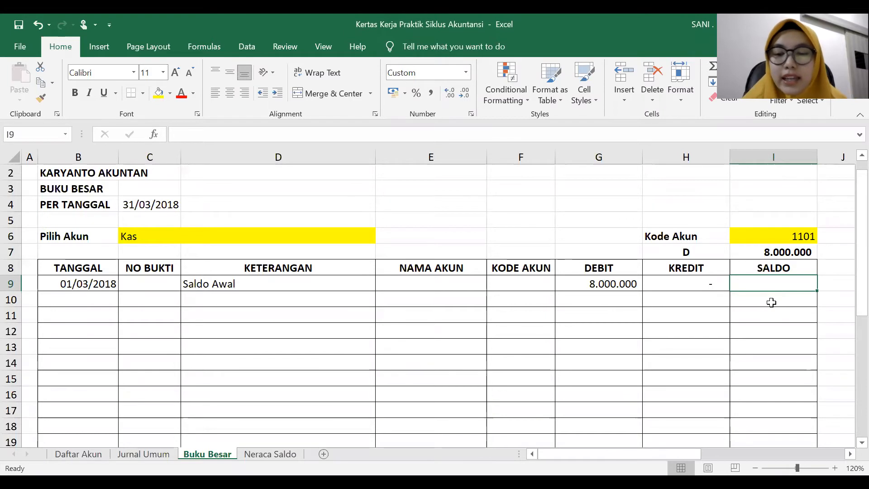
pyautogui.write('=IF')
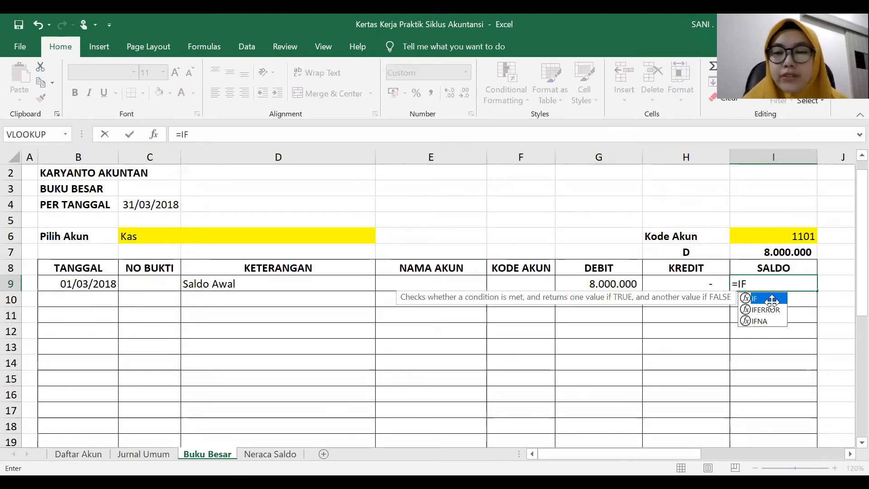
pyautogui.doubleClick(771, 299)
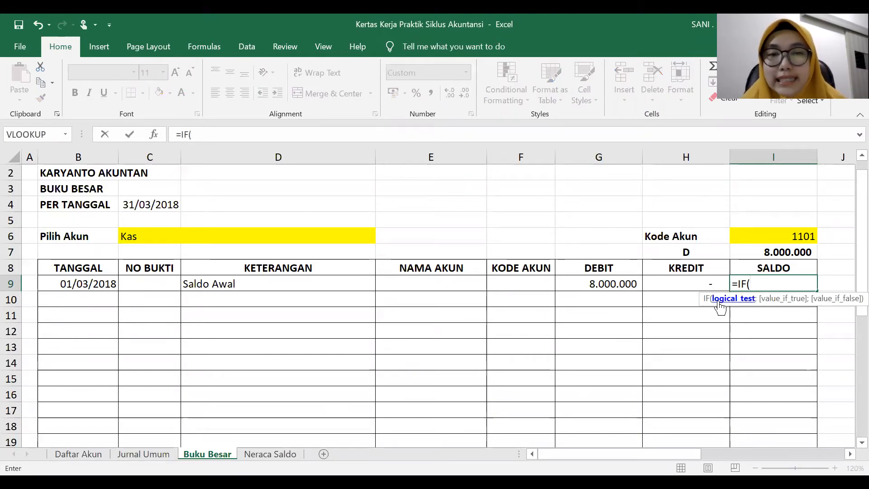
pyautogui.click(689, 251)
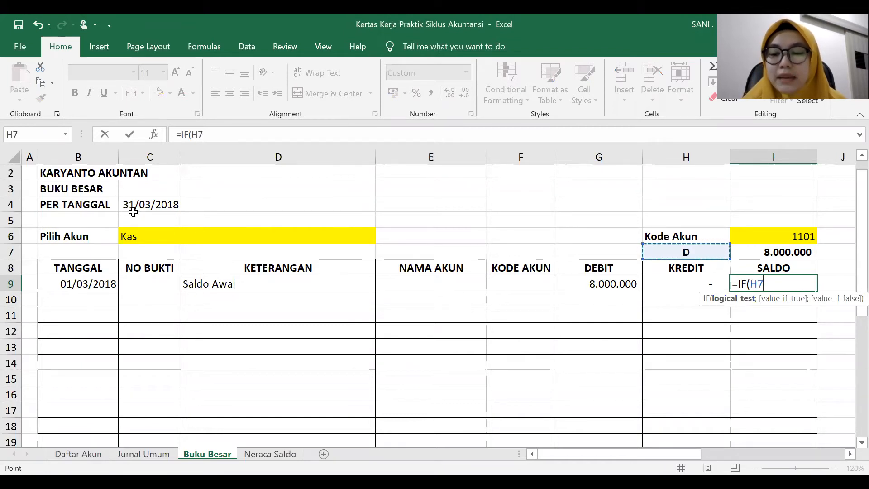
pyautogui.write('="')
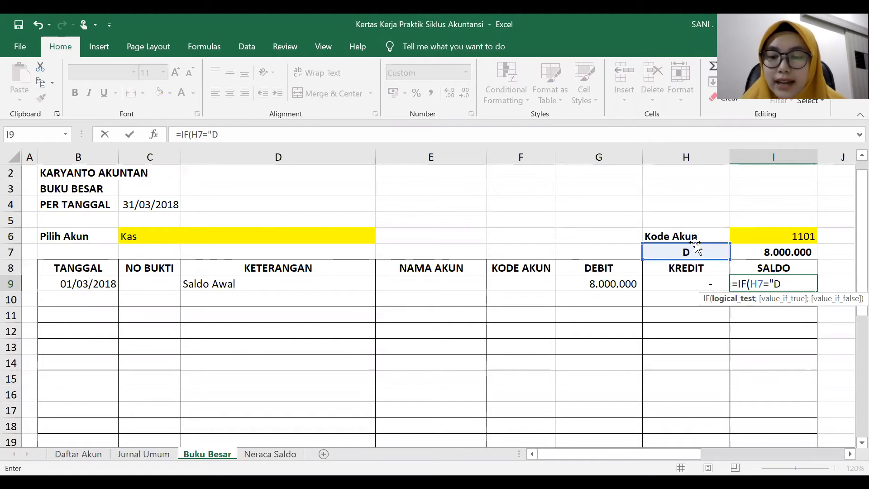
pyautogui.write('D";')
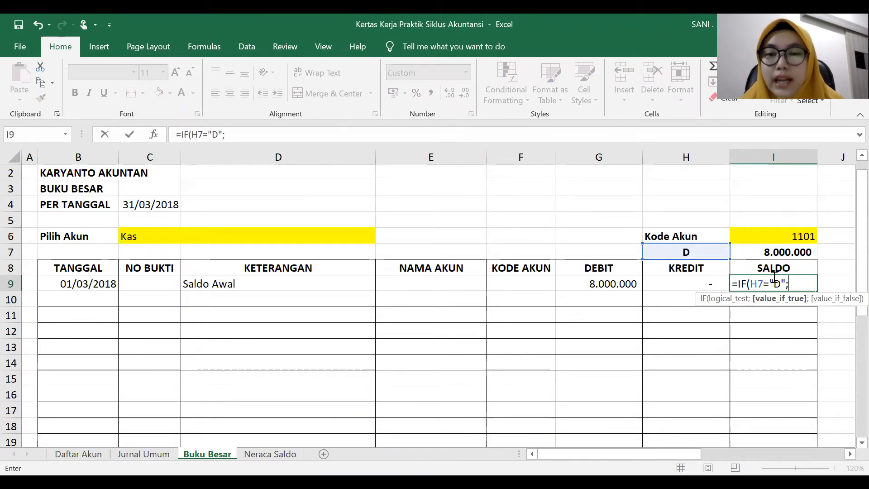
pyautogui.click(594, 283)
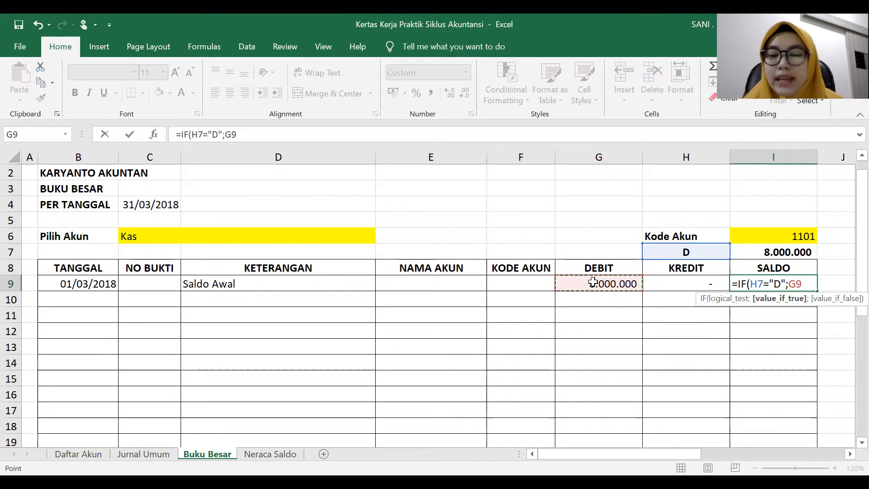
pyautogui.write(';')
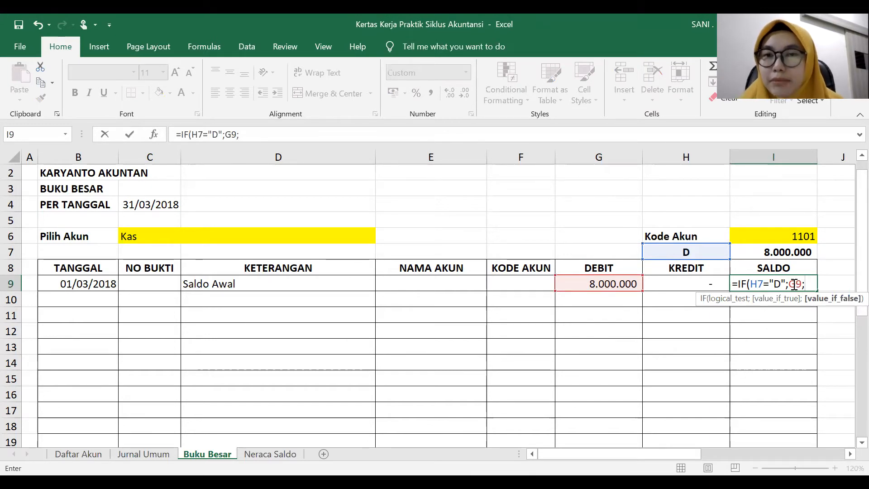
pyautogui.click(692, 282)
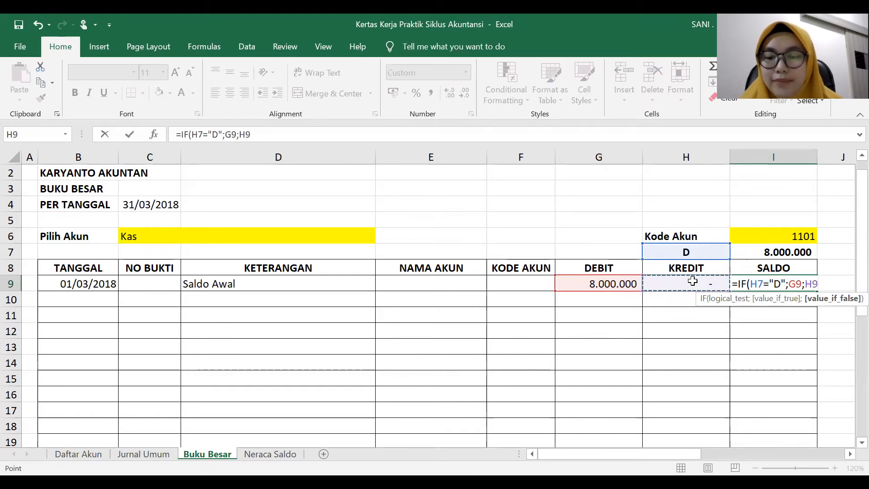
pyautogui.write(')')
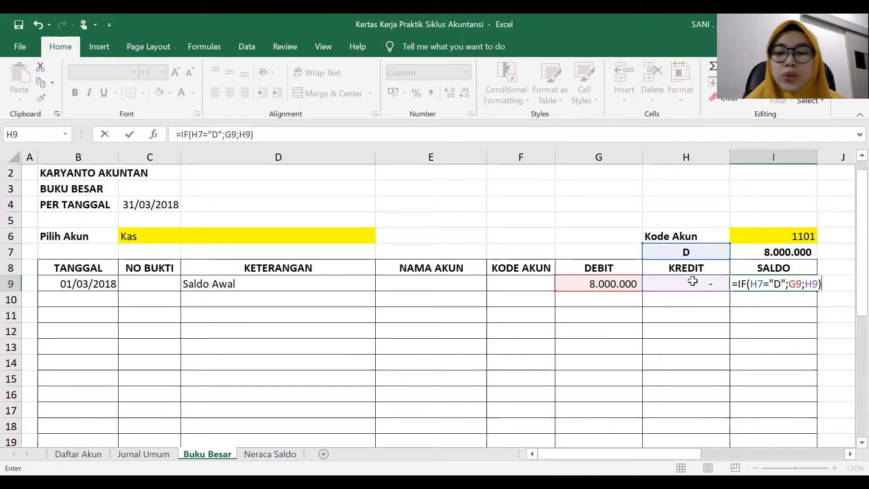
pyautogui.press('Return')
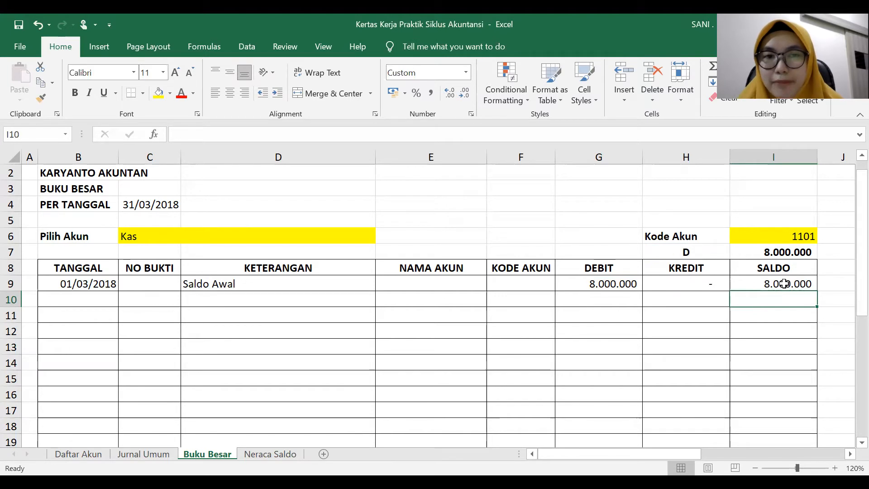
# - Test the opening balance row with the accounts Piutang Dagang and Utang Usaha in C6, and set the account back to Kas
pyautogui.click(149, 236)
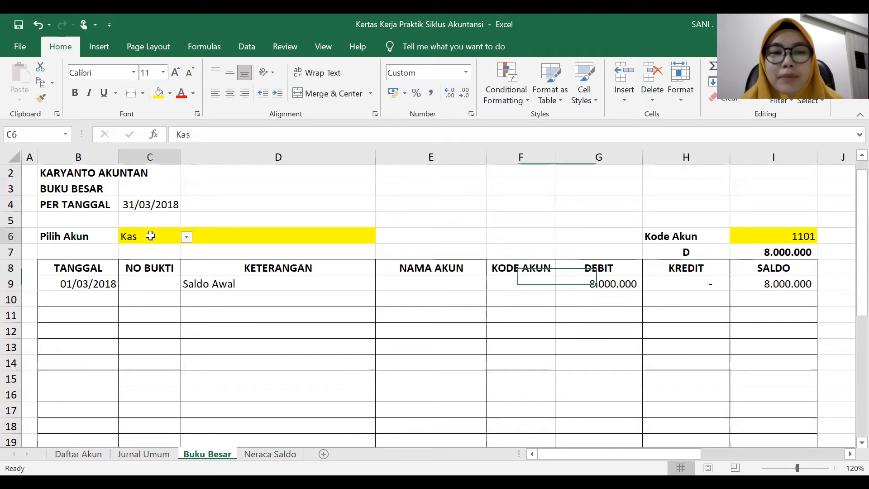
pyautogui.click(186, 236)
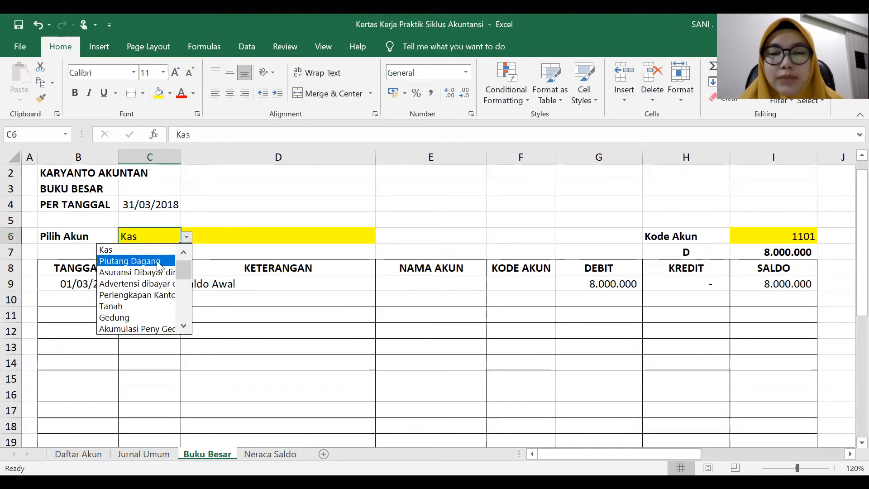
pyautogui.click(160, 261)
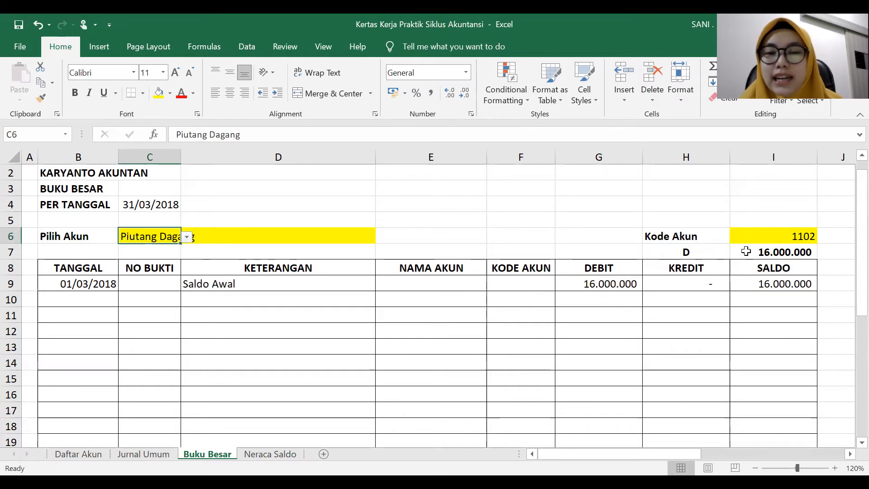
pyautogui.click(187, 236)
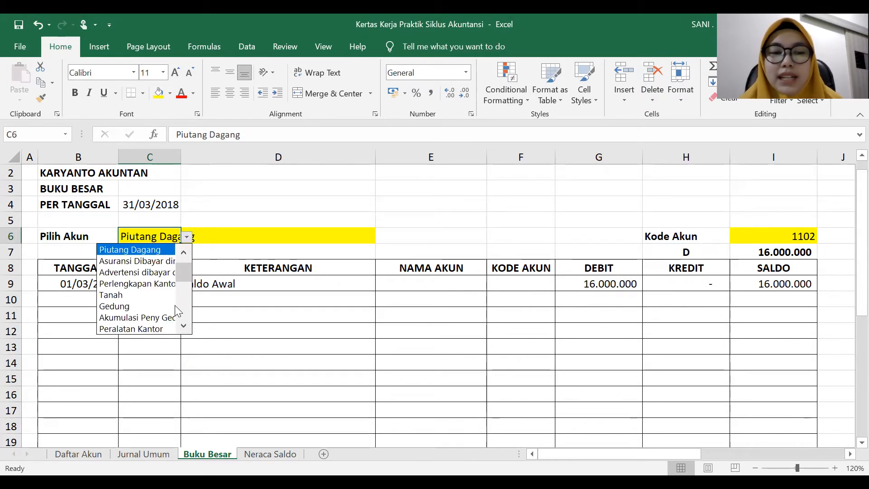
pyautogui.click(183, 309)
pyautogui.click(114, 261)
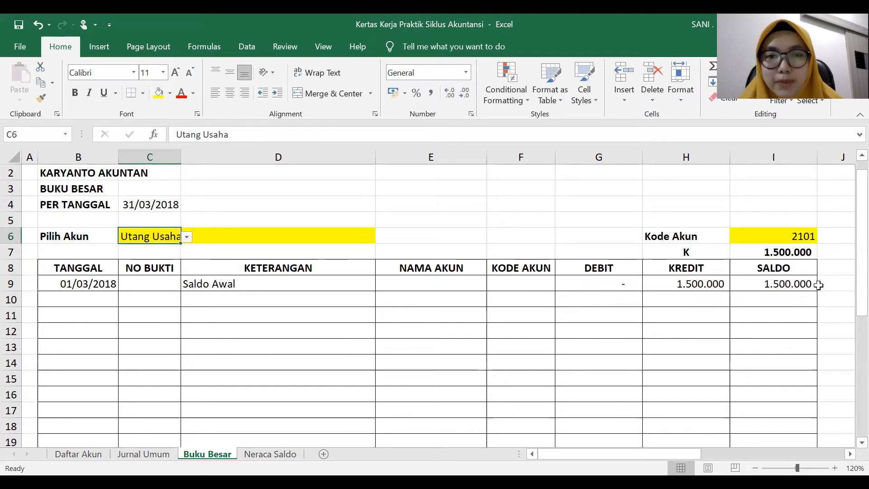
pyautogui.click(187, 236)
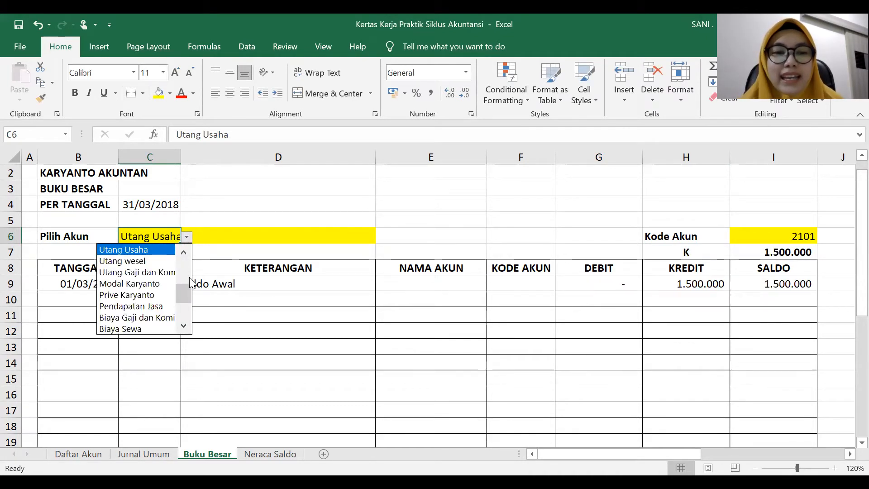
pyautogui.moveTo(185, 294); pyautogui.dragTo(186, 265)
pyautogui.click(134, 250)
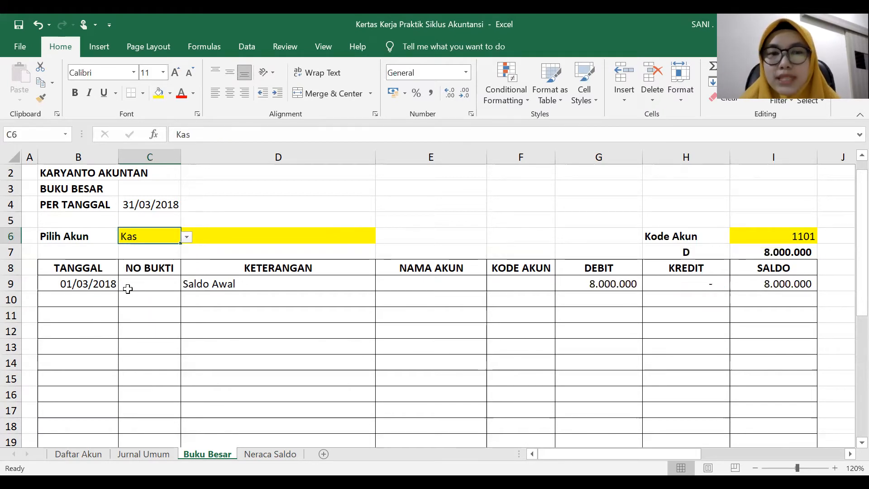
pyautogui.click(70, 299)
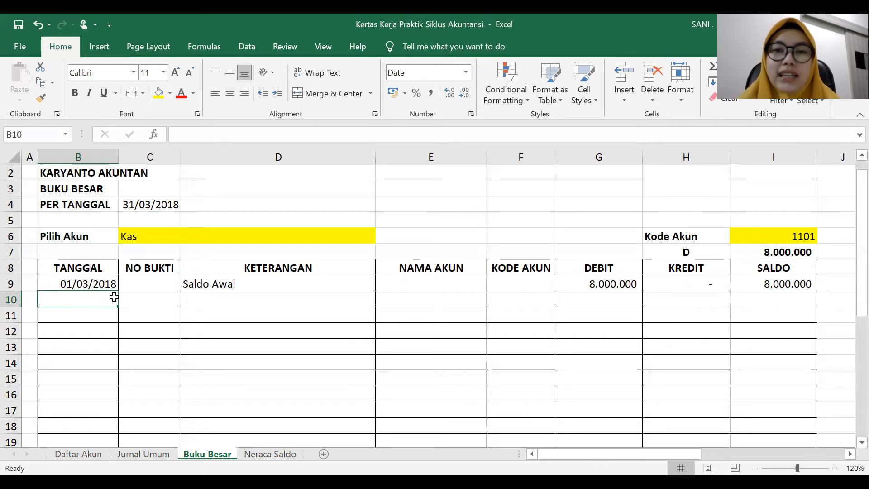
pyautogui.click(101, 284)
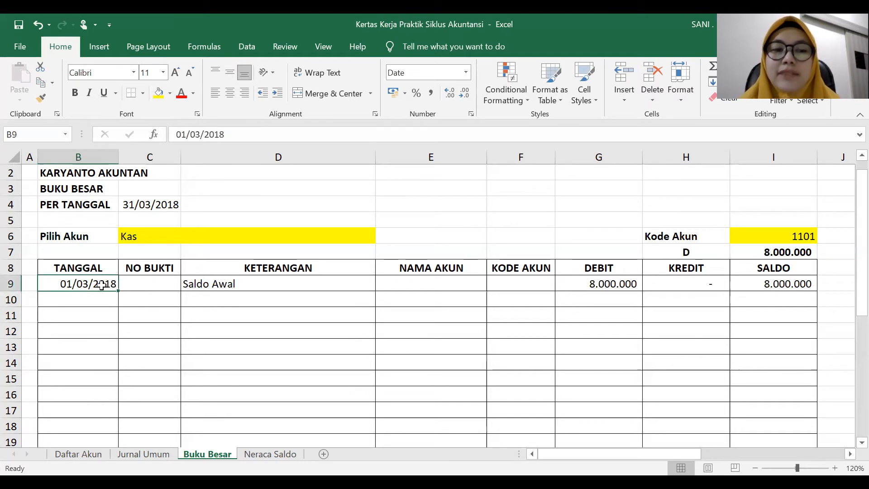
pyautogui.click(161, 201)
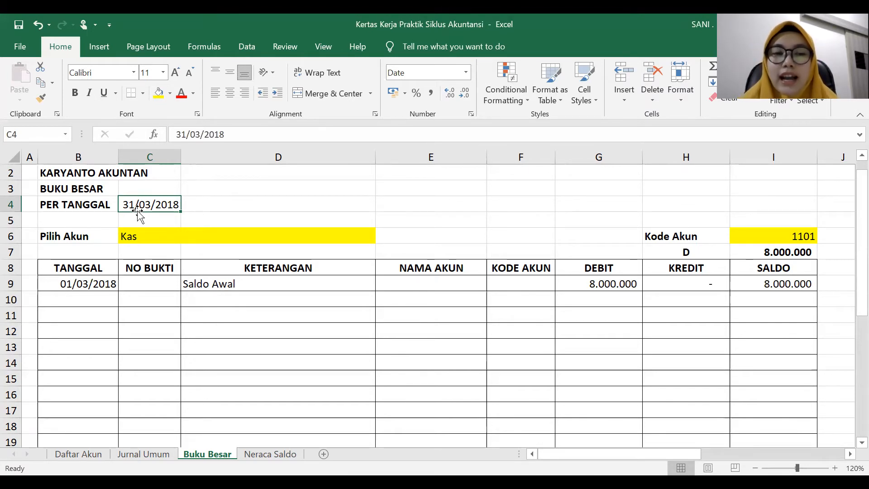
# - Begin an IF formula in B10 under TANGGAL with an AND test whose first condition is $B$9<=$C$4
pyautogui.click(146, 236)
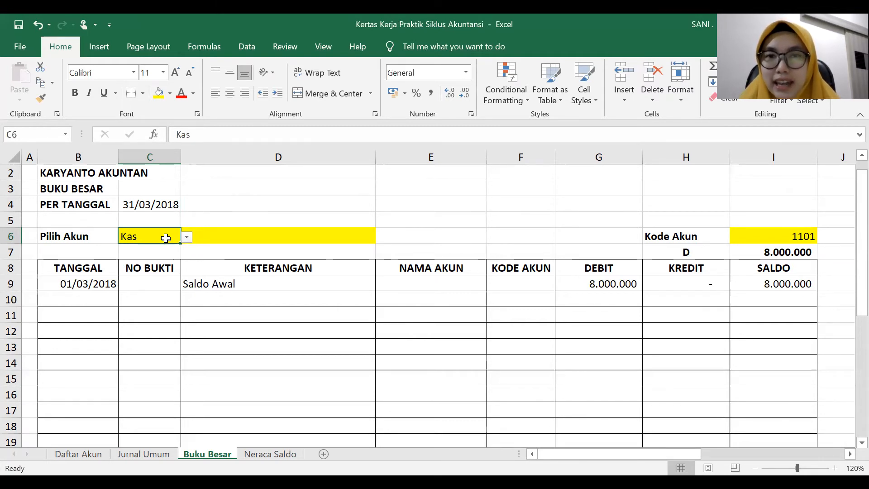
pyautogui.click(104, 300)
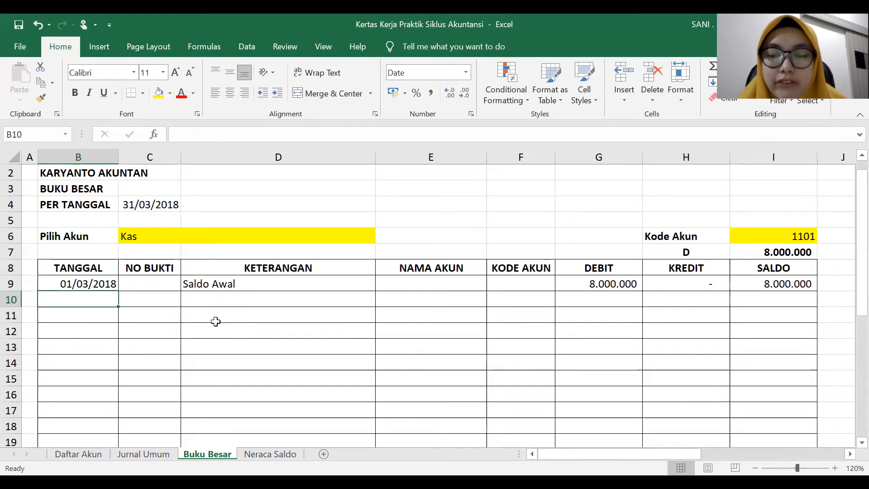
pyautogui.write('=')
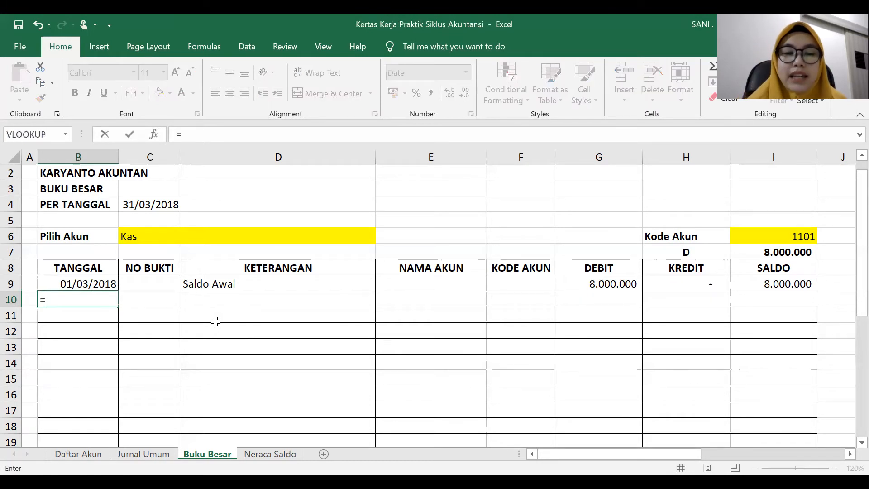
pyautogui.write('IF(')
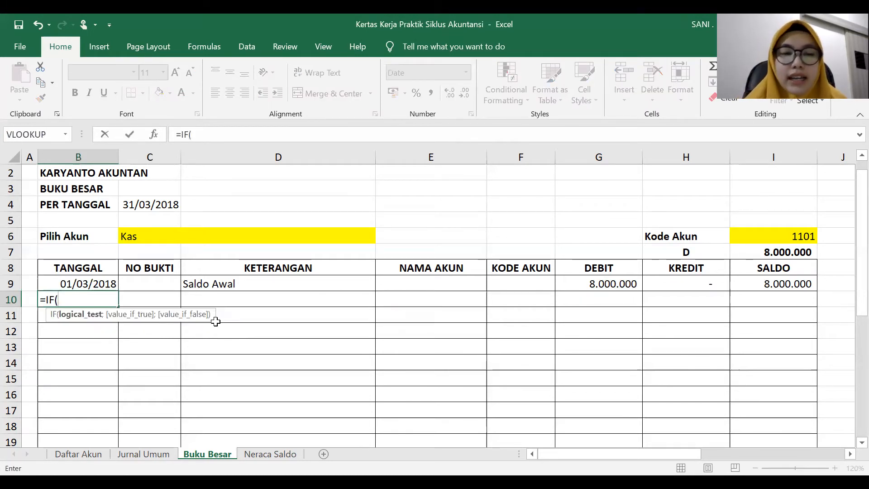
pyautogui.write('AND(')
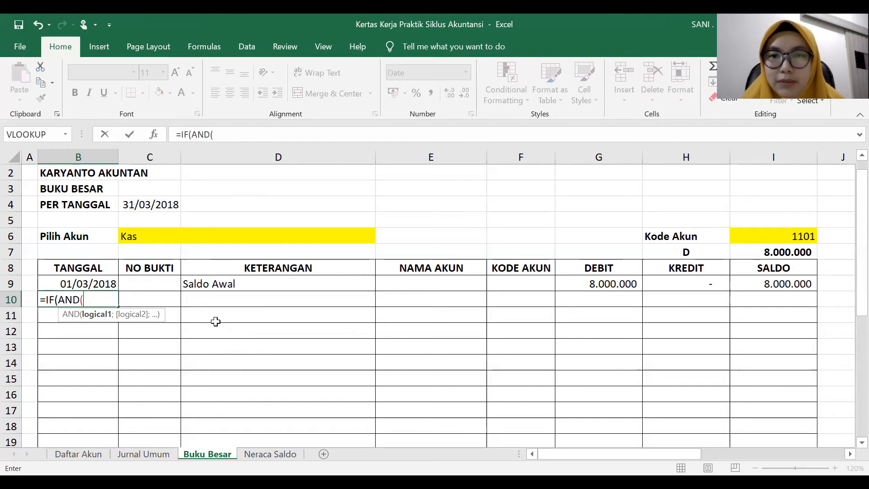
pyautogui.click(94, 282)
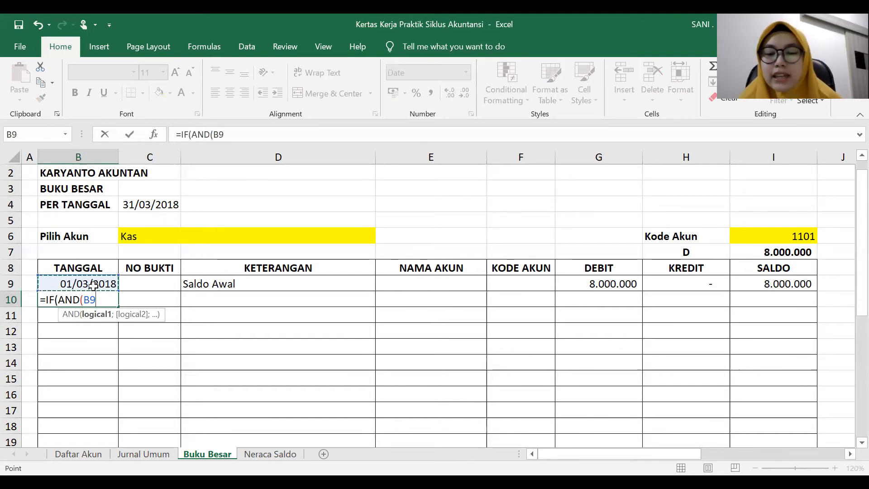
pyautogui.press('F4')
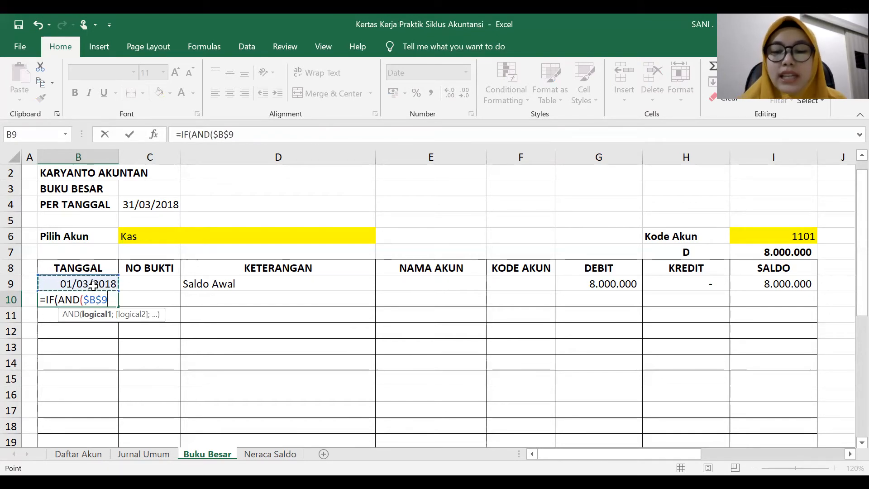
pyautogui.write('<=')
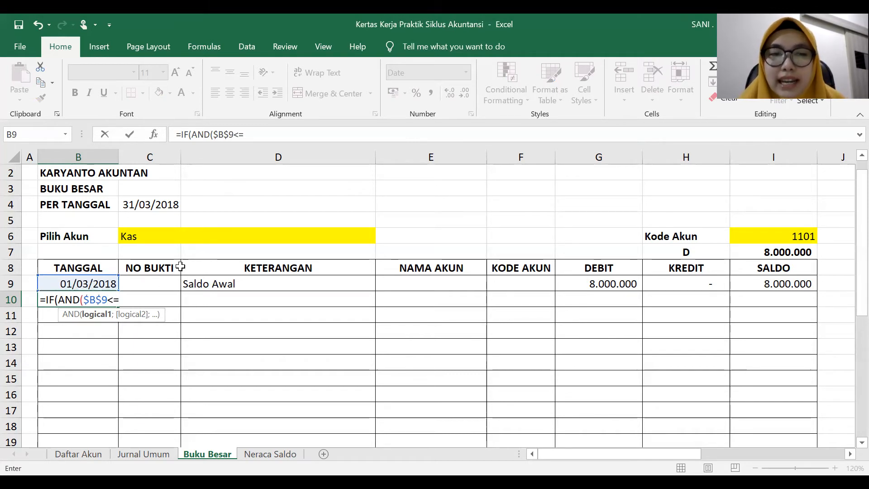
pyautogui.click(154, 204)
pyautogui.click(155, 204)
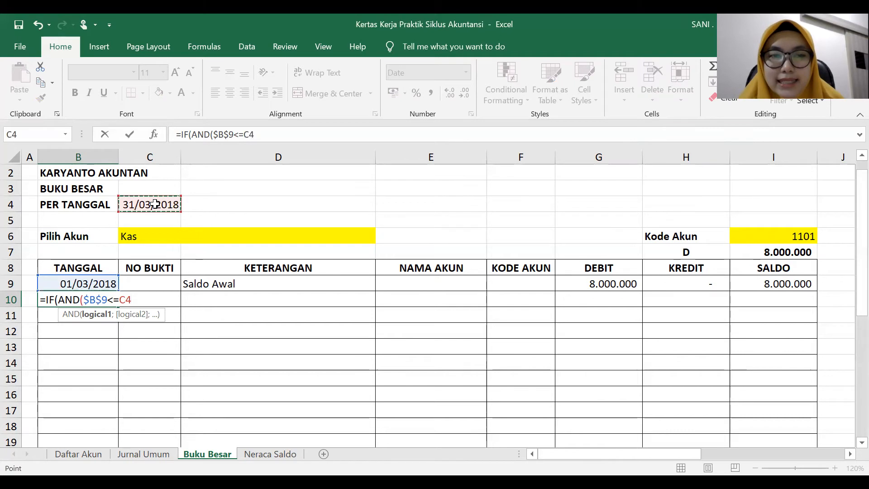
pyautogui.press('F4')
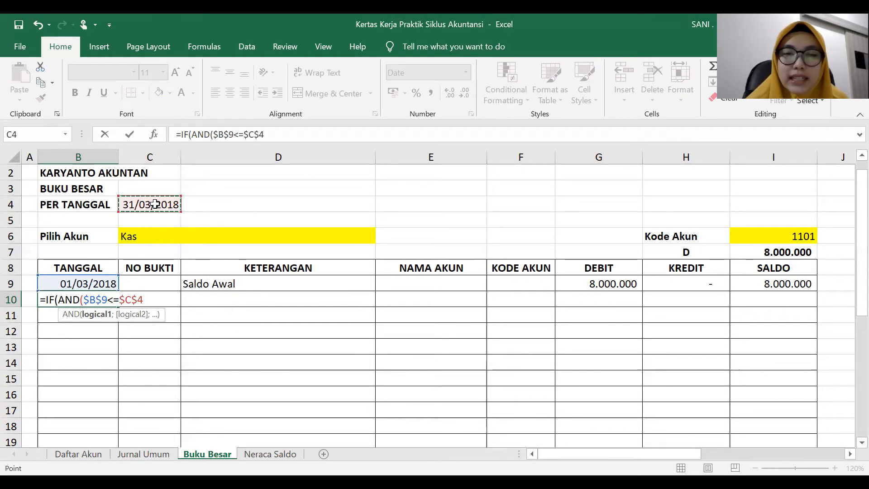
pyautogui.write(';')
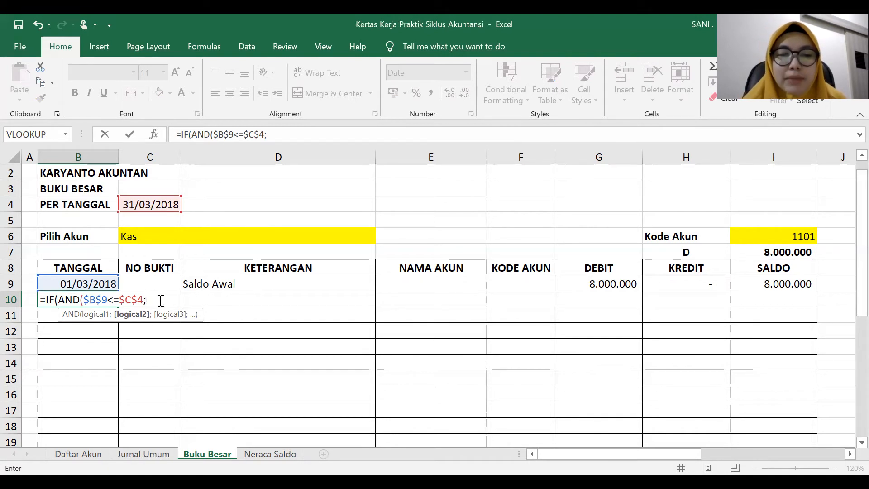
# - Add the second AND condition $C$6='Jurnal Umum'!E7 to the B10 formula and close the AND test
pyautogui.press('F2')
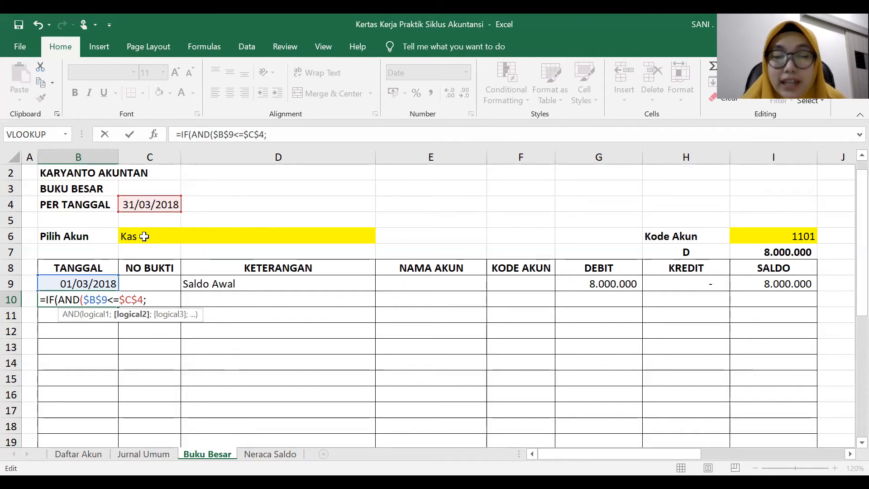
pyautogui.click(144, 237)
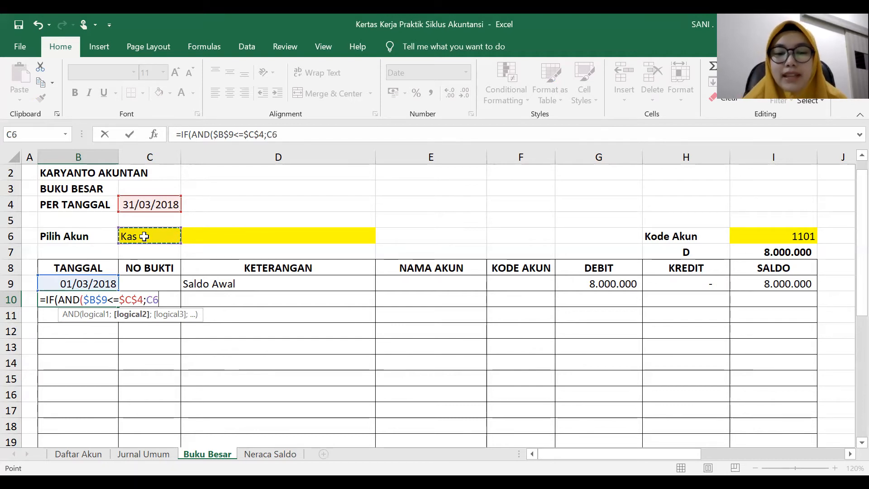
pyautogui.press('F4')
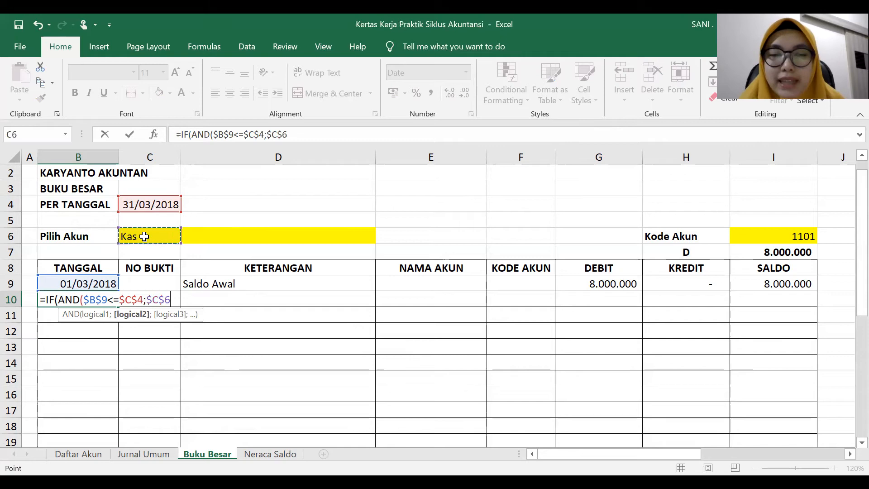
pyautogui.write('=')
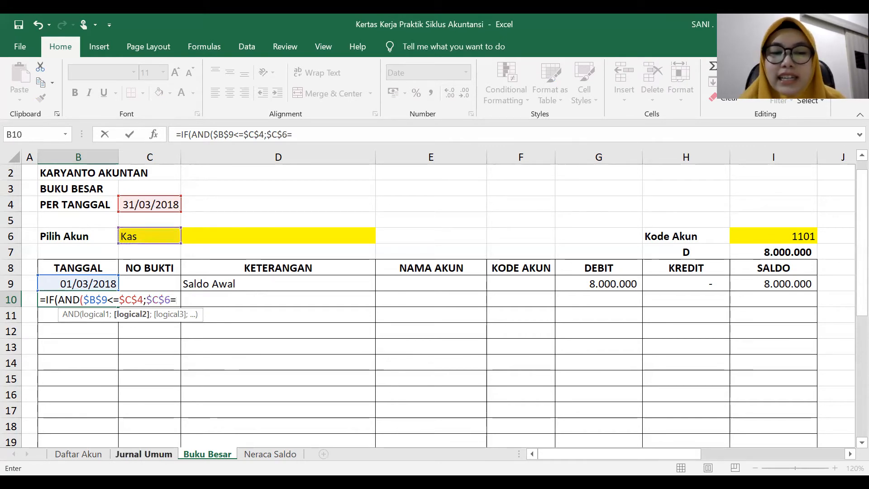
pyautogui.click(144, 454)
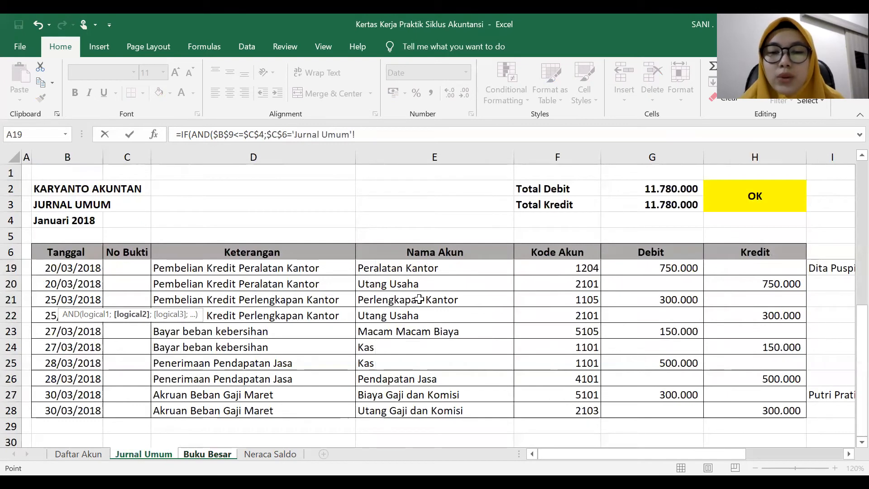
pyautogui.scroll(4, 416, 299)
pyautogui.click(433, 269)
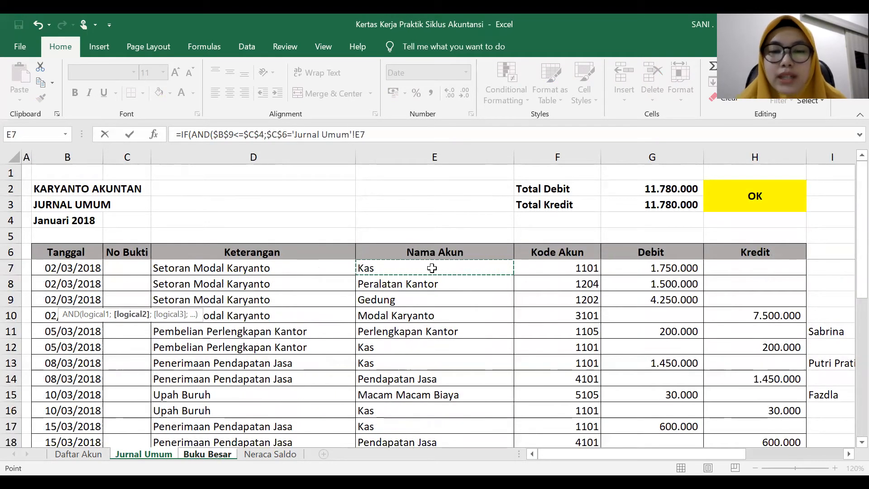
pyautogui.click(10, 268)
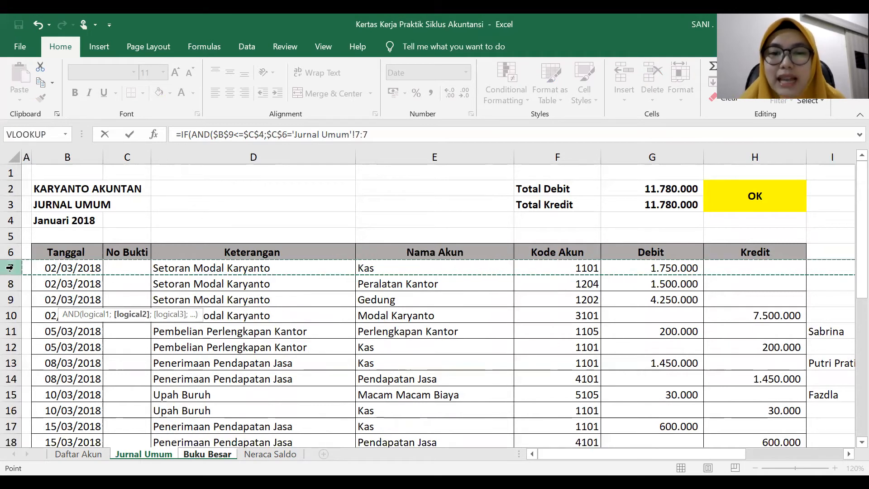
pyautogui.click(484, 269)
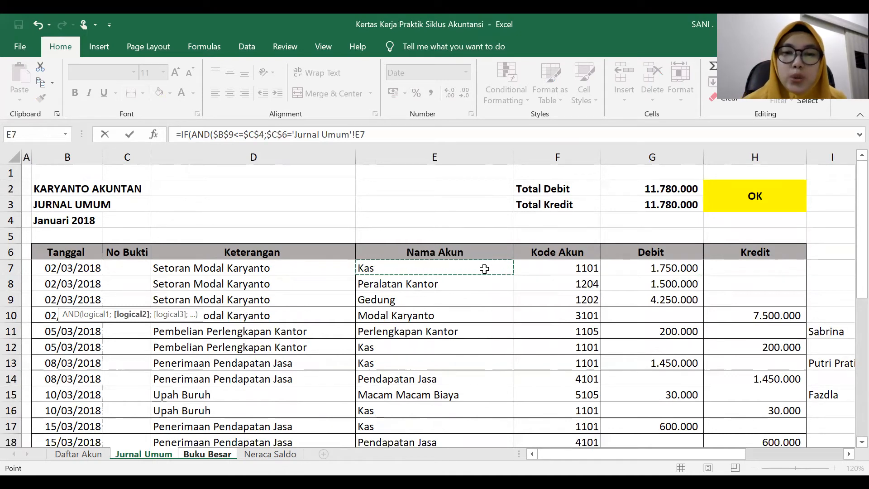
pyautogui.write(')')
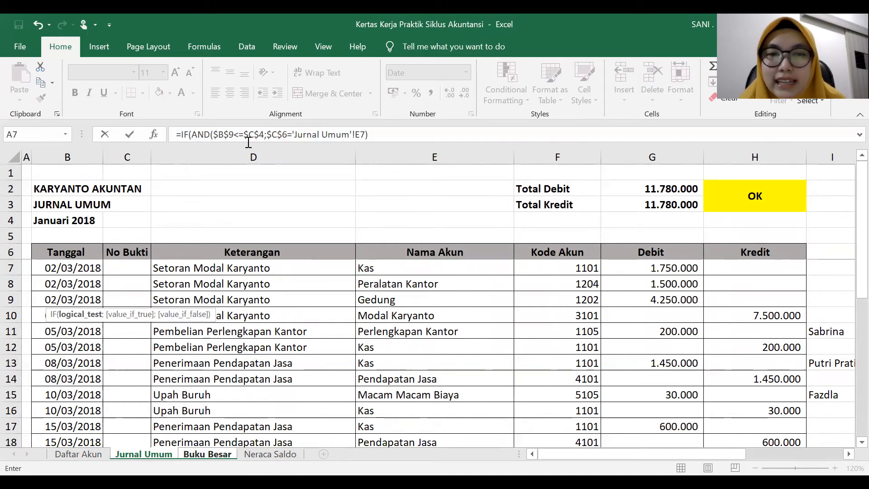
pyautogui.click(377, 135)
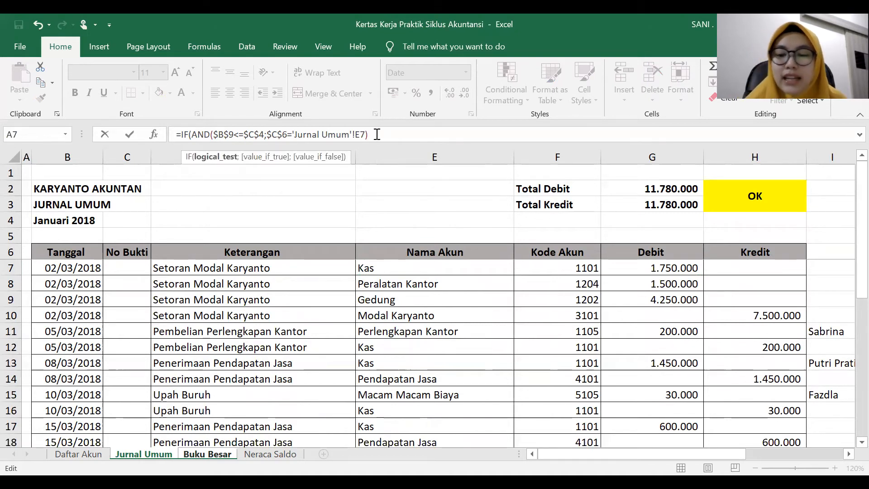
# - Complete the B10 formula so it returns 'Jurnal Umum'!B7 when the test is true and an empty string "" otherwise
pyautogui.write(';')
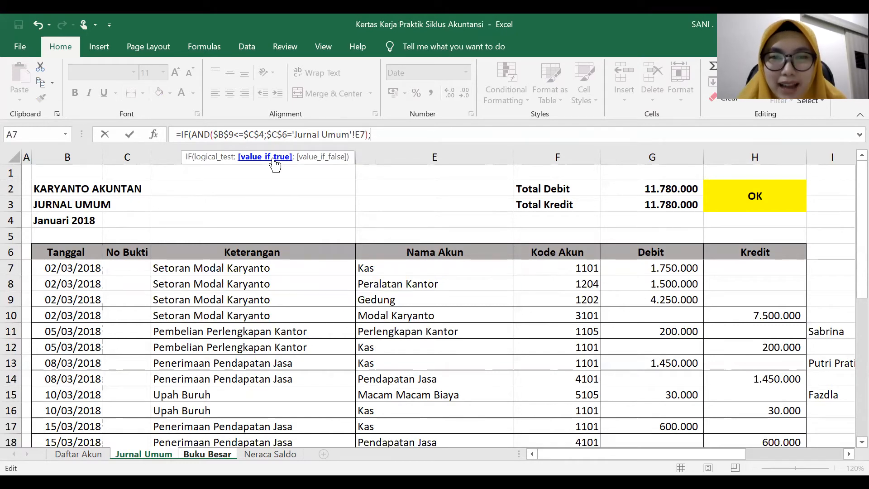
pyautogui.click(80, 268)
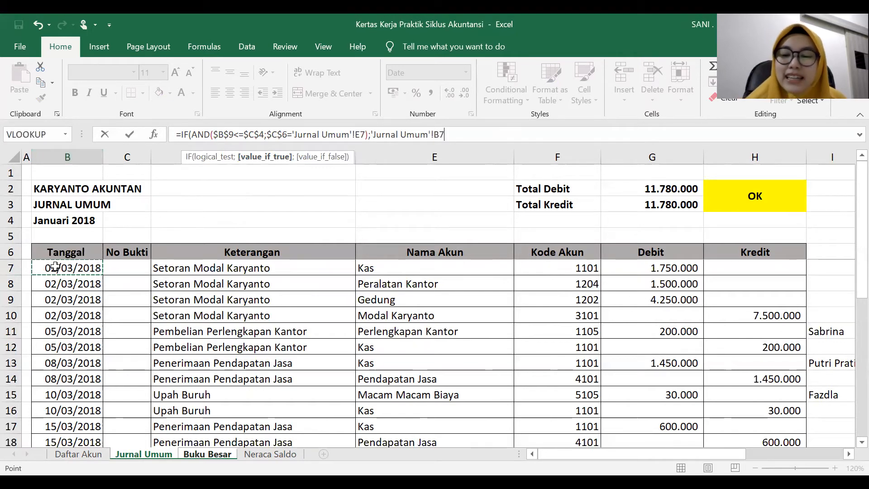
pyautogui.write(';')
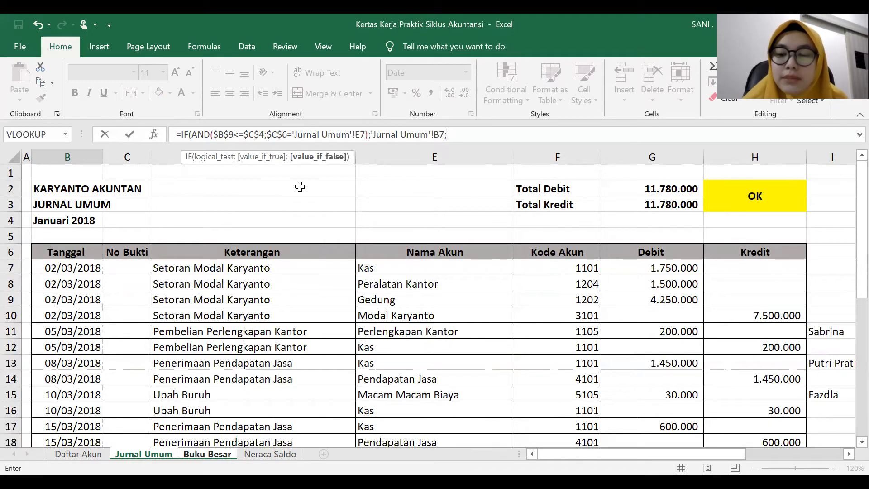
pyautogui.write('""')
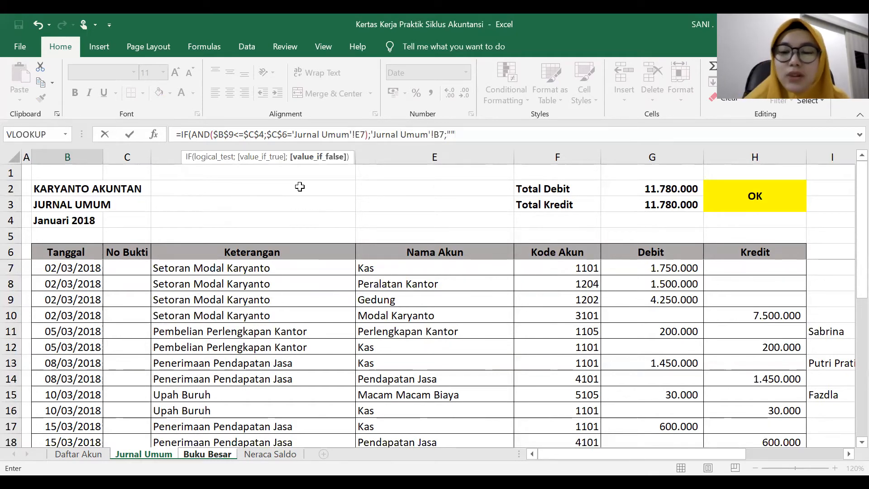
pyautogui.write(')')
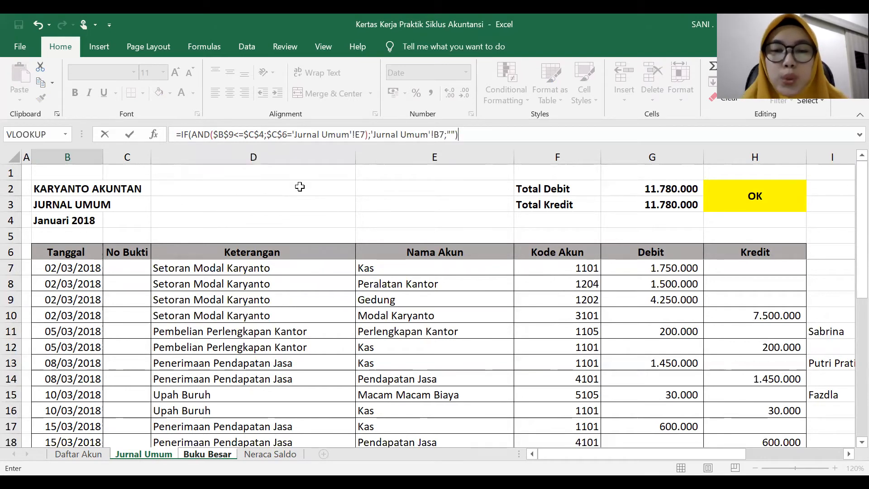
pyautogui.press('Return')
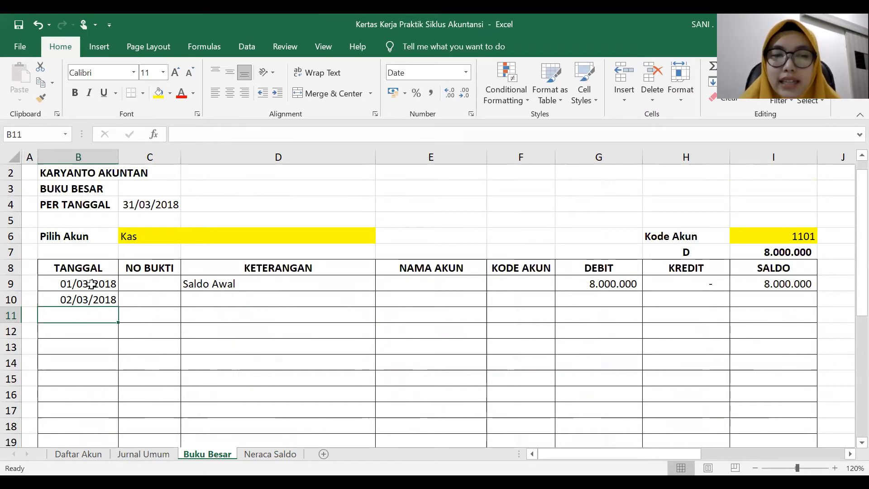
# - Check the B10 date against the dates in B9 and C4, the account in C6 and row 7 of Jurnal Umum
pyautogui.click(92, 284)
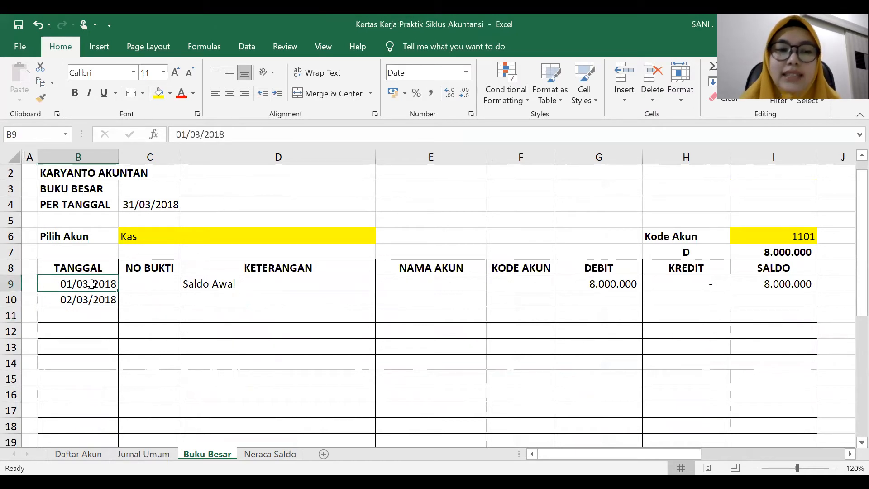
pyautogui.click(167, 202)
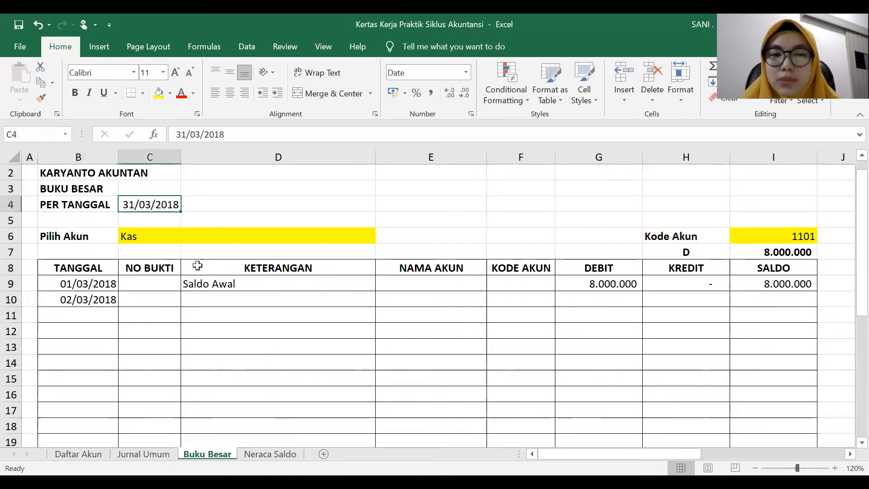
pyautogui.click(91, 300)
pyautogui.click(135, 232)
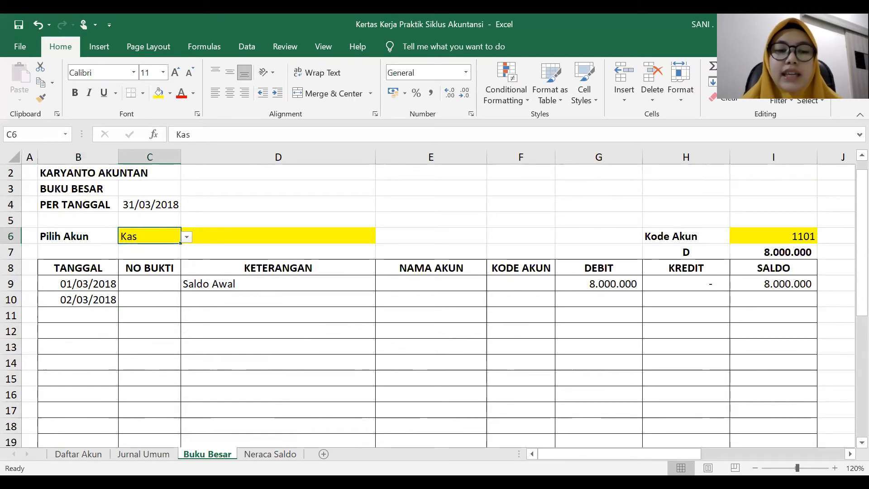
pyautogui.click(143, 454)
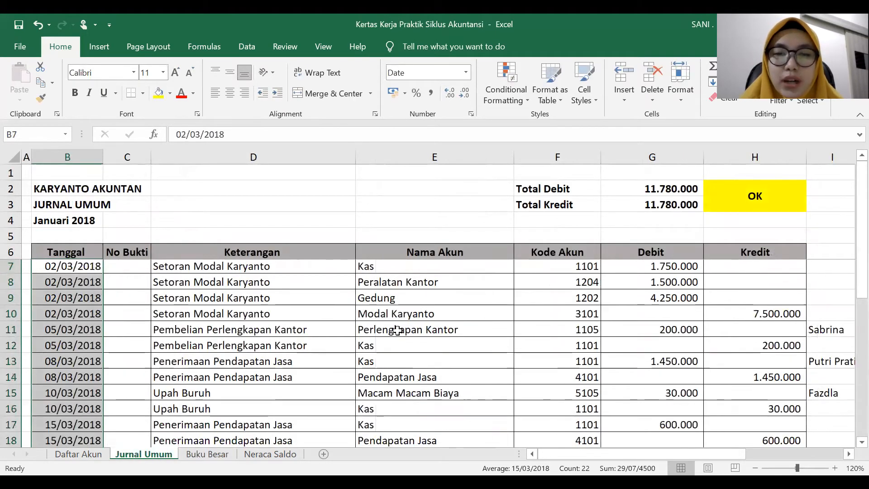
pyautogui.click(12, 266)
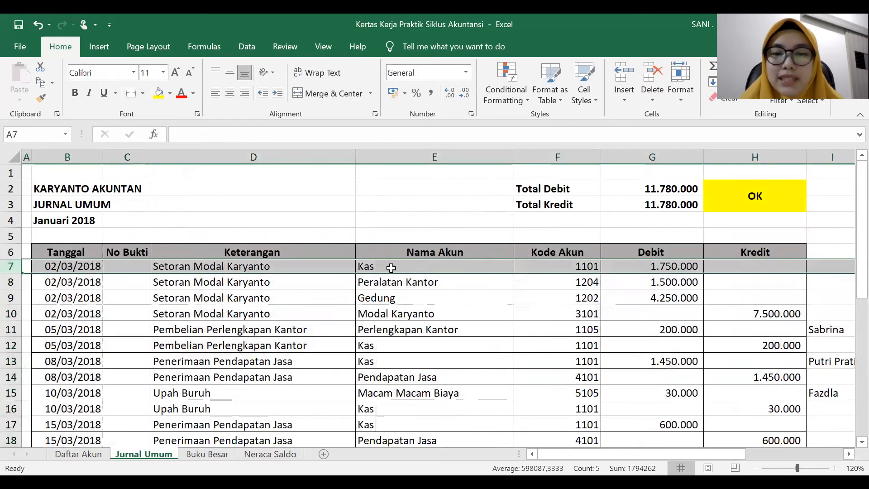
pyautogui.click(391, 268)
pyautogui.click(206, 454)
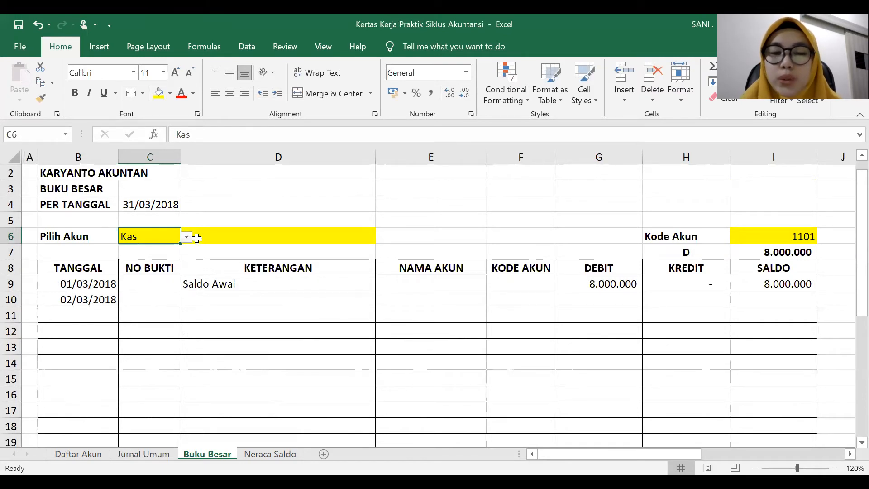
# - Test the B10 date formula by choosing Piutang Dagang as the account in C6
pyautogui.click(186, 236)
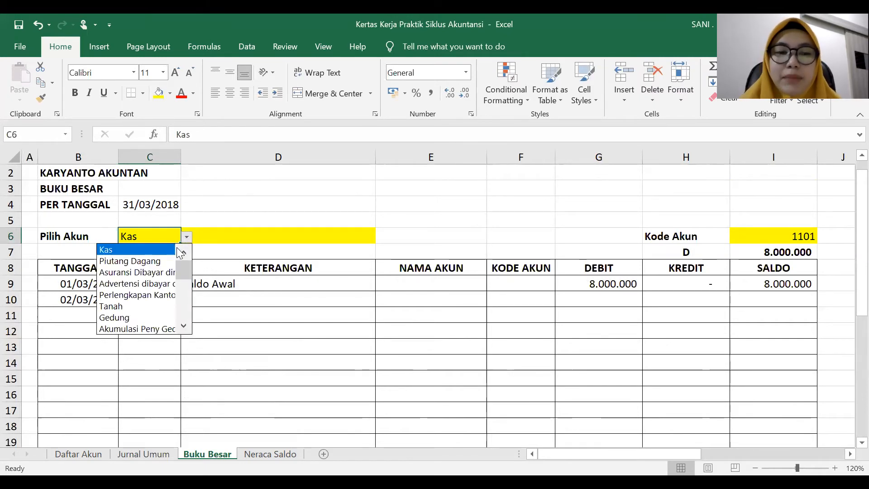
pyautogui.click(155, 257)
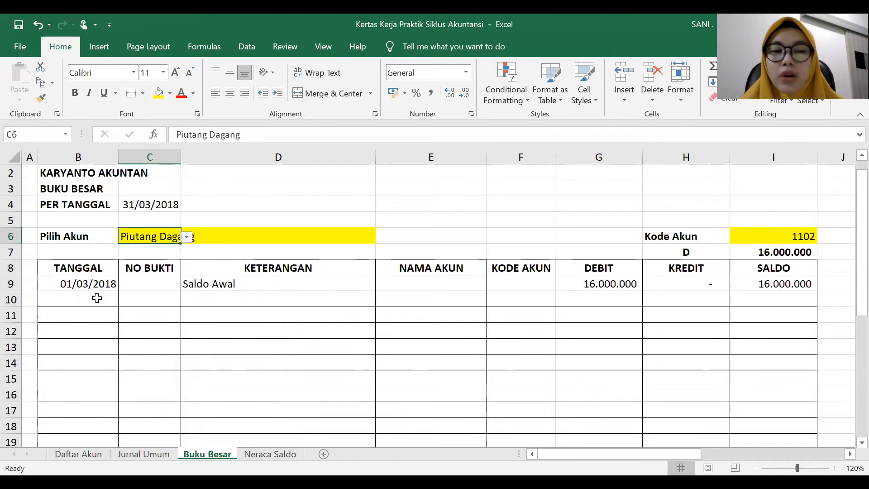
# - Recheck the B10 date formula and switch the account in C6 to Kas
pyautogui.click(95, 298)
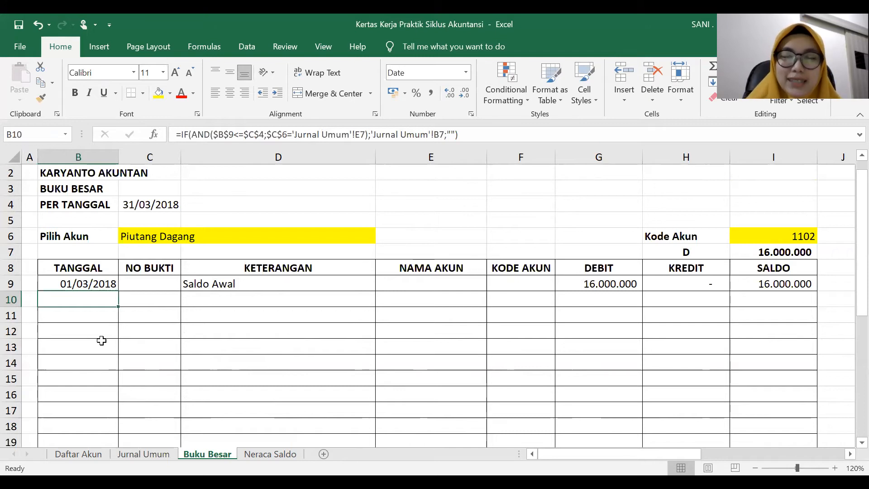
pyautogui.click(156, 233)
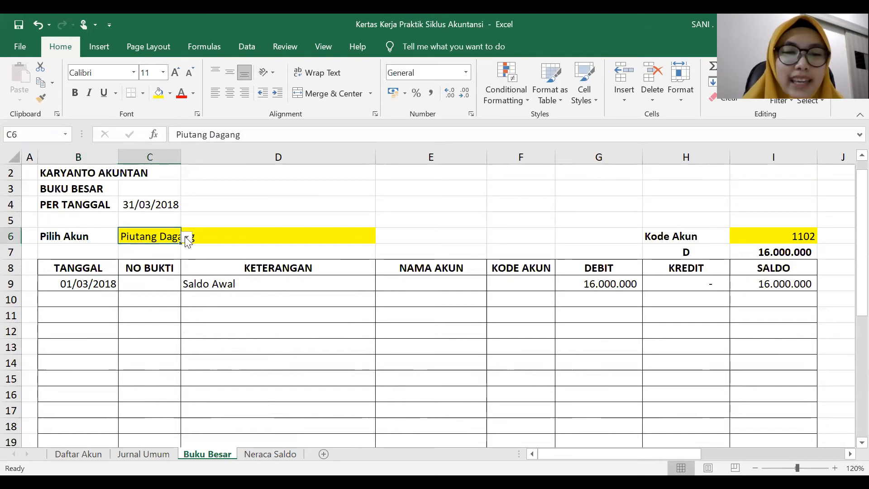
pyautogui.click(187, 238)
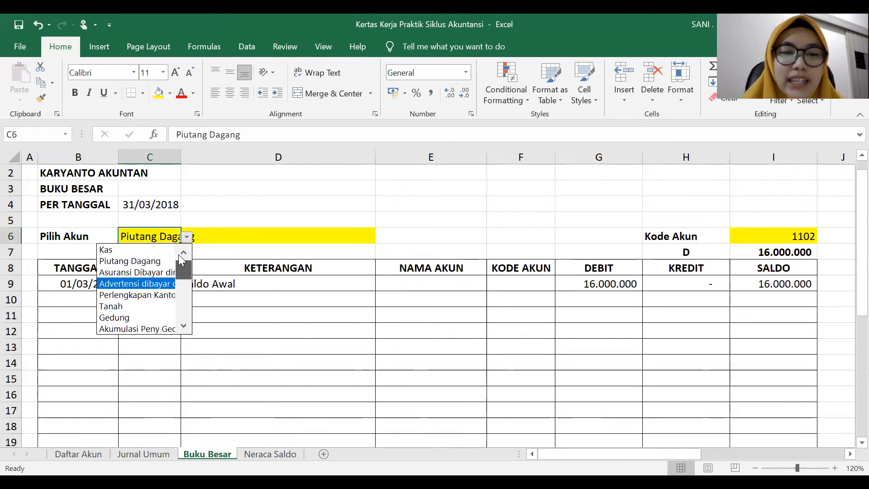
pyautogui.click(146, 249)
# - Start an IF formula in C10 that tests B10="" and returns an empty string "" when true
pyautogui.click(156, 299)
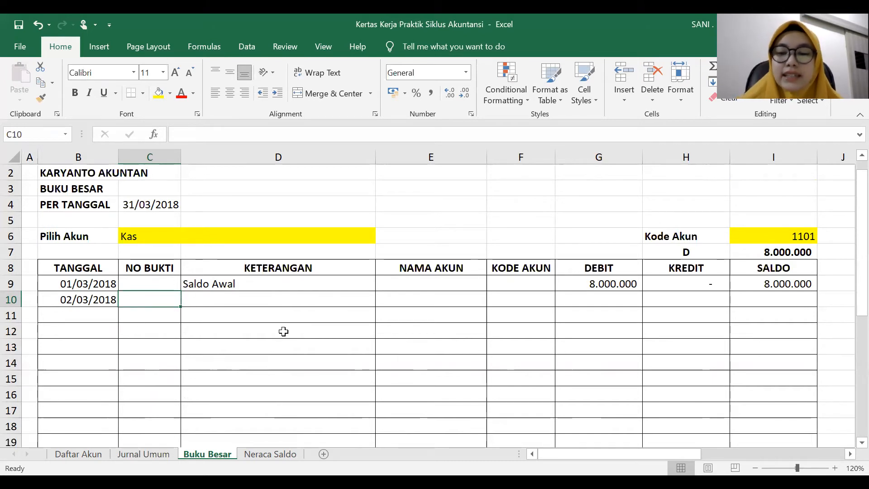
pyautogui.write('=')
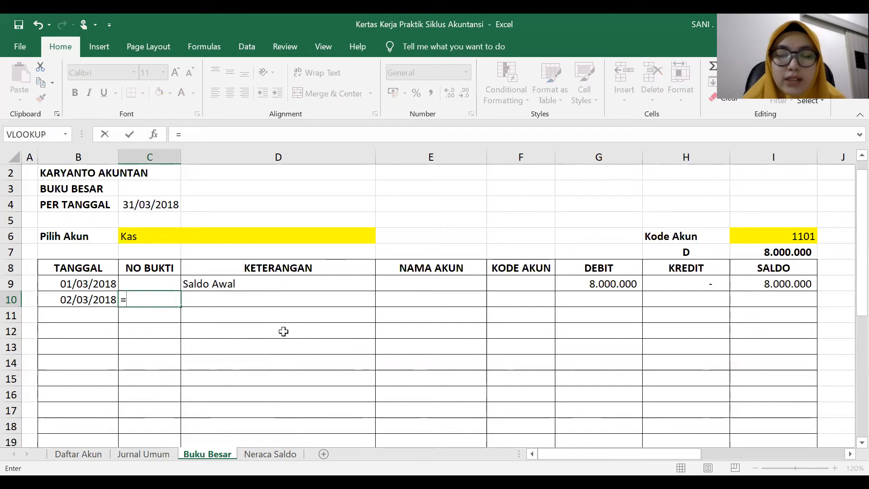
pyautogui.write('IF(')
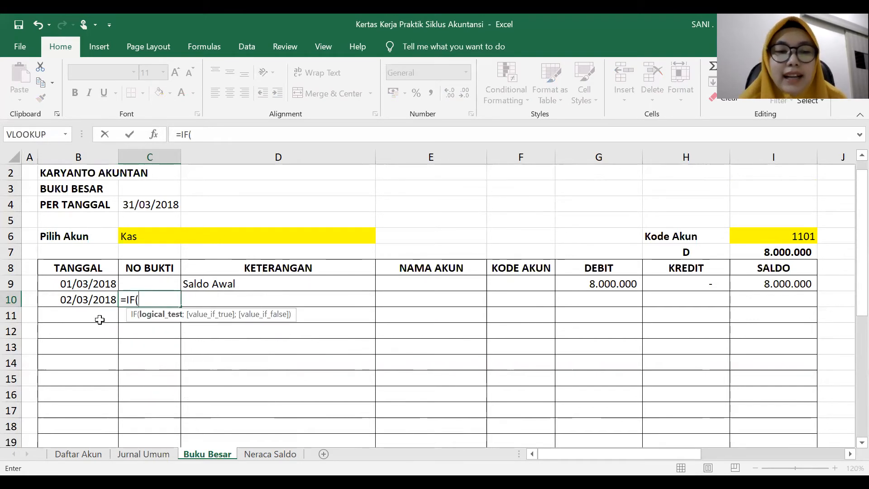
pyautogui.click(92, 300)
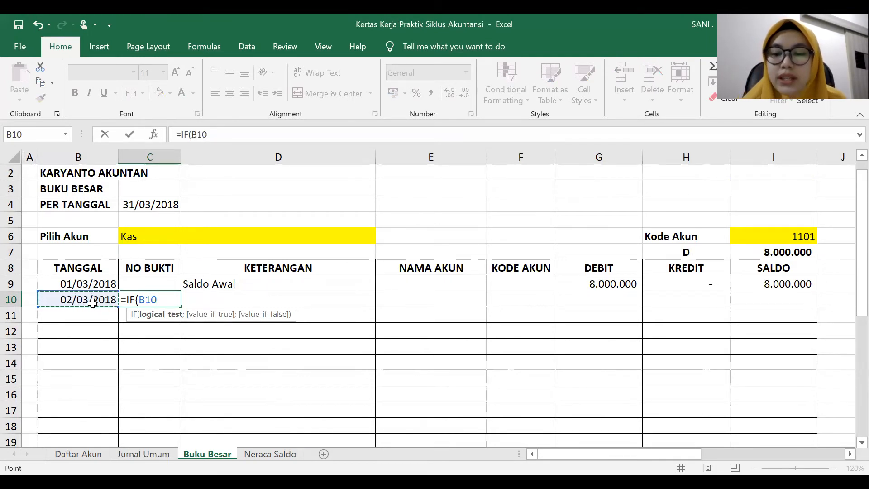
pyautogui.write('=')
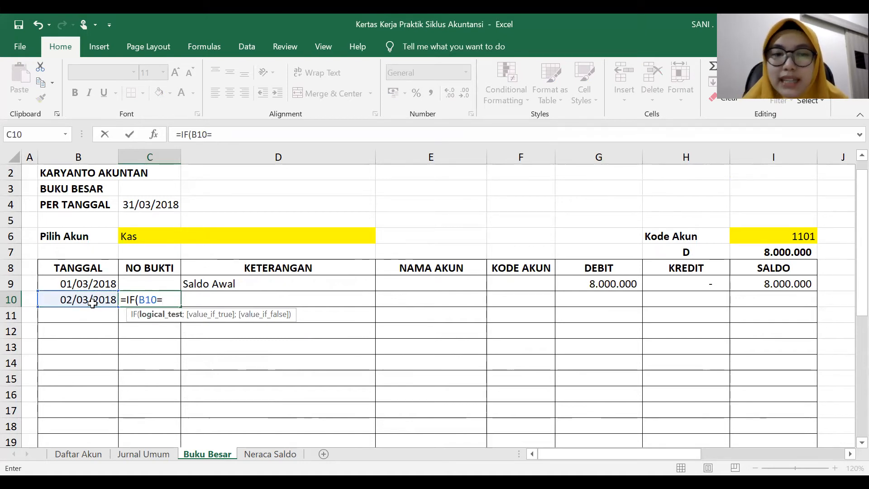
pyautogui.write('""')
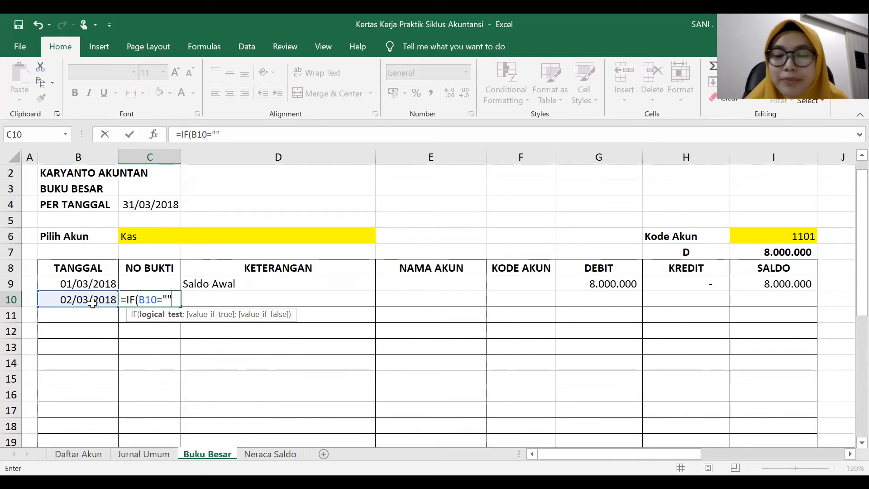
pyautogui.write(';')
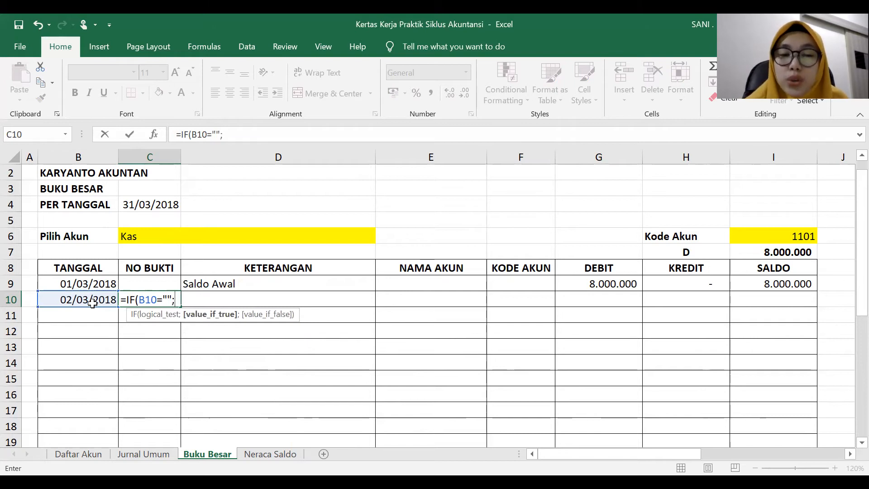
pyautogui.write('""')
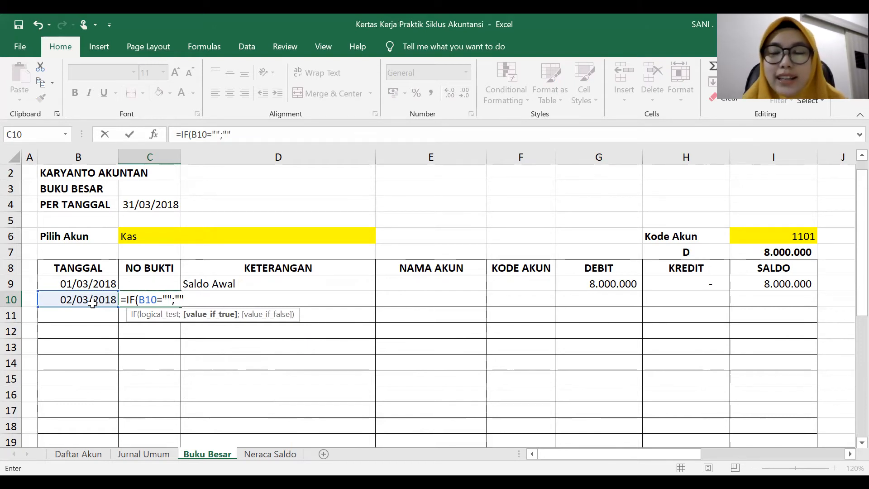
pyautogui.write(';')
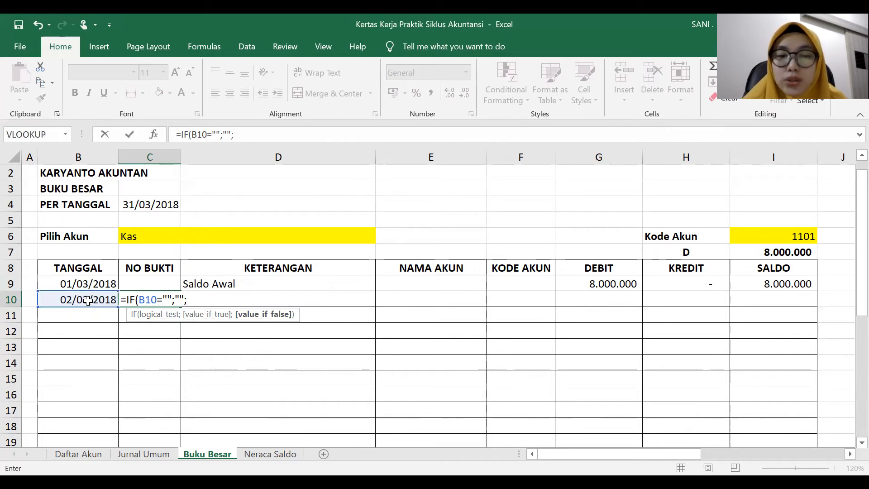
# - Complete the C10 formula with 'Jurnal Umum'!C7 as the value if false and enter it
pyautogui.click(200, 301)
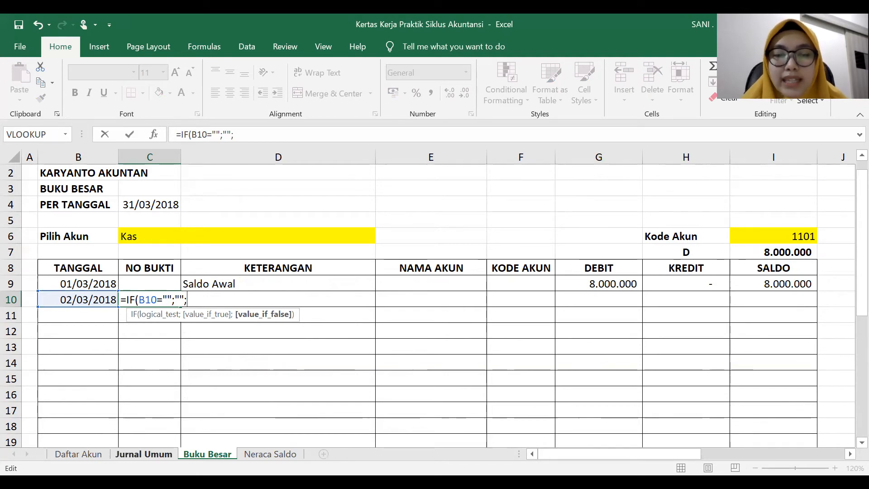
pyautogui.click(144, 453)
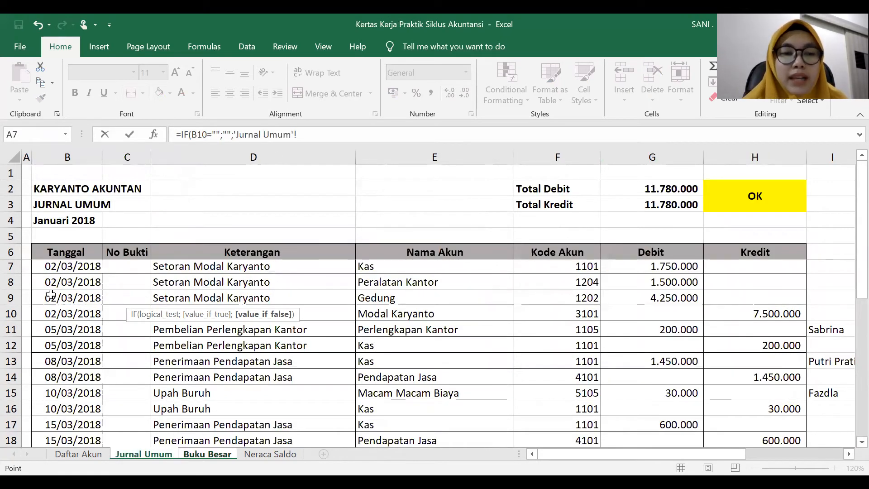
pyautogui.click(11, 266)
pyautogui.click(135, 266)
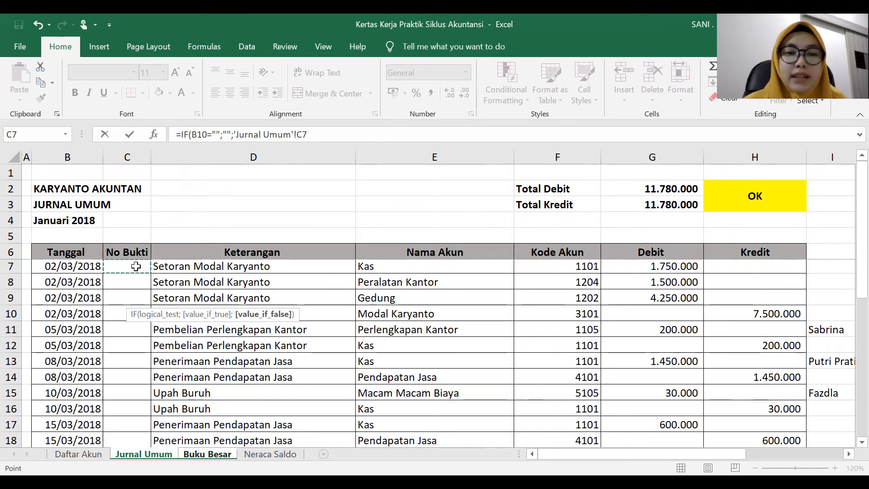
pyautogui.write(')')
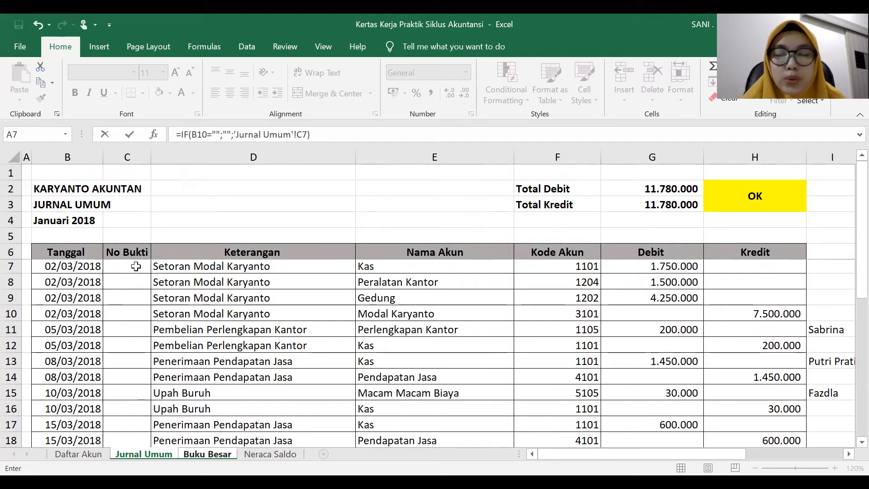
pyautogui.press('Return')
# - Compare the C10 result with the No Bukti column in Jurnal Umum and review the cells D10 to H10 in Buku Besar
pyautogui.click(171, 300)
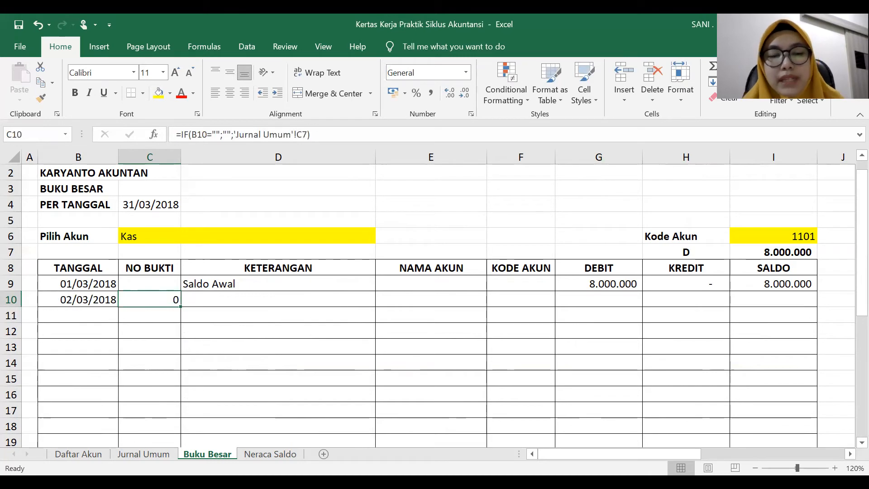
pyautogui.click(143, 453)
pyautogui.click(126, 278)
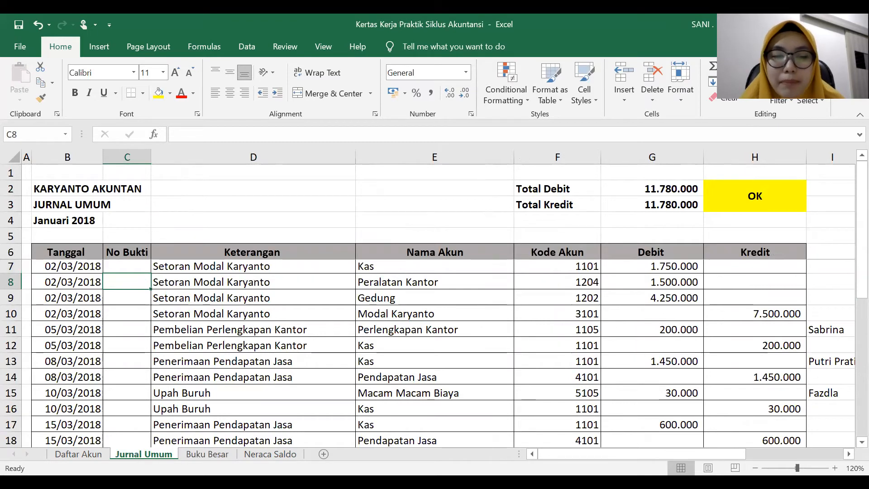
pyautogui.click(207, 454)
pyautogui.click(225, 299)
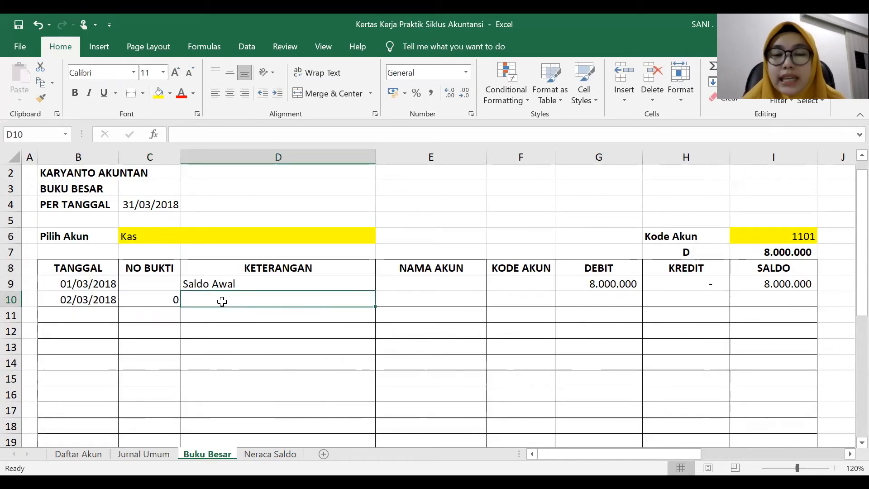
pyautogui.click(460, 298)
pyautogui.click(527, 299)
pyautogui.click(623, 302)
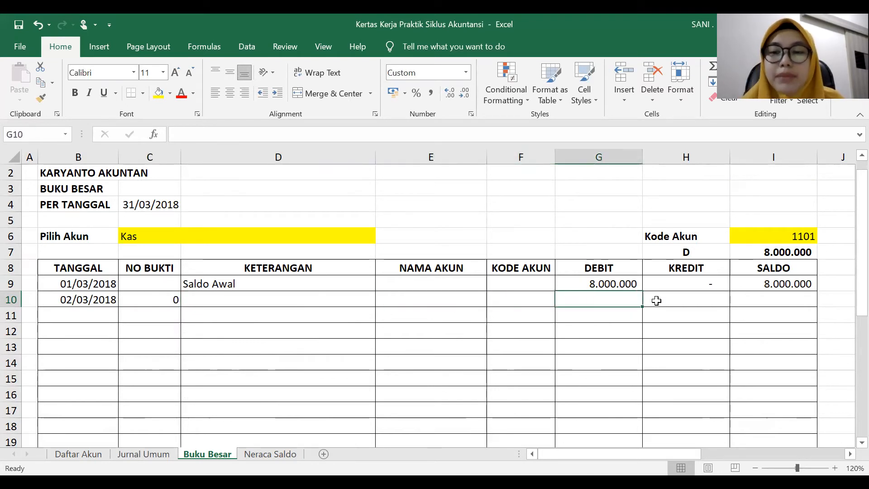
pyautogui.click(696, 303)
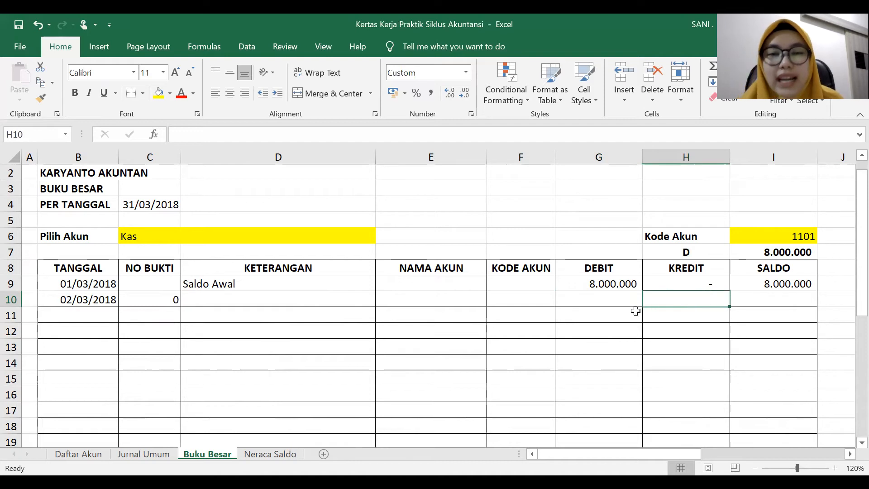
# - Start an IF formula in D10 that tests B10="" and returns an empty string "" when true
pyautogui.click(208, 298)
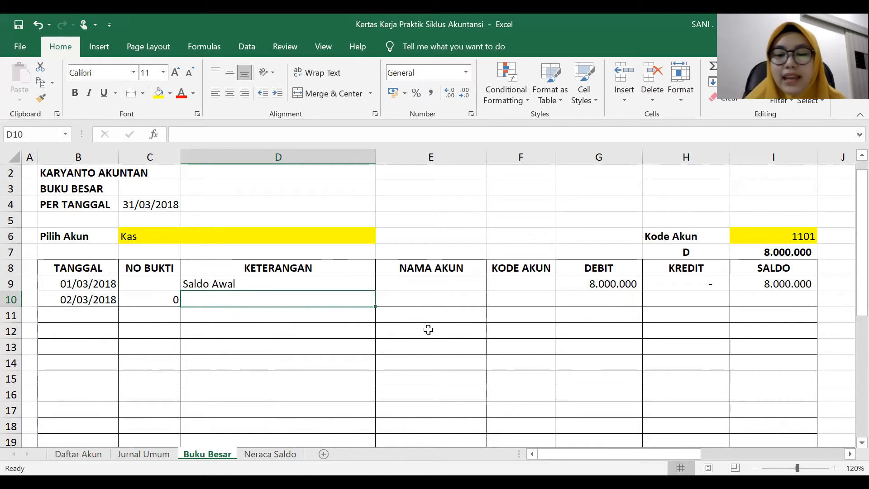
pyautogui.write('=if')
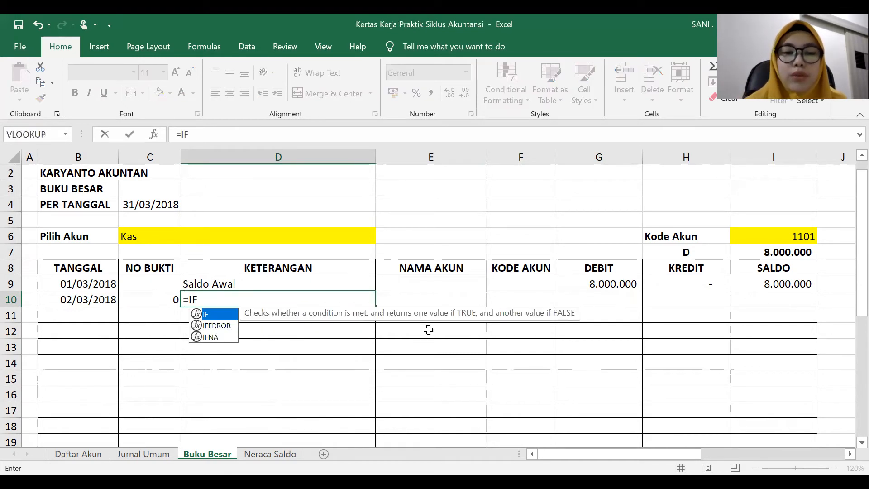
pyautogui.press('Tab')
pyautogui.click(84, 301)
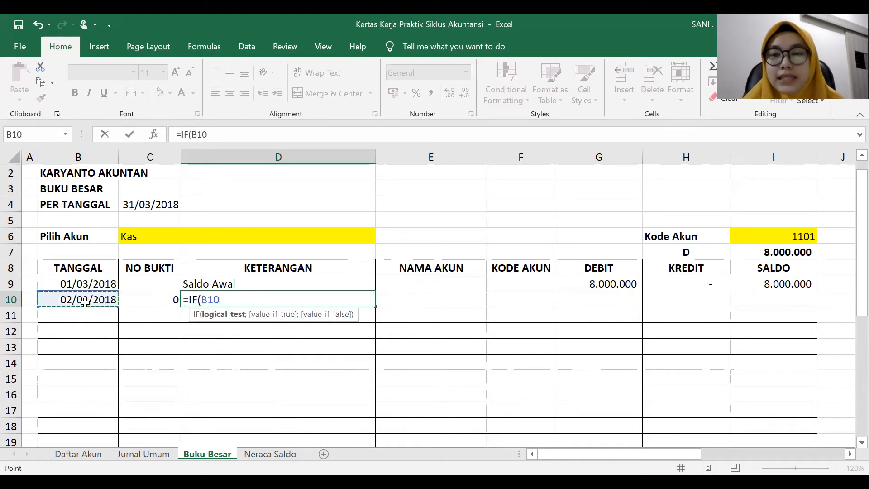
pyautogui.write('=')
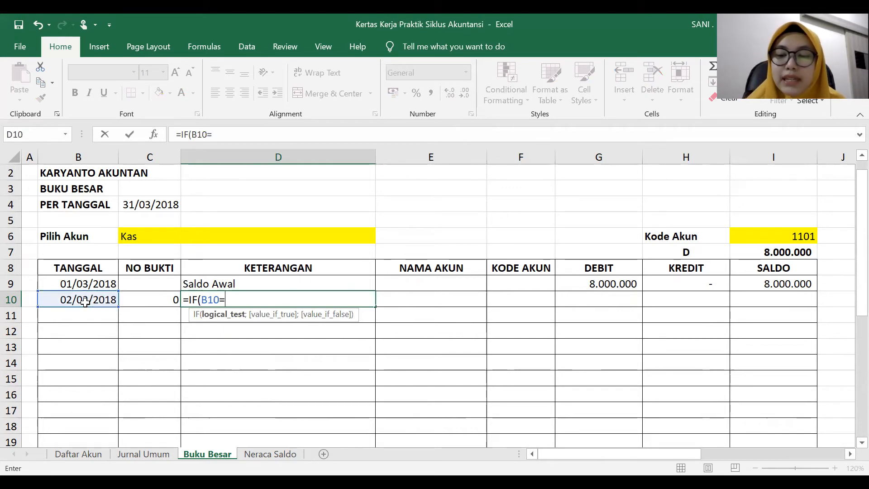
pyautogui.write('""')
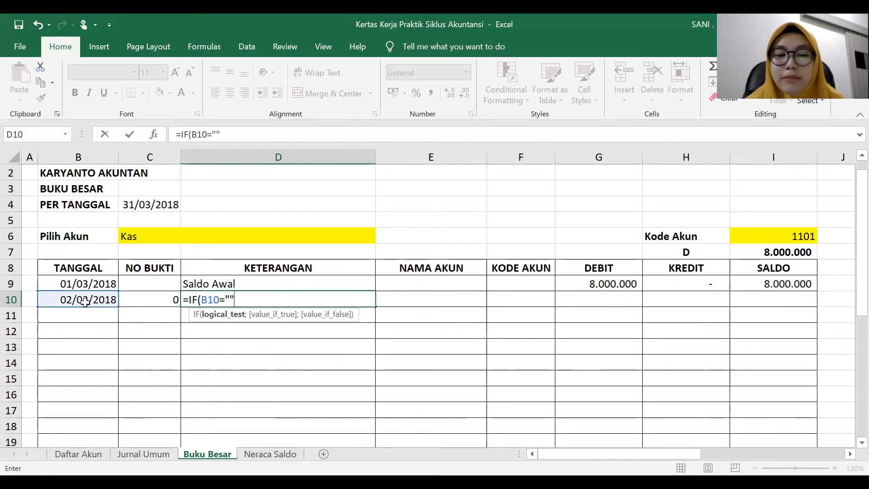
pyautogui.write(';""')
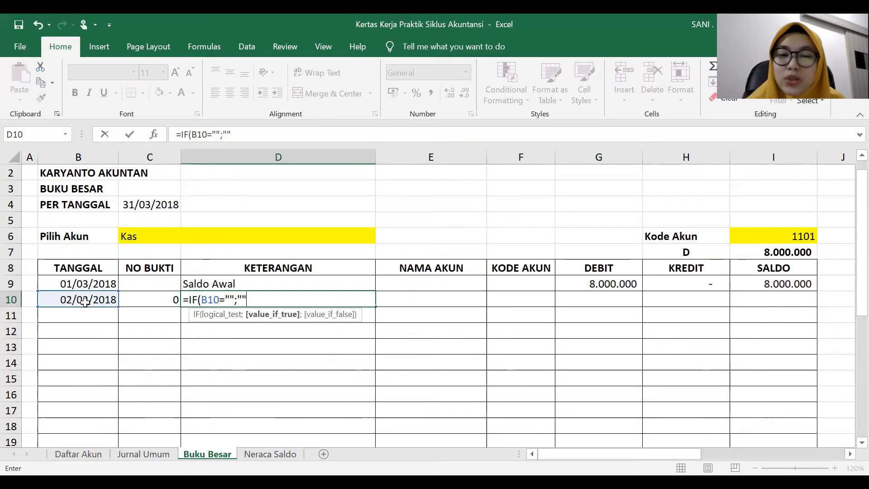
pyautogui.write(';')
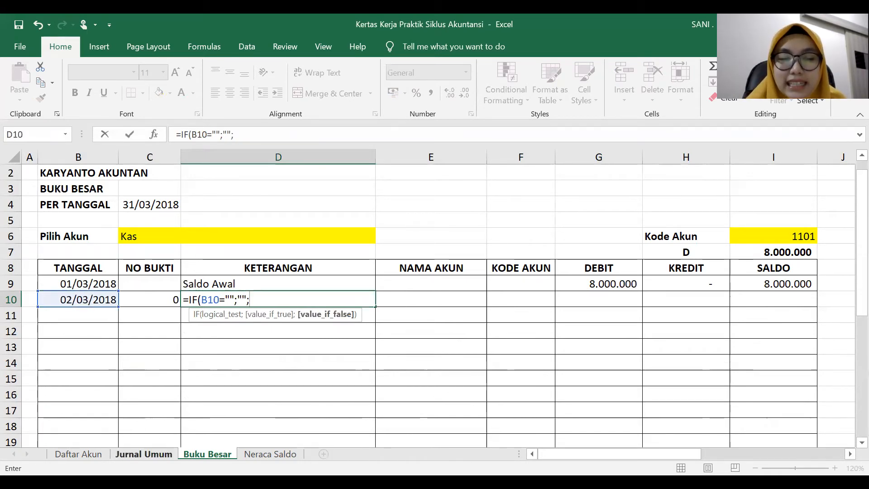
# - Complete the D10 formula with 'Jurnal Umum'!D7 as the value if false and enter it
pyautogui.click(143, 454)
pyautogui.click(92, 268)
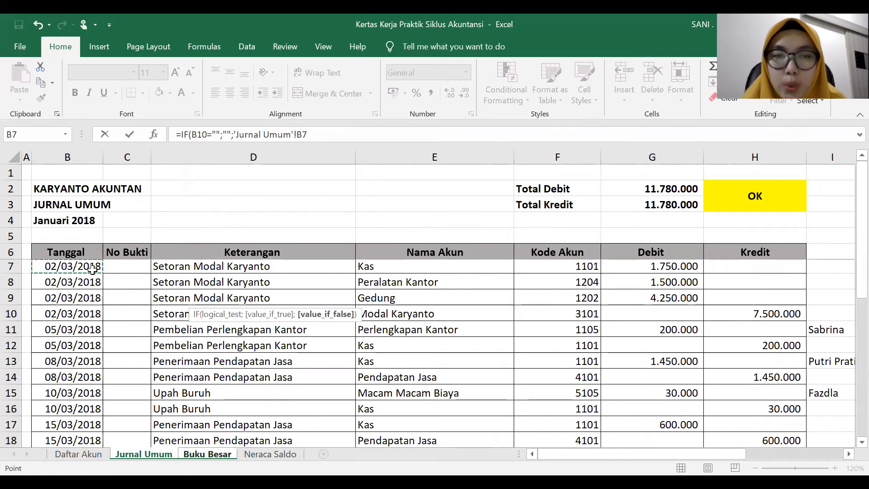
pyautogui.click(259, 265)
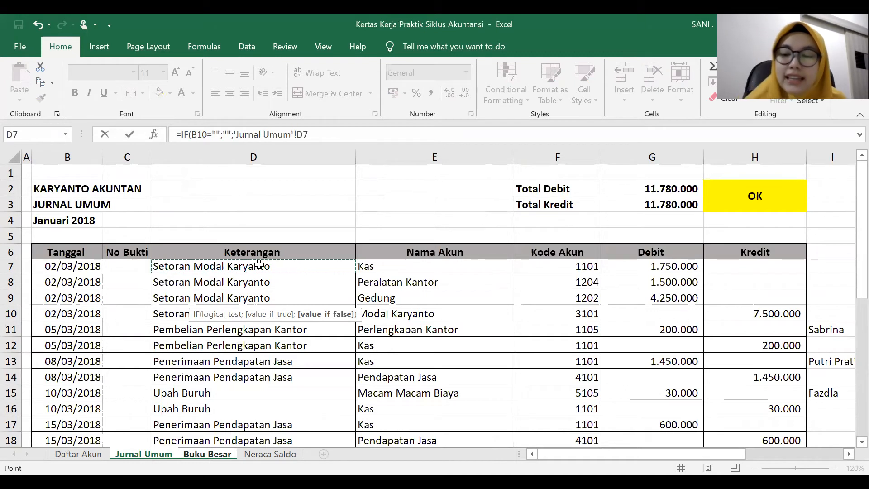
pyautogui.write(')')
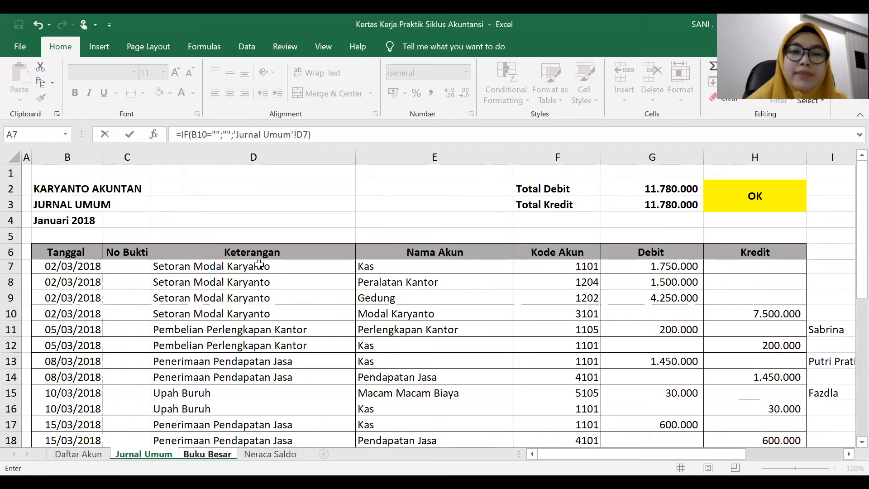
pyautogui.press('Return')
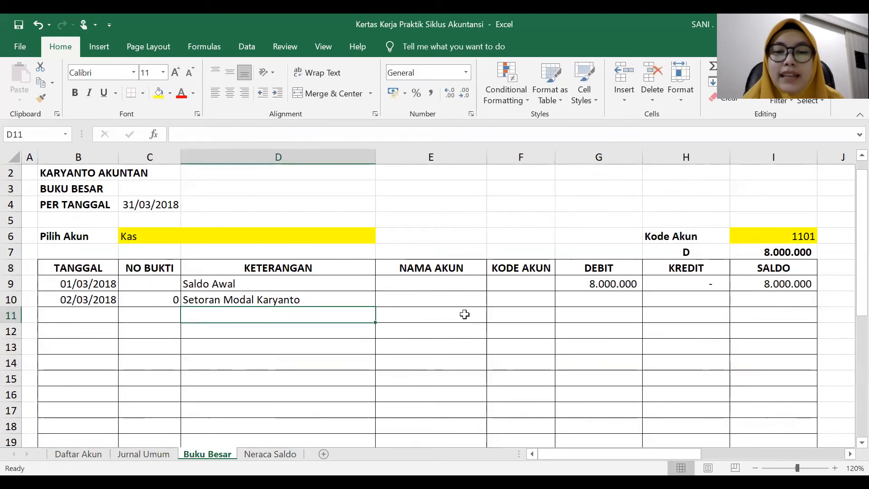
# - Start an IF formula in E10 that tests B10="" and returns an empty string "" when true
pyautogui.click(437, 296)
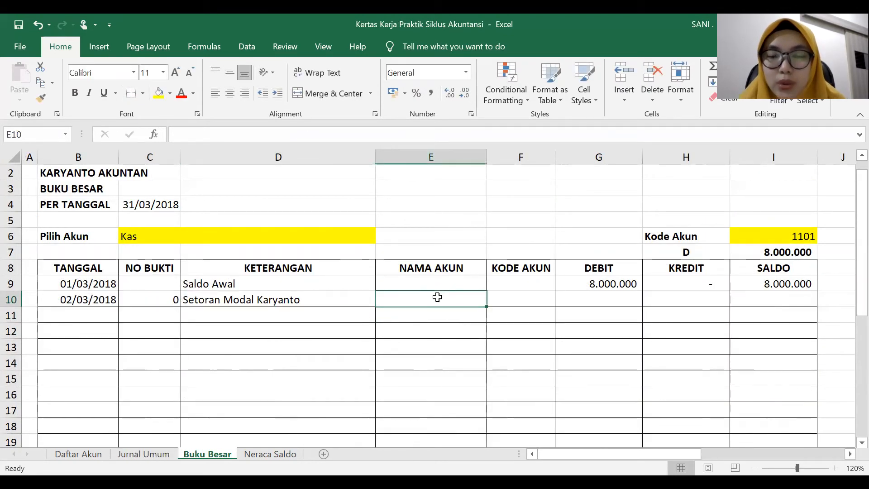
pyautogui.write('=')
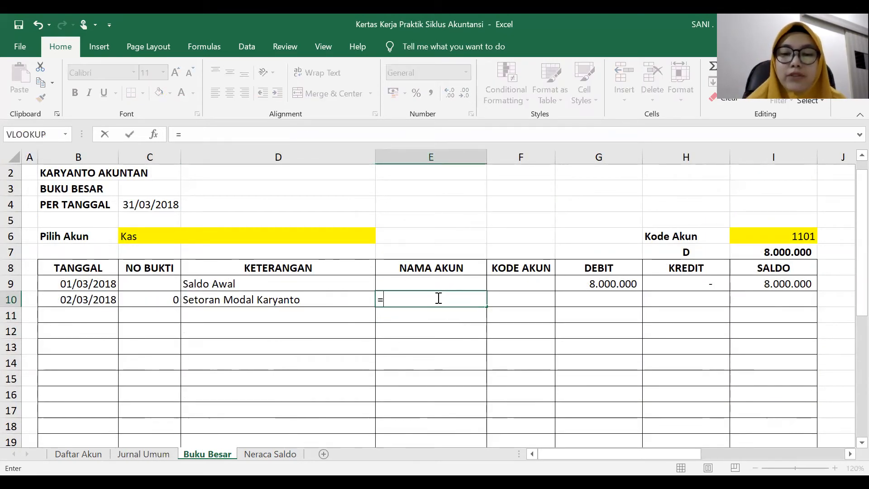
pyautogui.write('IF(')
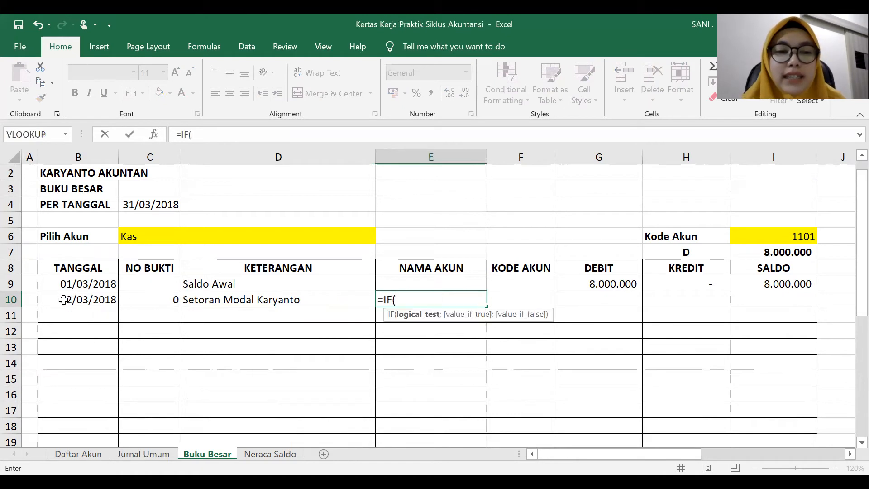
pyautogui.click(86, 299)
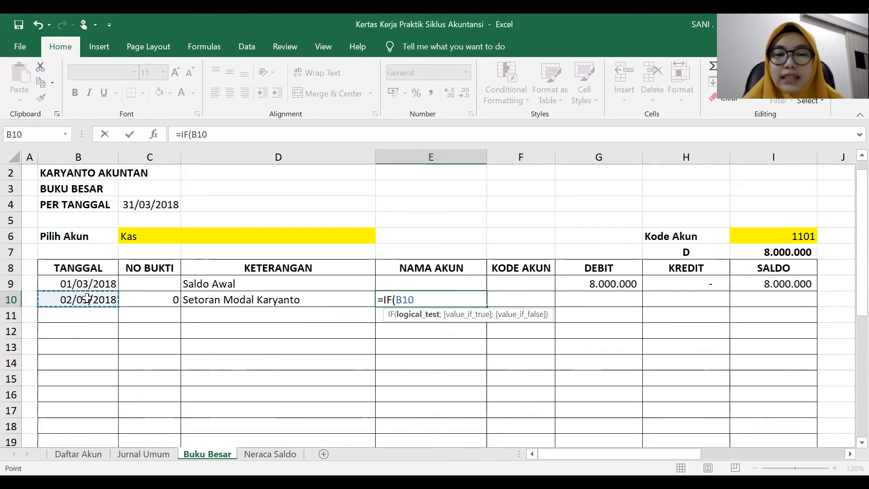
pyautogui.write('=')
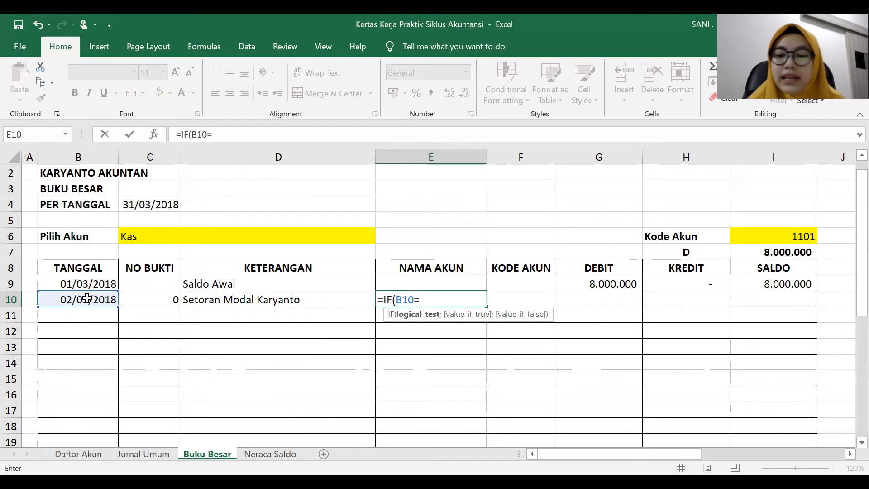
pyautogui.write('""')
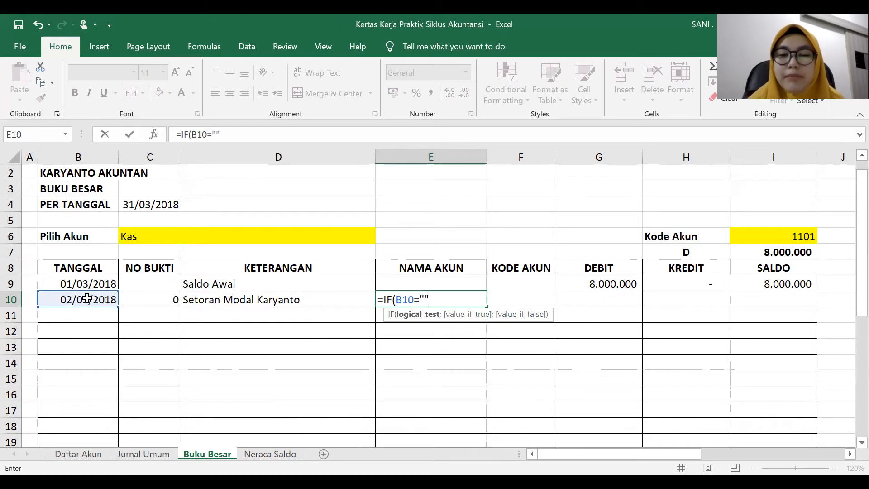
pyautogui.write(';""')
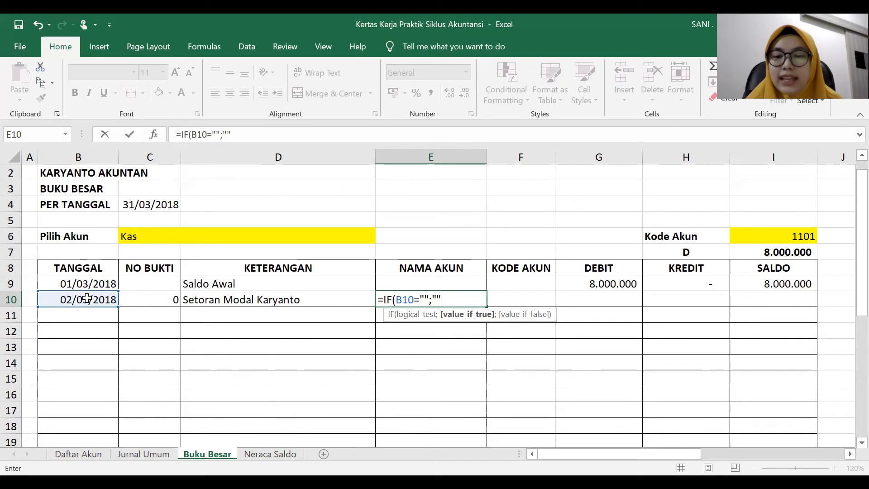
# - Complete the E10 formula with 'Jurnal Umum'!E7 as the value if false and enter it
pyautogui.write(';')
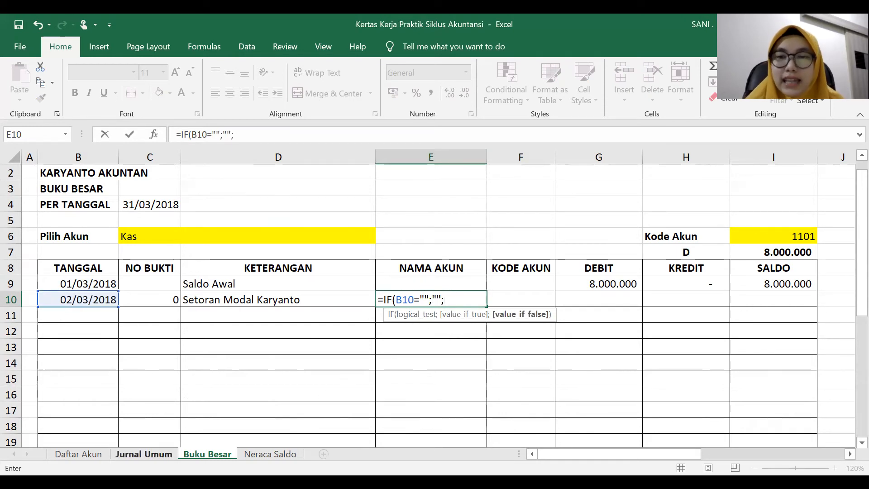
pyautogui.click(143, 453)
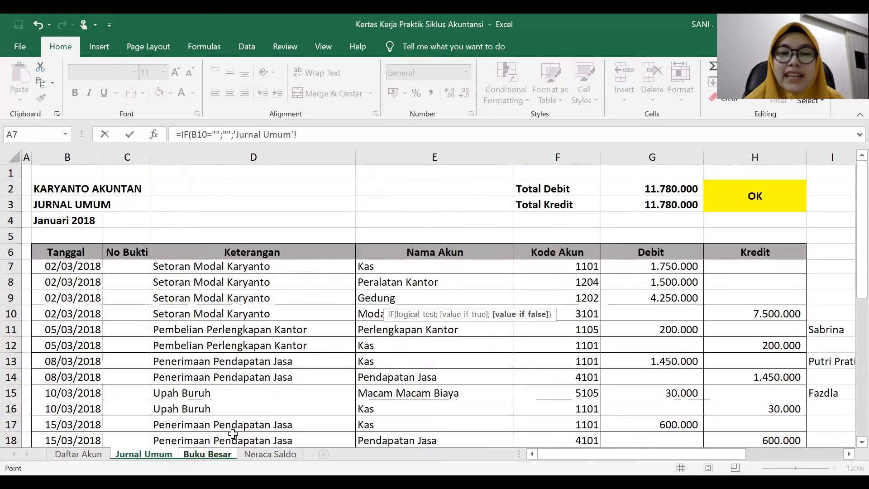
pyautogui.click(381, 267)
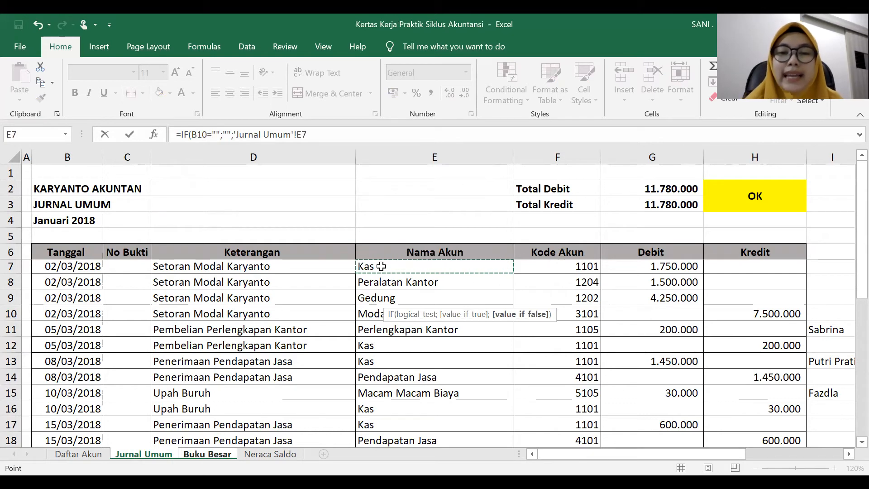
pyautogui.write(')')
pyautogui.press('Return')
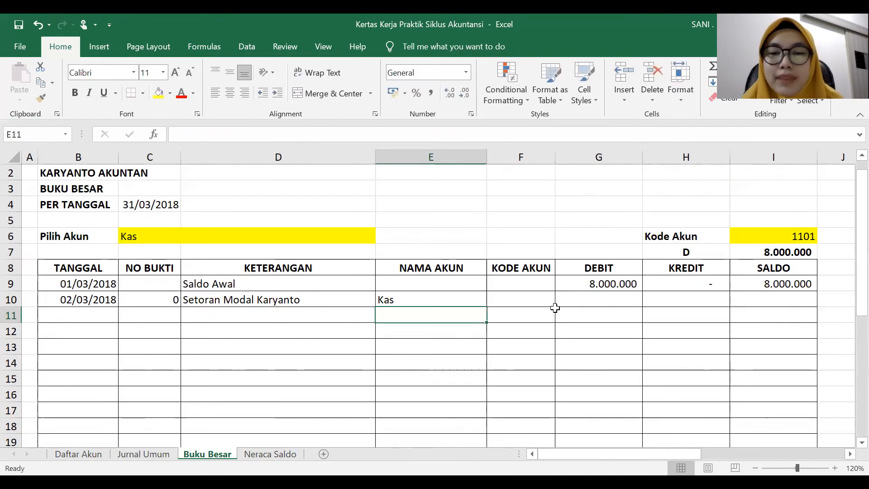
# - Start an IF formula in F10 that tests B10="" and returns an empty string "" when true
pyautogui.click(536, 297)
pyautogui.write('=')
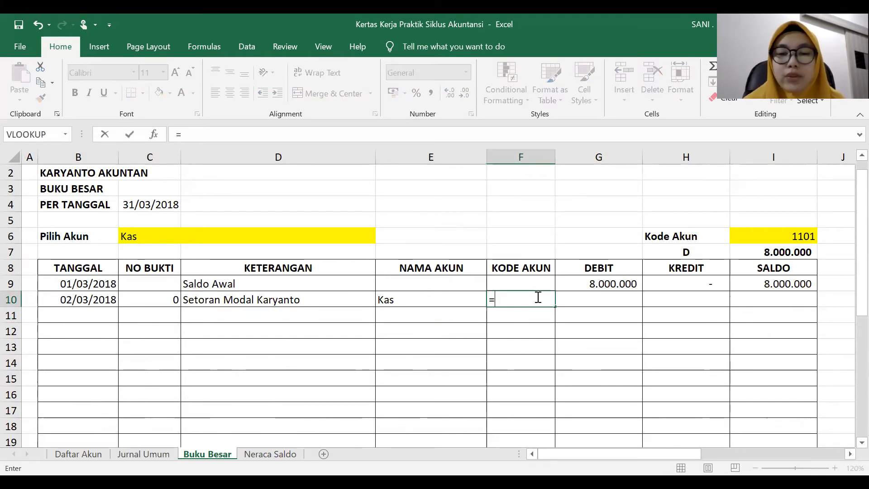
pyautogui.write('IF(')
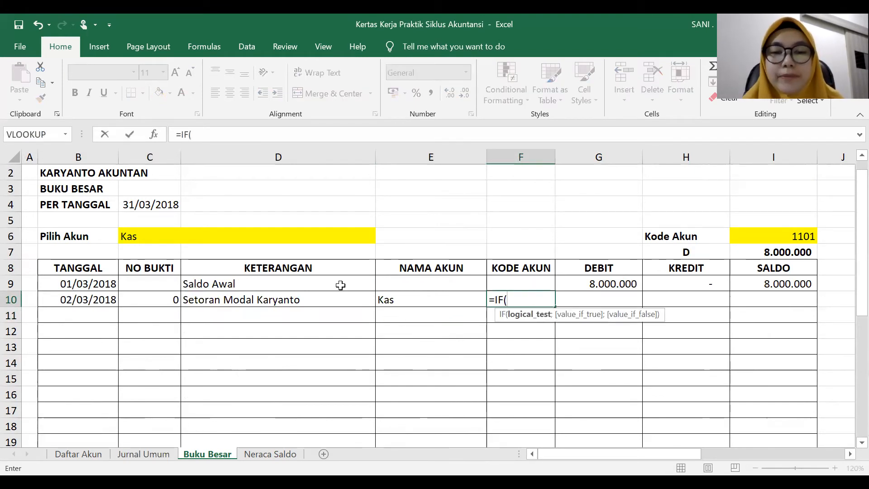
pyautogui.click(83, 299)
pyautogui.write('=')
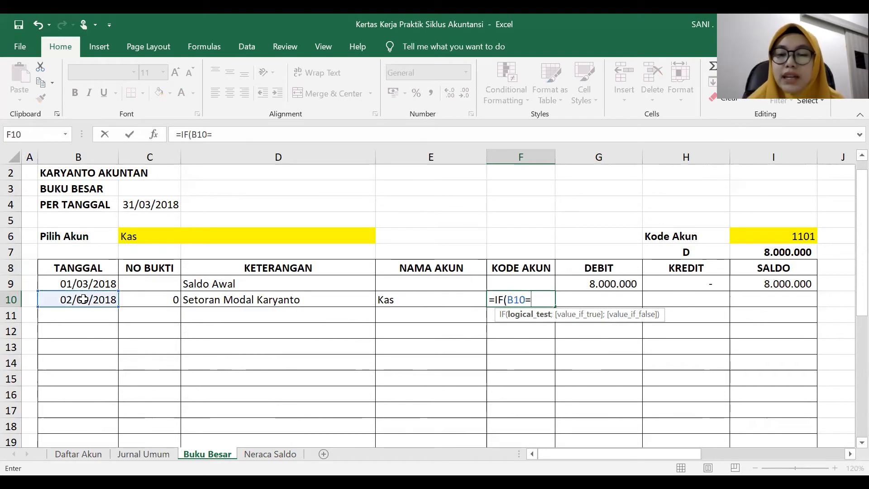
pyautogui.write('"";')
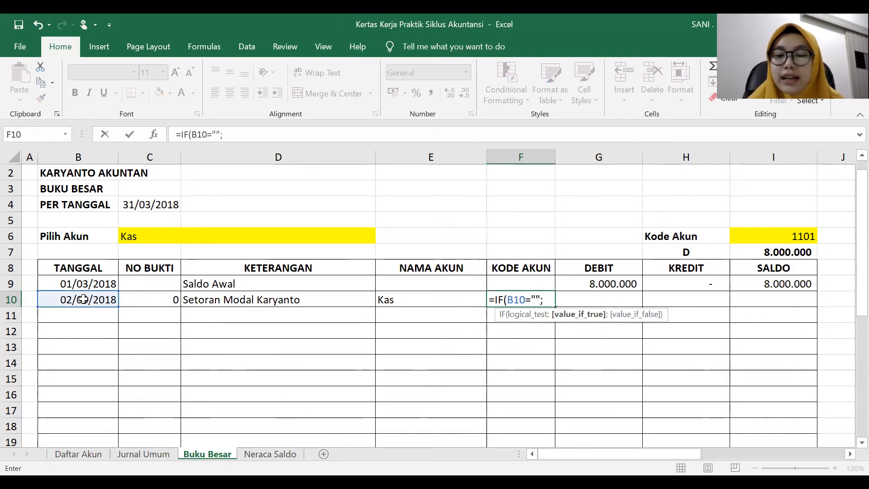
pyautogui.write(':')
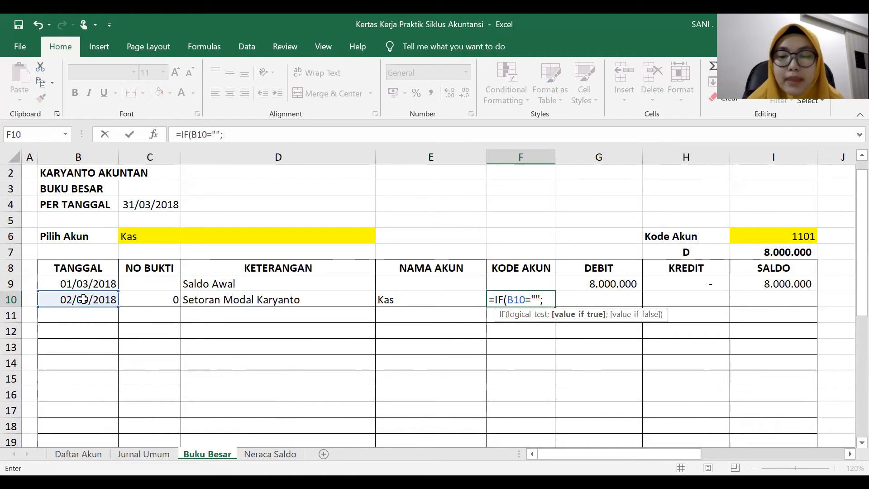
# - Complete the F10 formula with 'Jurnal Umum'!F7 as the value if false and enter it
pyautogui.write(';')
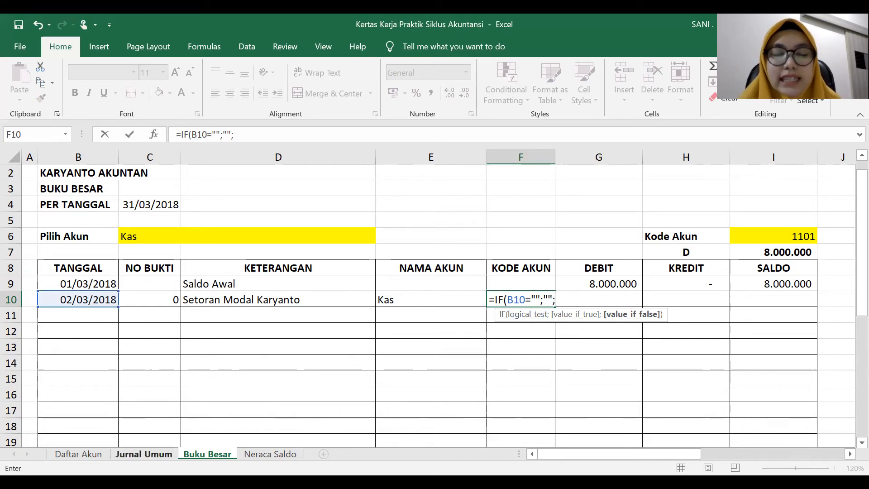
pyautogui.click(144, 454)
pyautogui.click(582, 266)
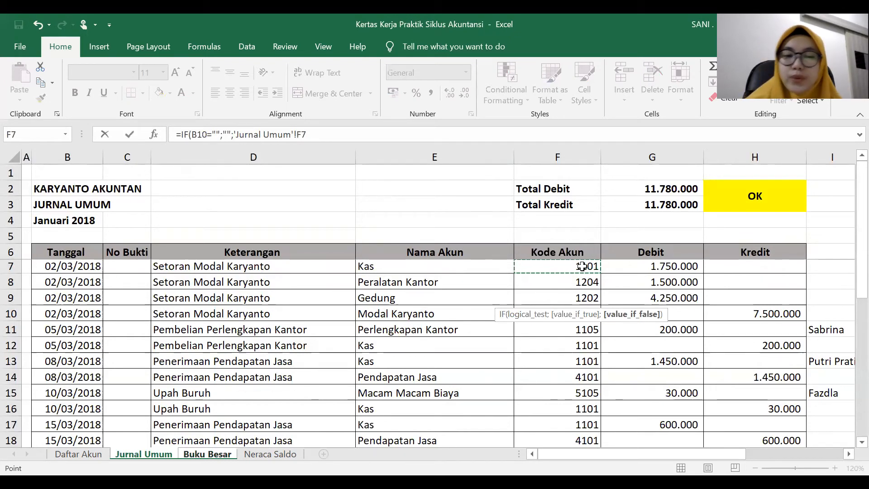
pyautogui.write(')')
pyautogui.press('Return')
pyautogui.press('Return')
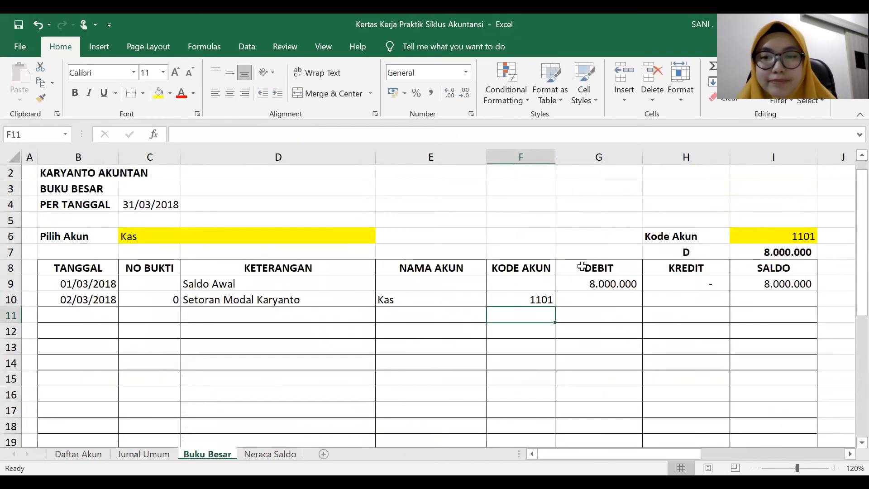
# - Start an IF formula in G10 that tests B10="" and returns 0 when true
pyautogui.click(601, 301)
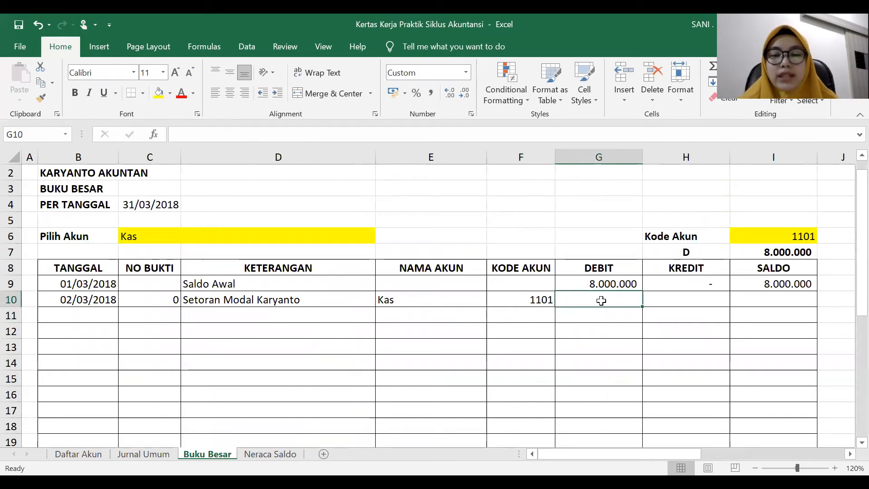
pyautogui.write('=')
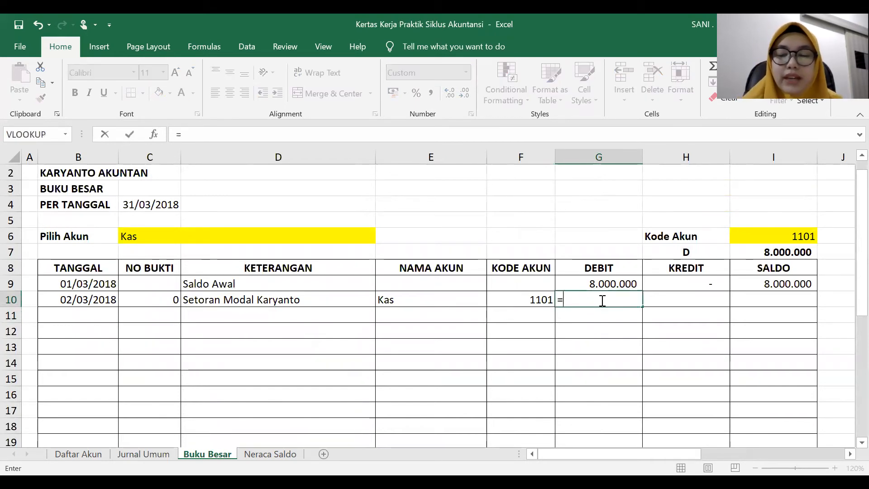
pyautogui.write('IF(')
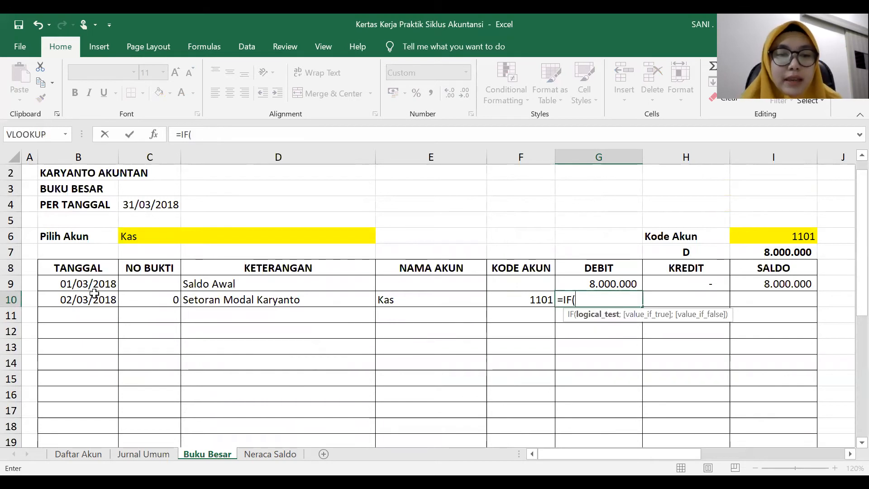
pyautogui.click(95, 298)
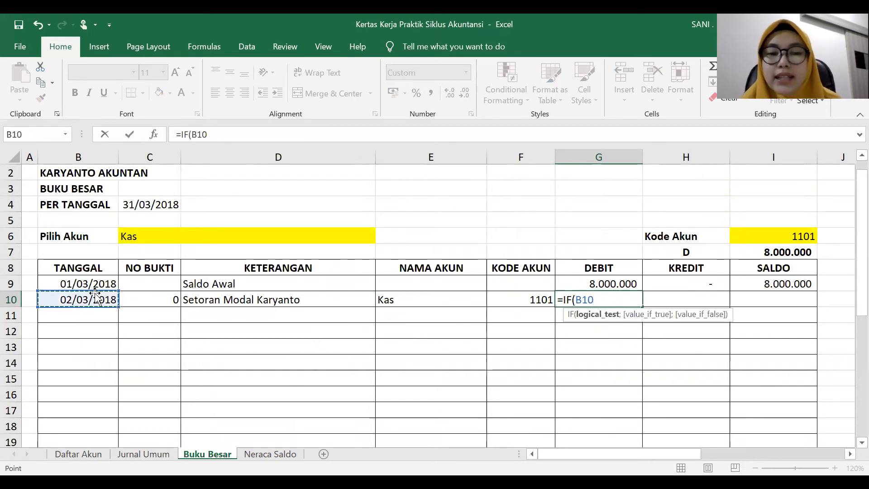
pyautogui.write('=""')
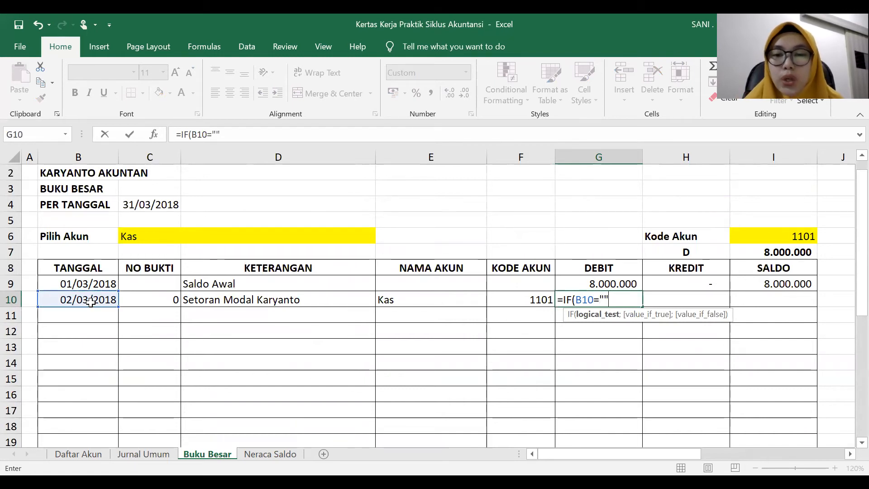
pyautogui.write(';0;')
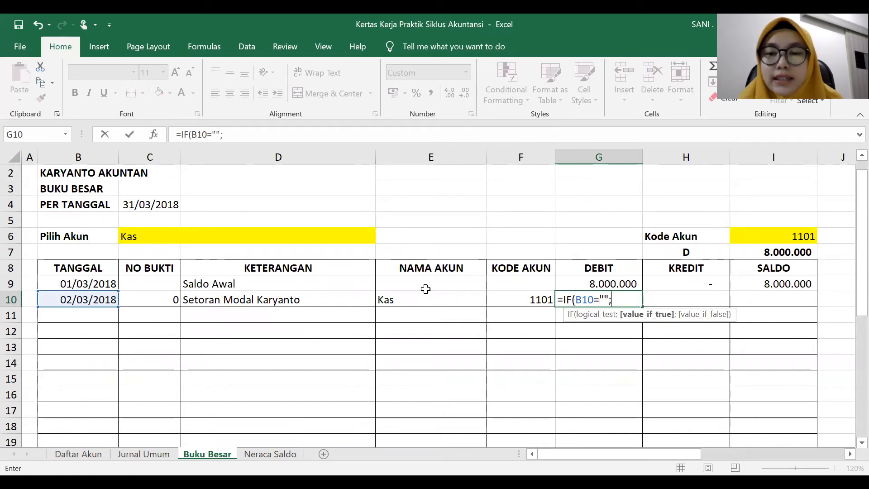
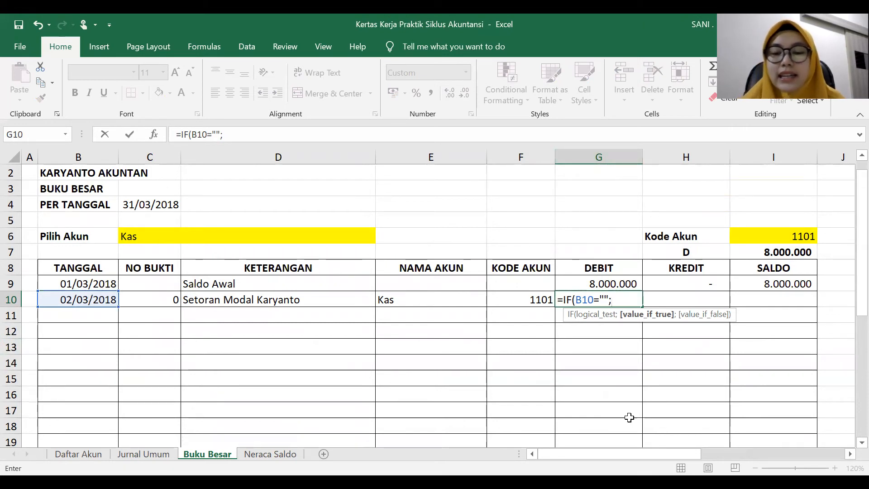
pyautogui.write('0')
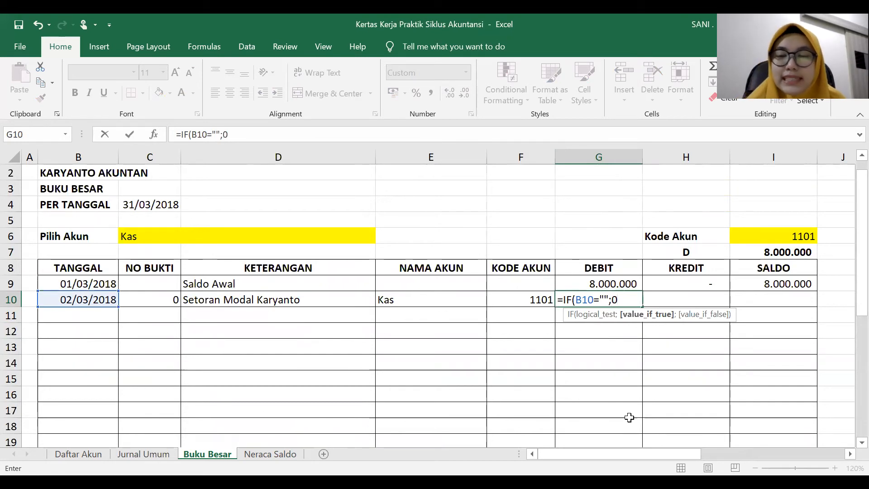
# - Complete the G10 formula with 'Jurnal Umum'!G7 as the value if false and enter it
pyautogui.write(';')
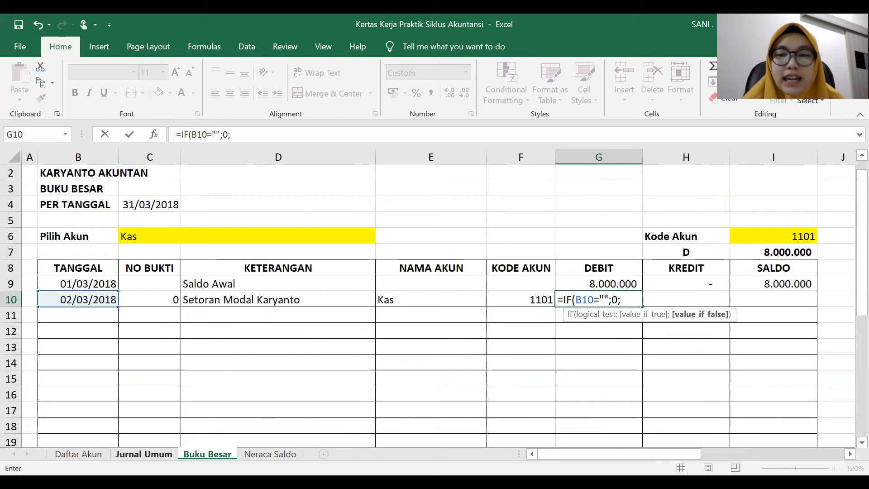
pyautogui.click(144, 454)
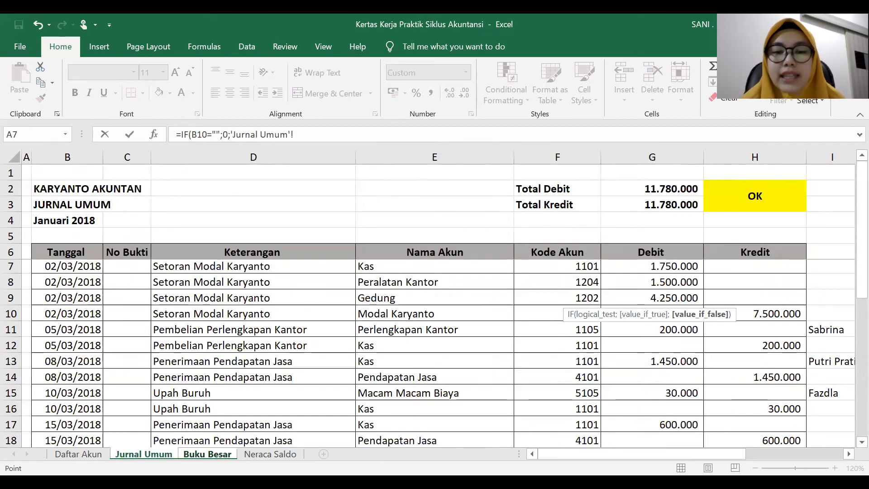
pyautogui.click(674, 266)
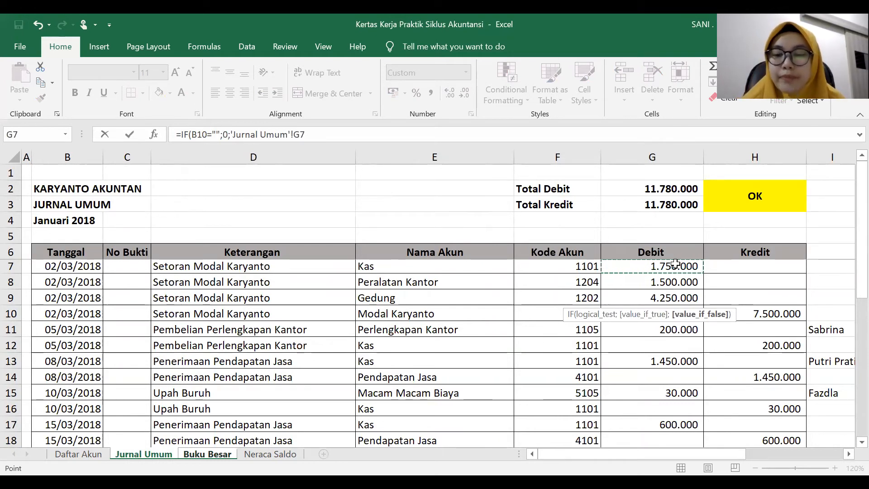
pyautogui.write(')')
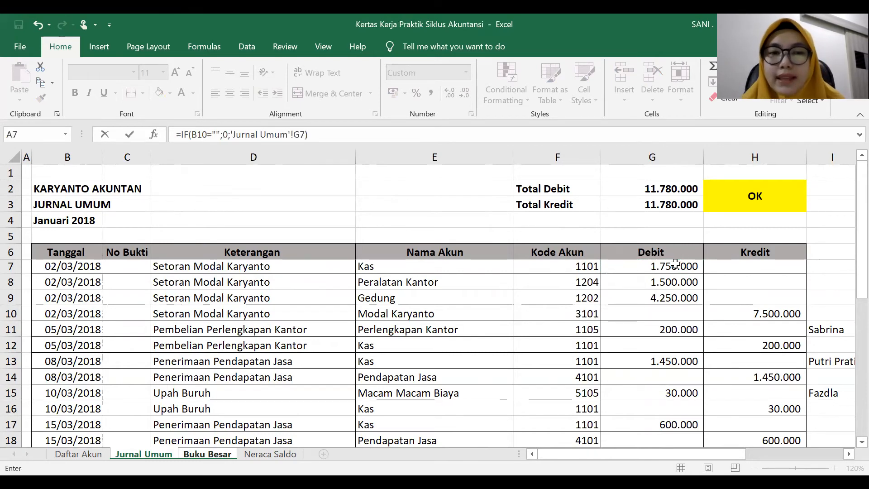
pyautogui.press('Return')
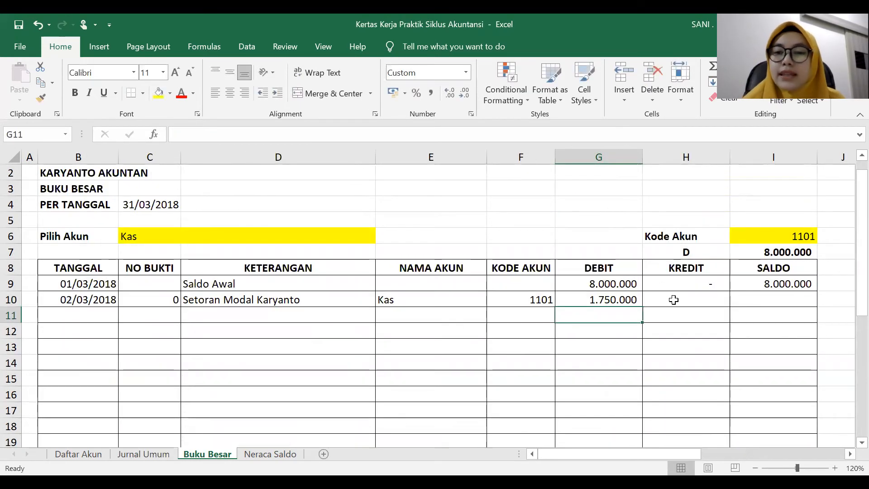
# - Start an IF formula in H10 that tests B10="" and returns 0 when true
pyautogui.click(675, 299)
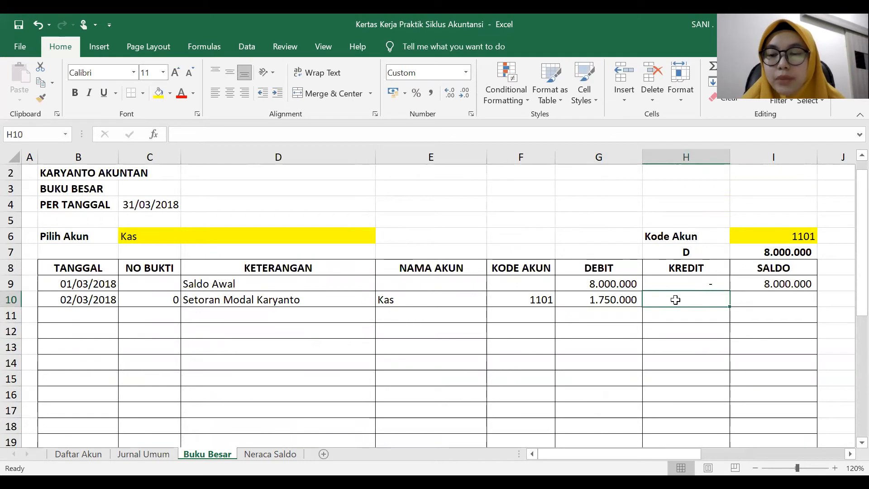
pyautogui.write('=')
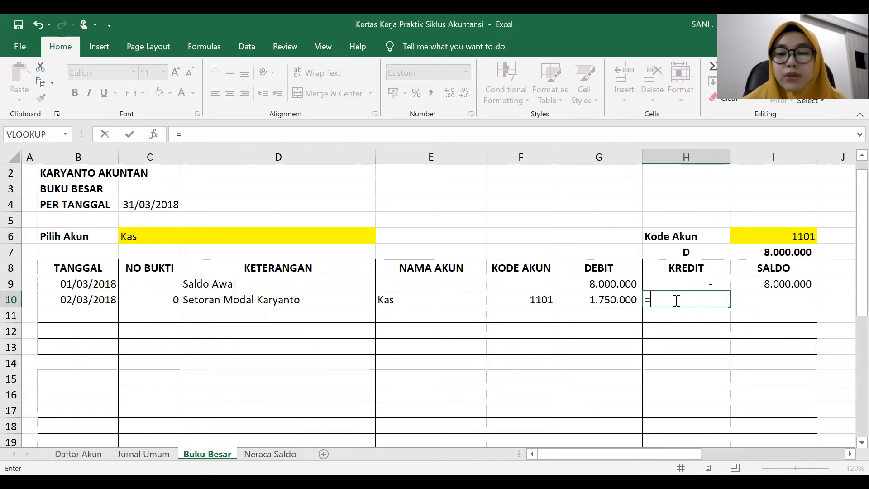
pyautogui.write('IF(')
pyautogui.click(83, 300)
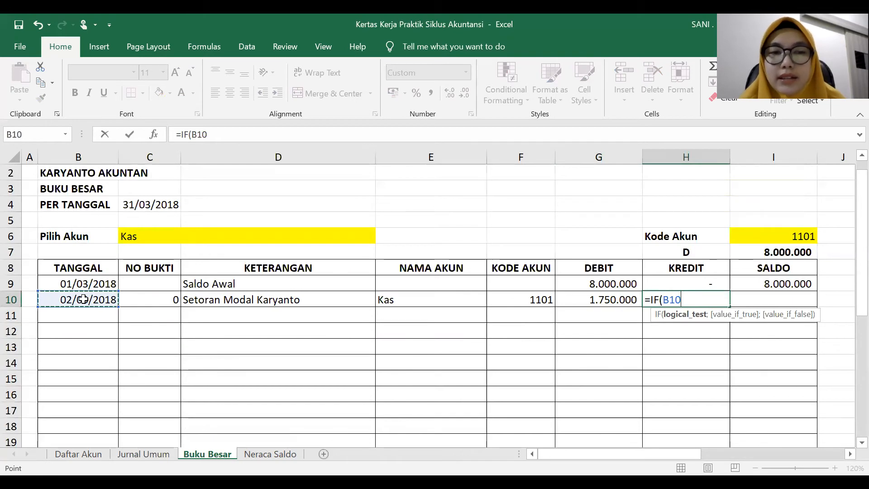
pyautogui.write('=""')
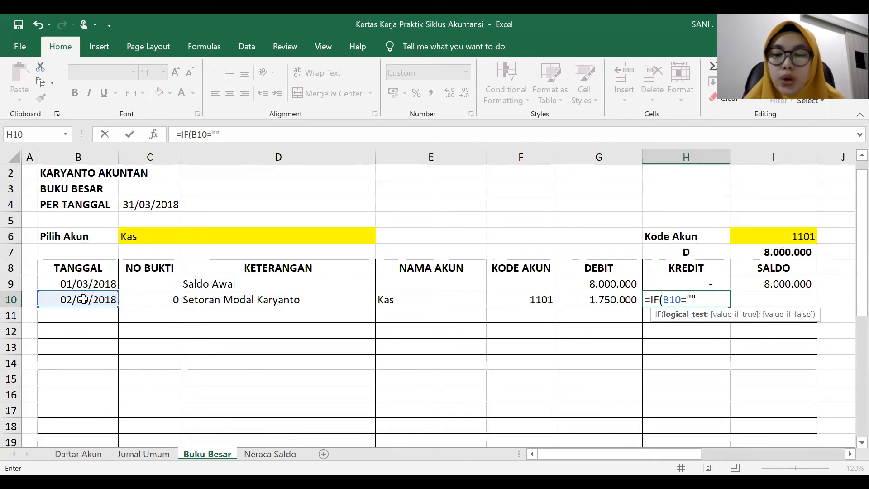
pyautogui.write(';')
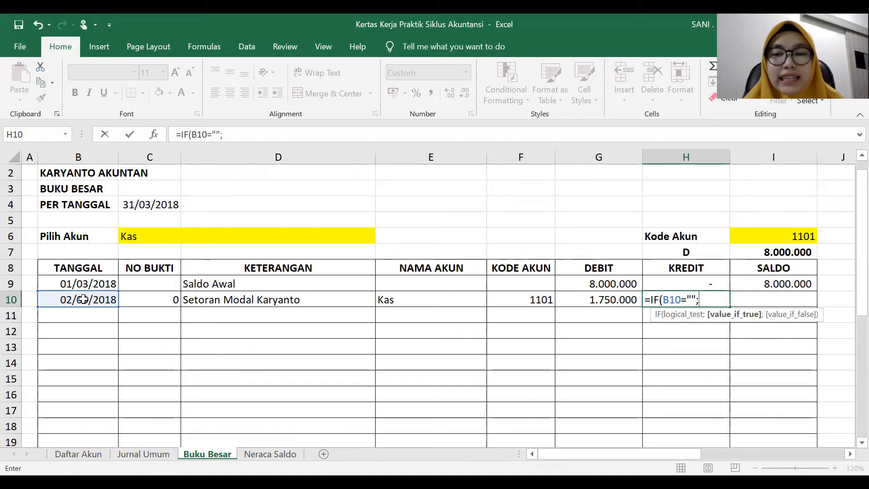
pyautogui.write('0')
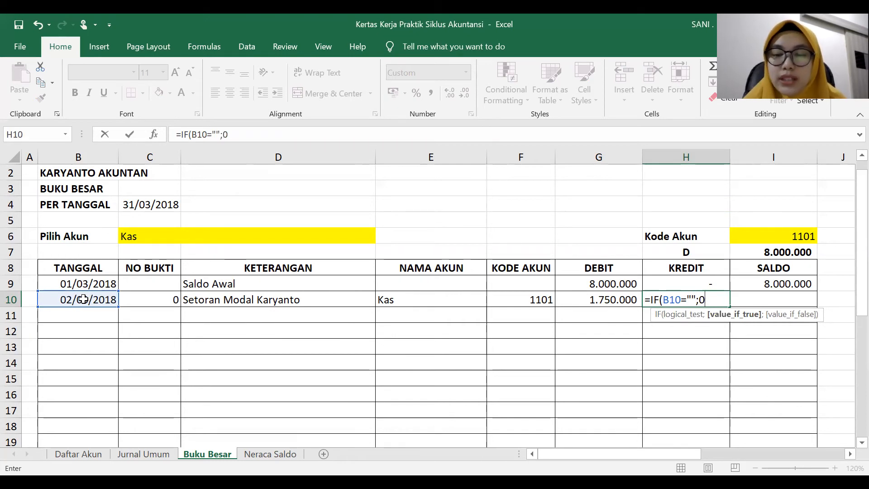
pyautogui.write(';')
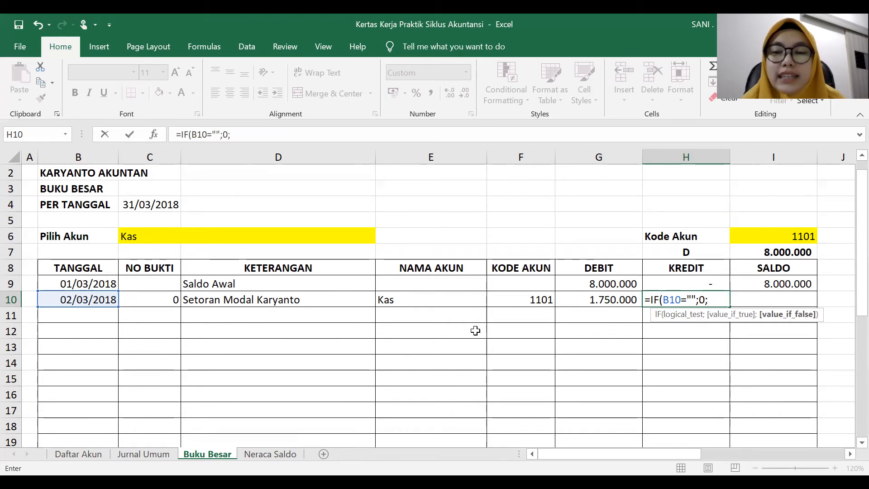
# - Complete the H10 formula with 'Jurnal Umum'!H7 as the value if false and enter it
pyautogui.click(143, 453)
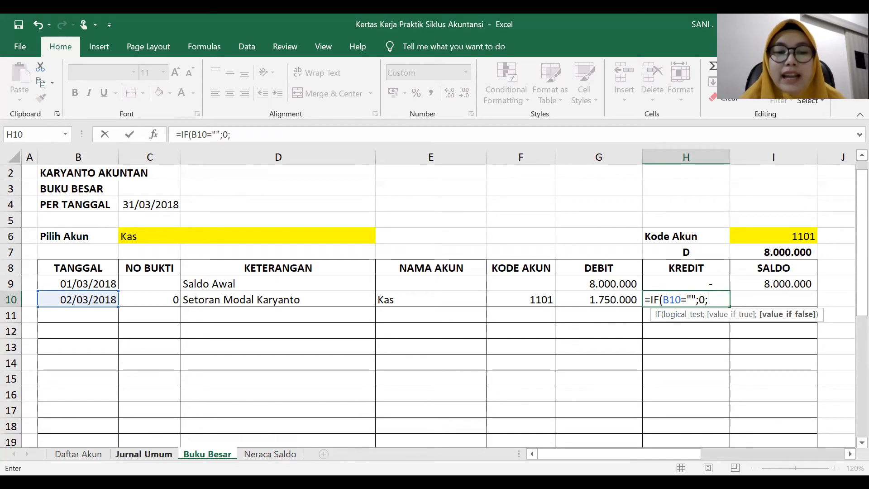
pyautogui.click(750, 269)
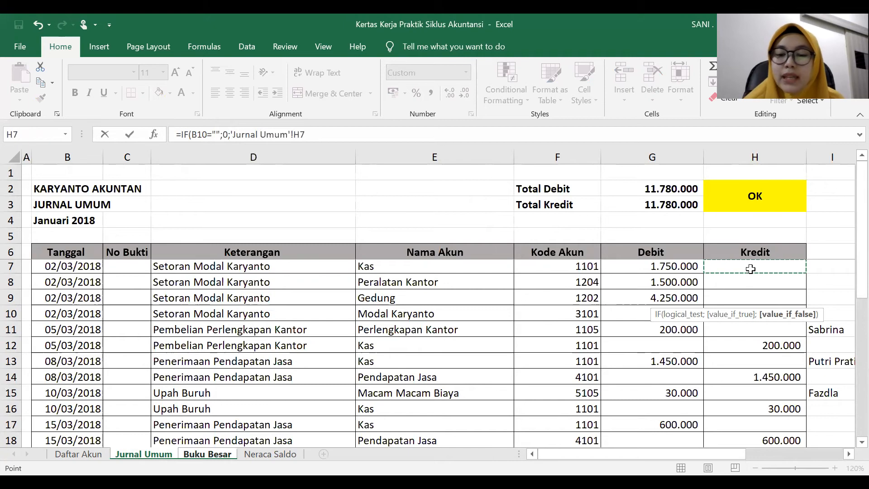
pyautogui.write(')')
pyautogui.press('Return')
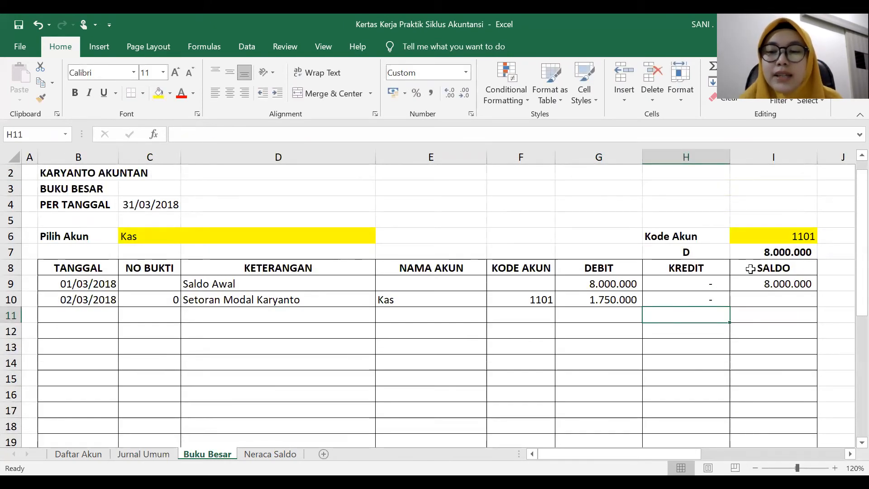
# - Start an IF formula in the SALDO cell I10 that tests whether H7="D"
pyautogui.click(782, 302)
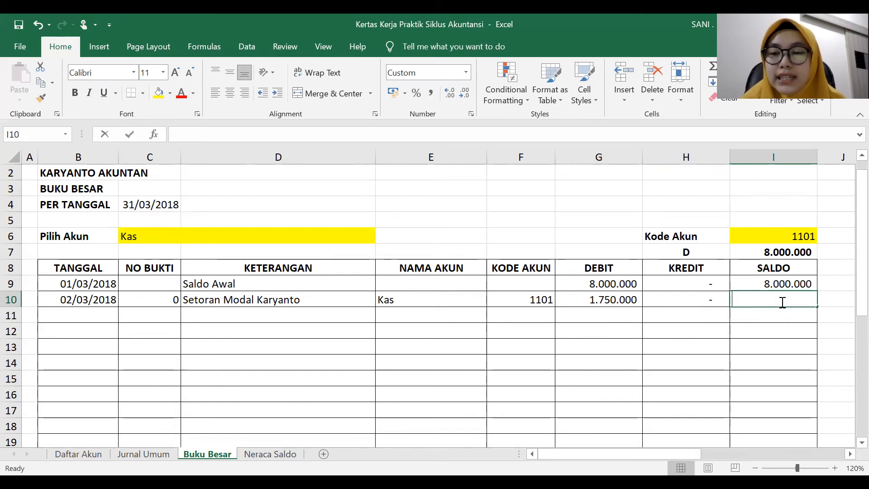
pyautogui.write('=')
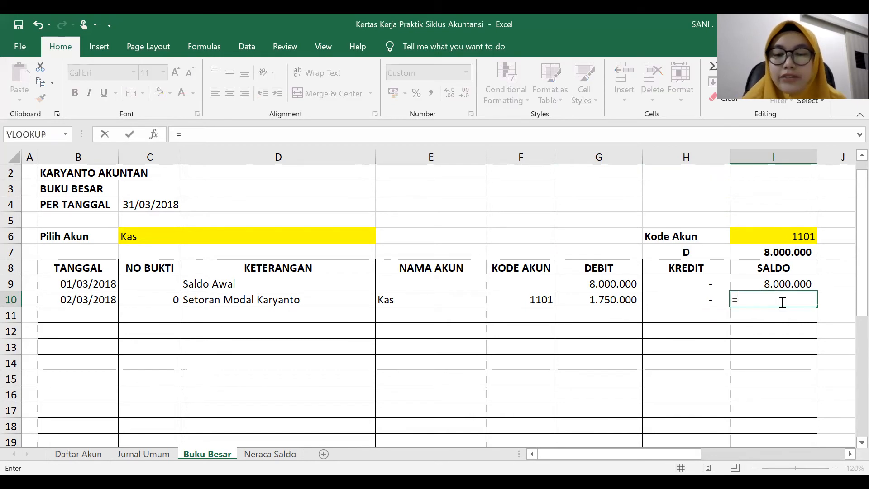
pyautogui.write('IF(')
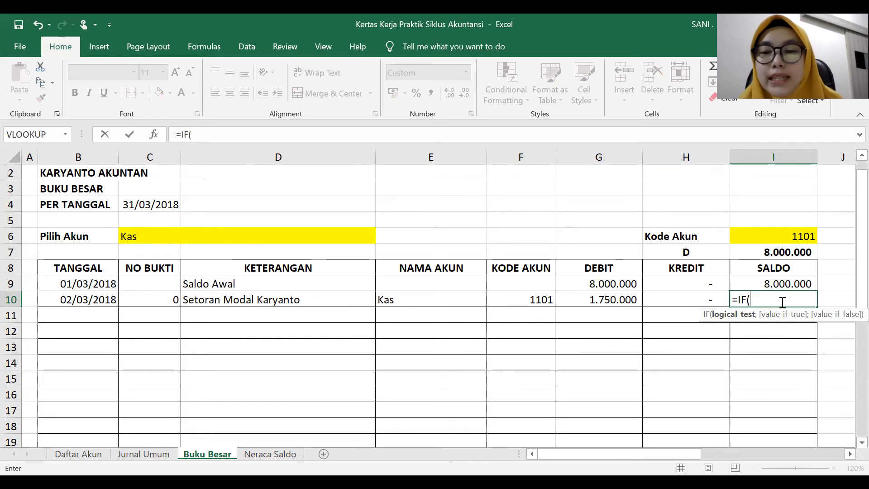
pyautogui.click(688, 251)
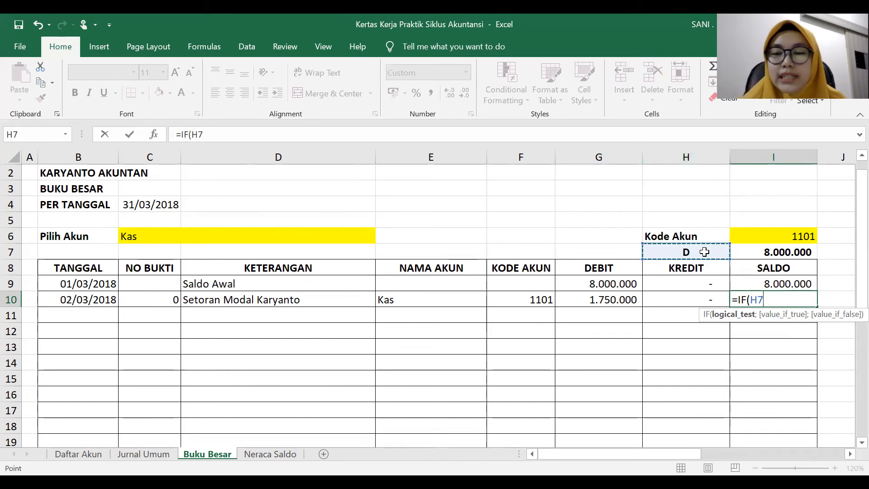
pyautogui.write('=')
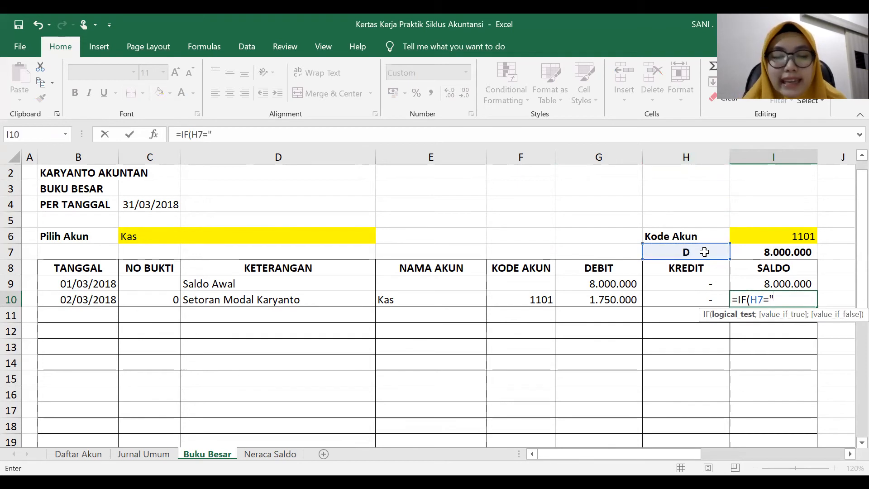
pyautogui.write('"D')
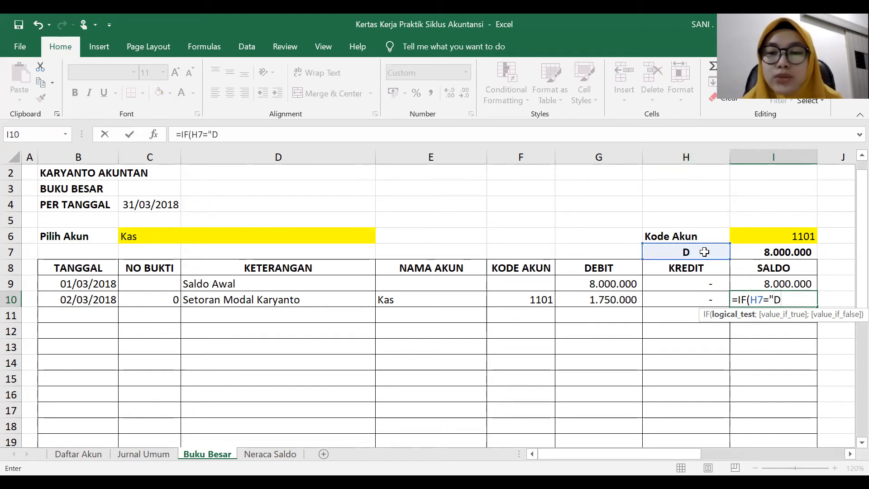
pyautogui.write('"')
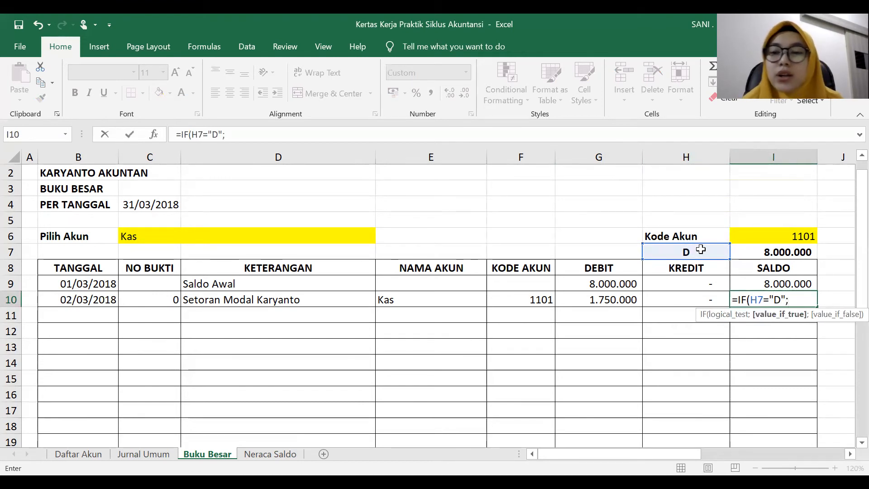
pyautogui.write(';')
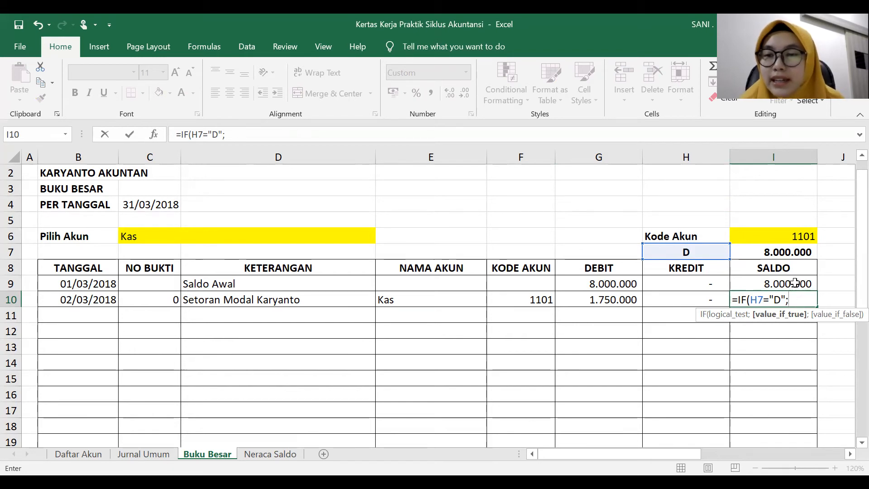
# - Add I9+G10-H10 as the value if true in the I10 formula
pyautogui.click(795, 283)
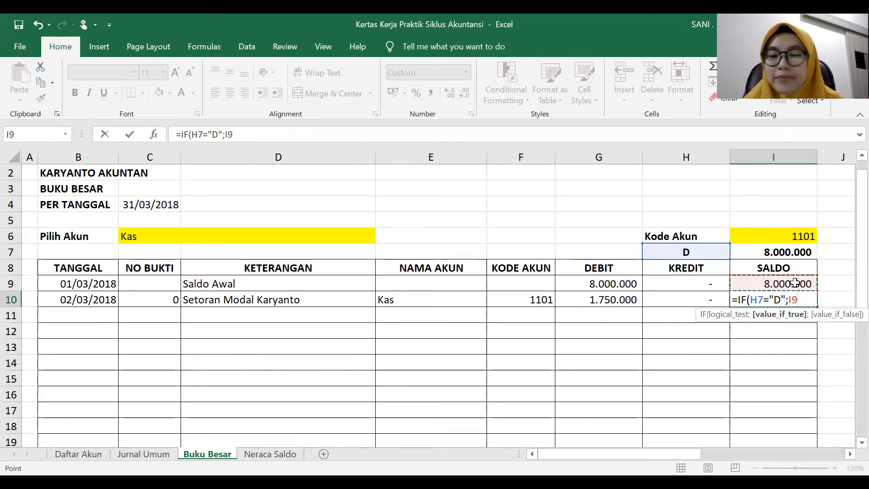
pyautogui.write('+')
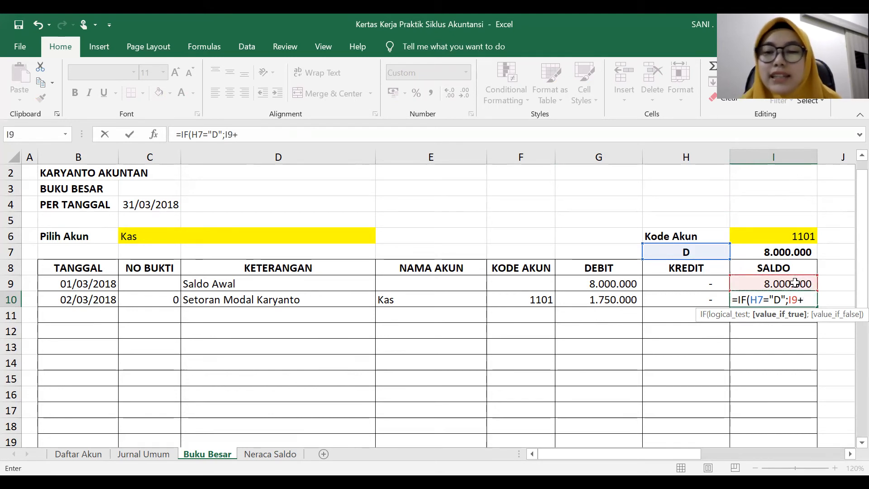
pyautogui.click(617, 299)
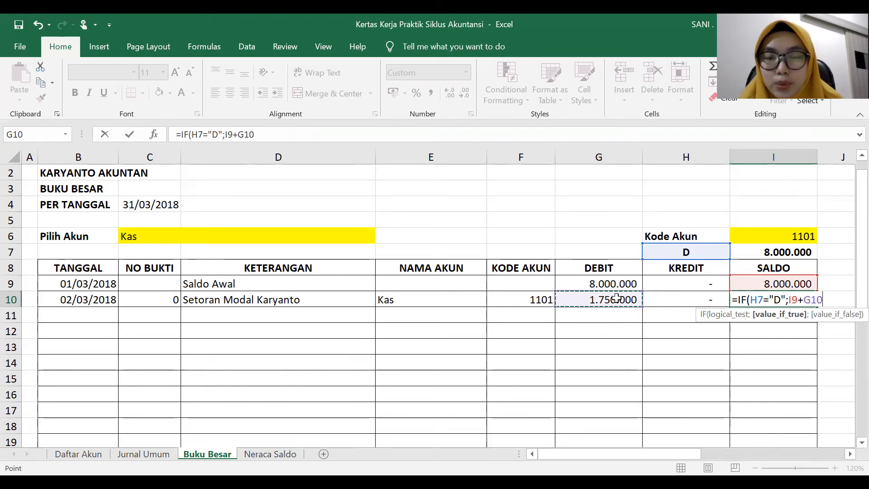
pyautogui.write('-')
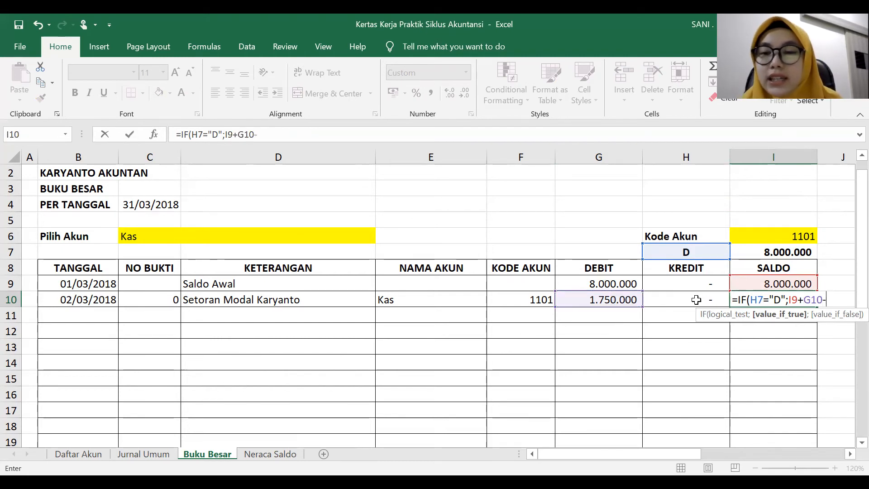
pyautogui.click(696, 300)
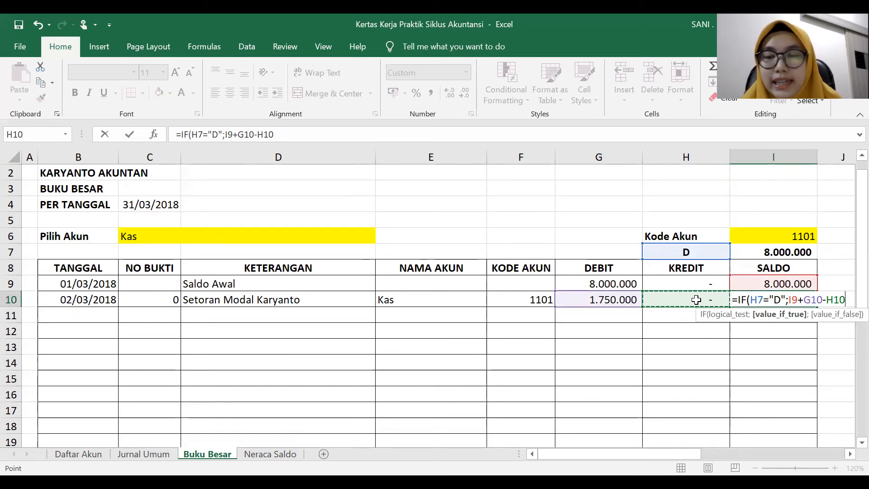
pyautogui.write(';')
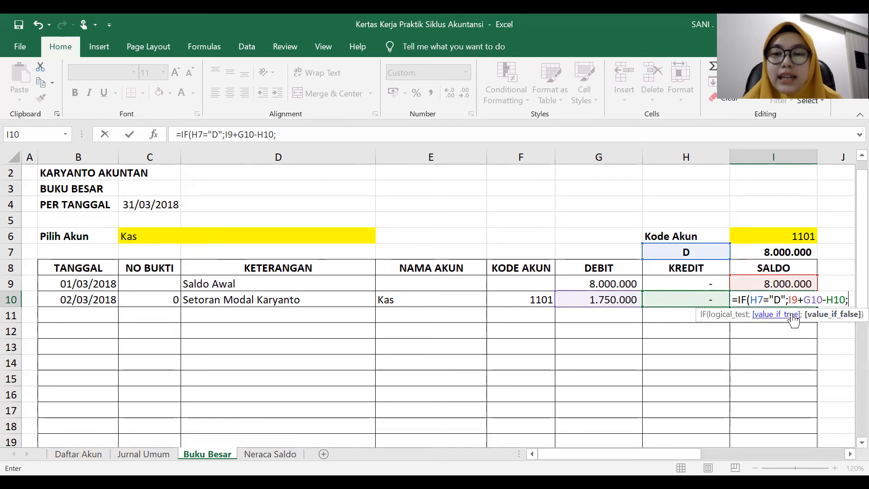
# - Add I9+H10-G10 as the value if false in the I10 formula and close its bracket
pyautogui.click(782, 284)
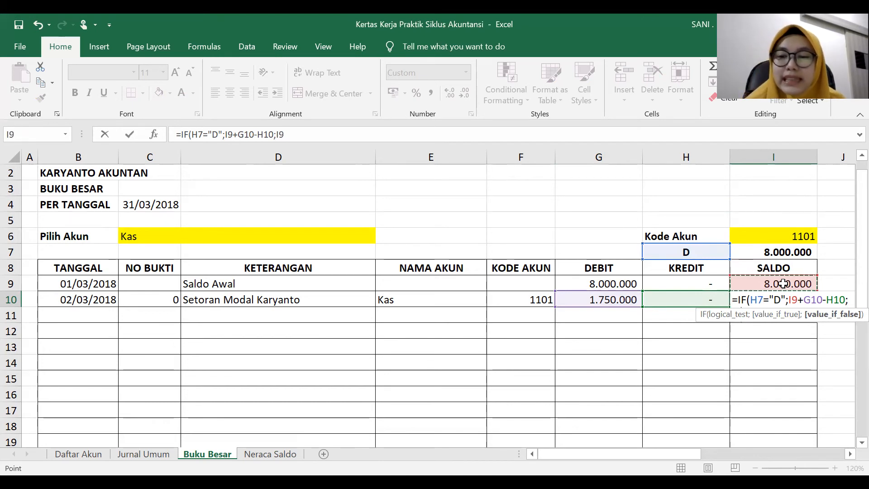
pyautogui.write('+')
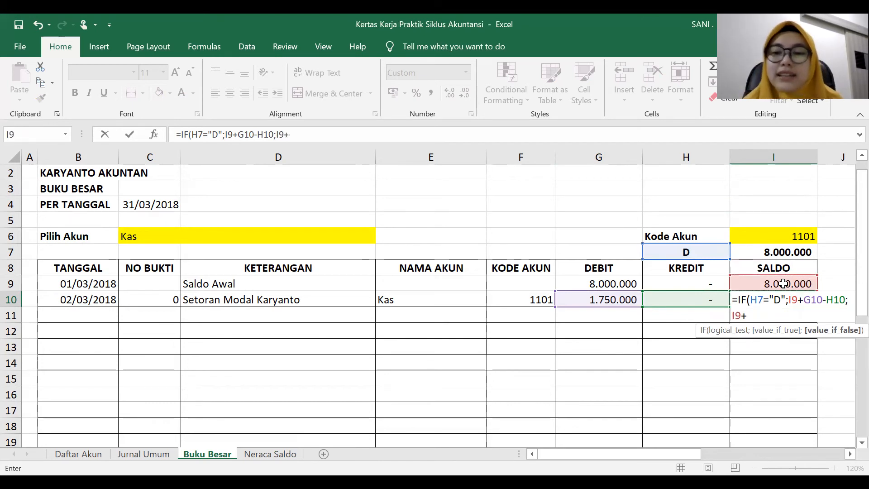
pyautogui.click(680, 302)
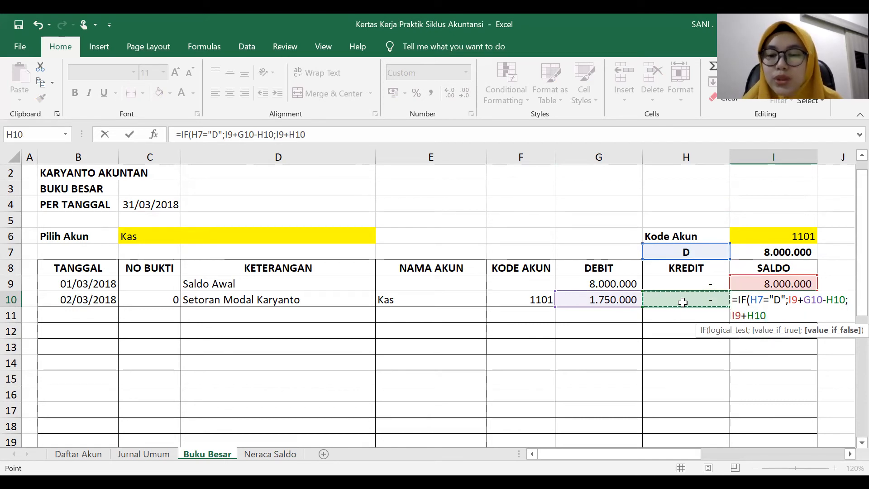
pyautogui.write('-')
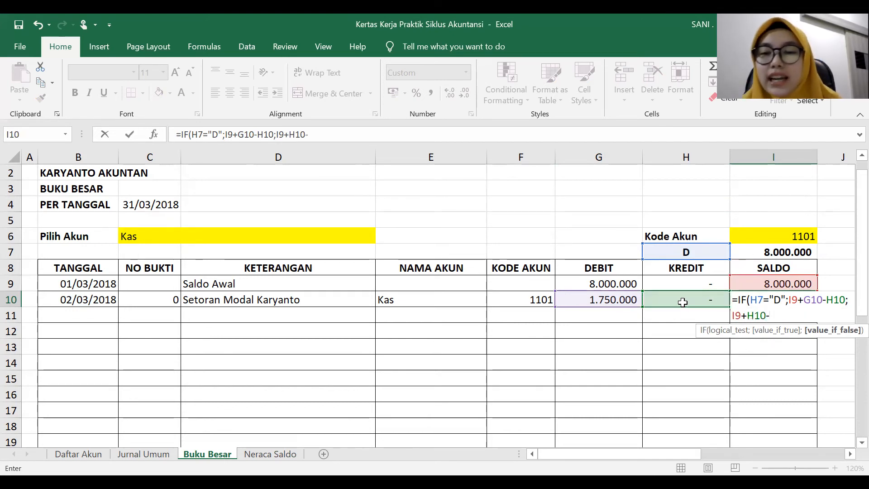
pyautogui.click(617, 294)
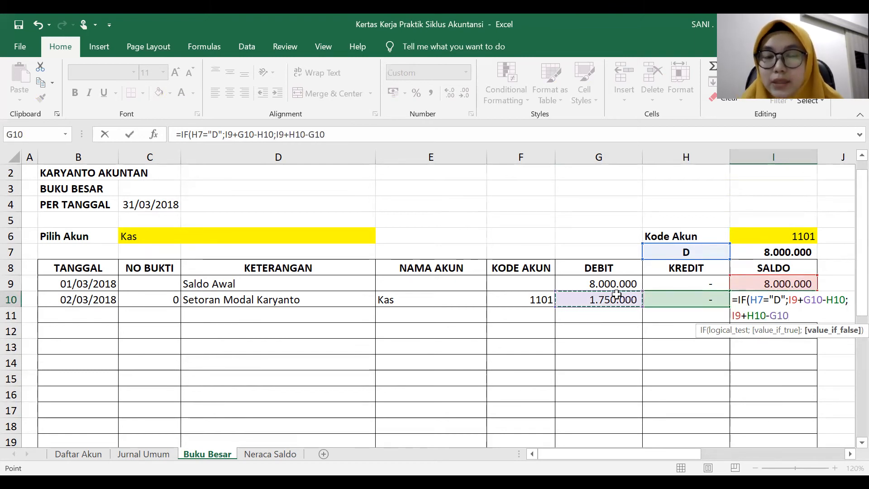
pyautogui.write(')')
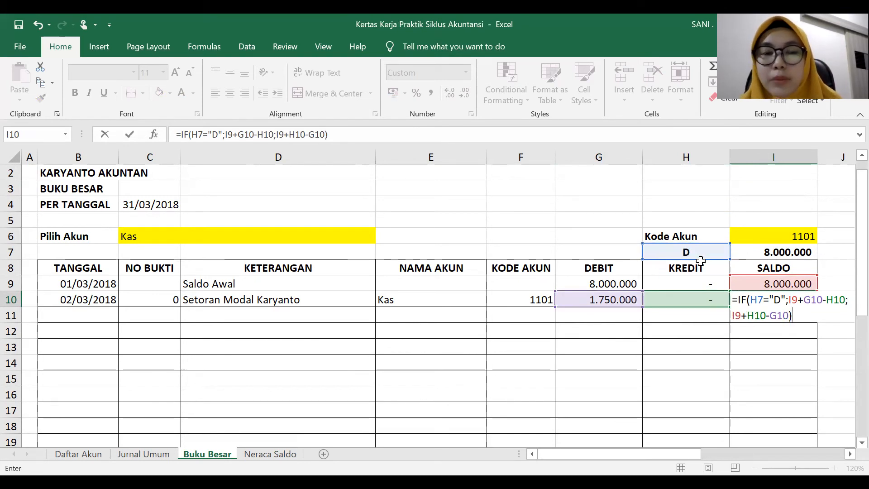
# - Make the H7 reference absolute as $H$7 in the I10 formula, enter it, and check the I9 and G10 cells it uses
pyautogui.click(759, 299)
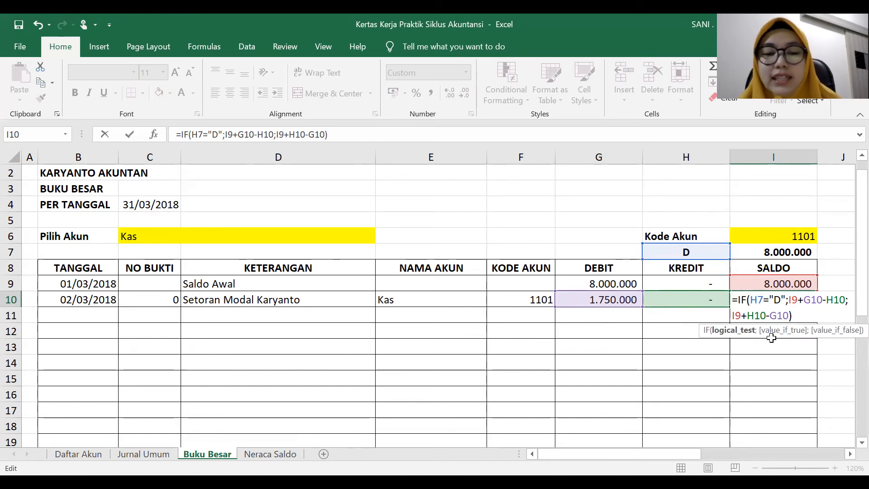
pyautogui.press('F4')
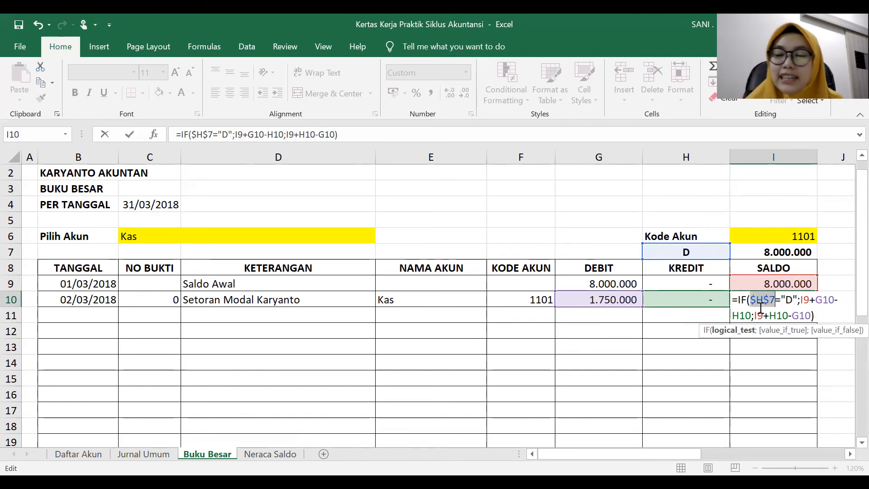
pyautogui.press('Return')
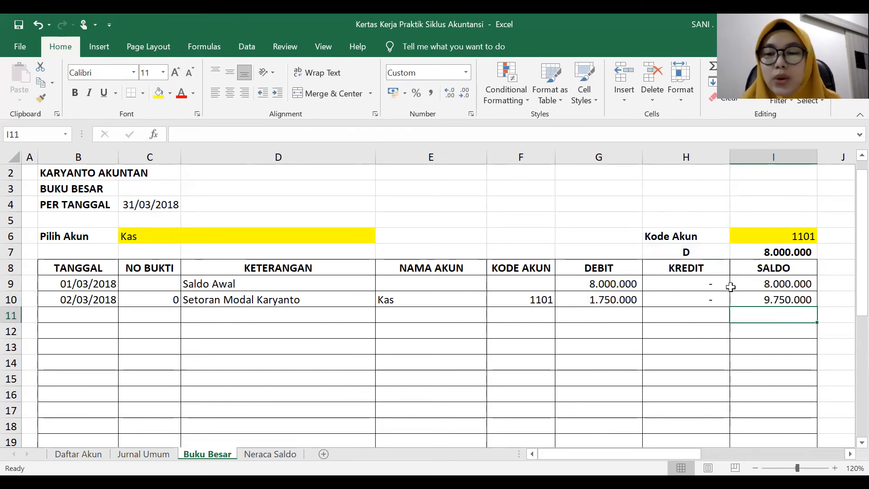
pyautogui.click(785, 286)
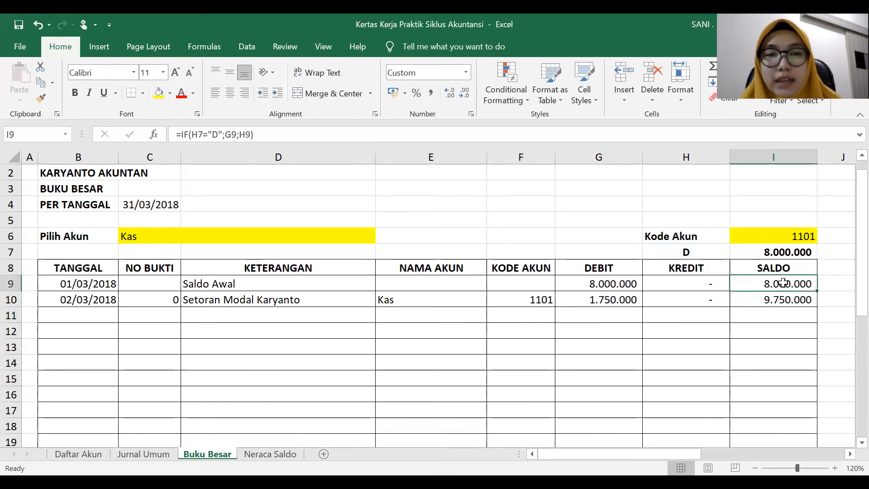
pyautogui.click(591, 300)
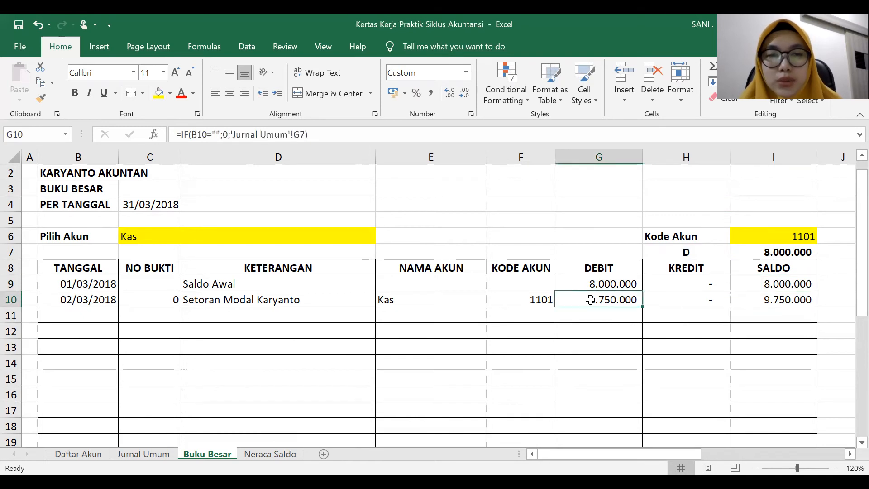
# - Copy the formulas in B10:I10 and paste them into the ledger rows B11:I30
pyautogui.click(781, 301)
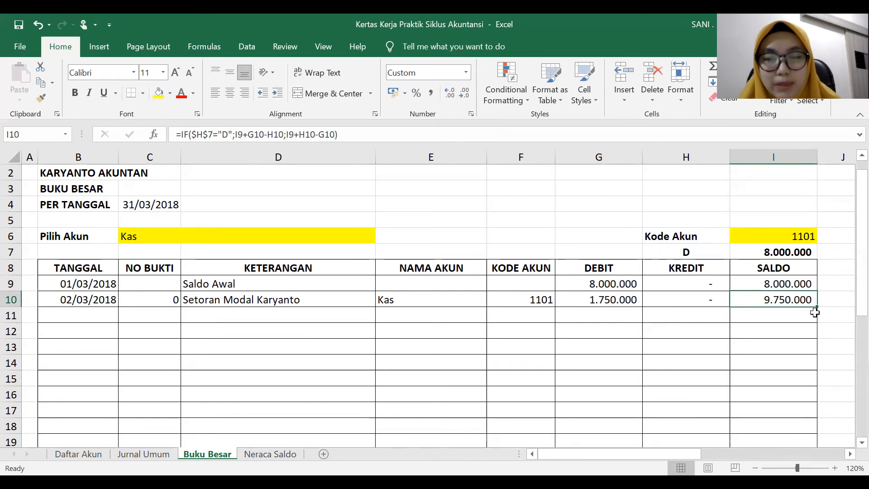
pyautogui.moveTo(75, 299); pyautogui.dragTo(782, 298)
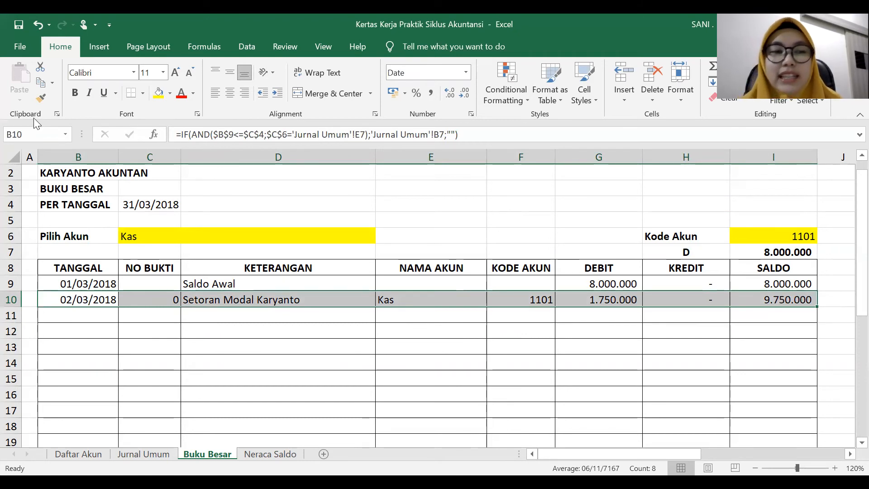
pyautogui.click(36, 86)
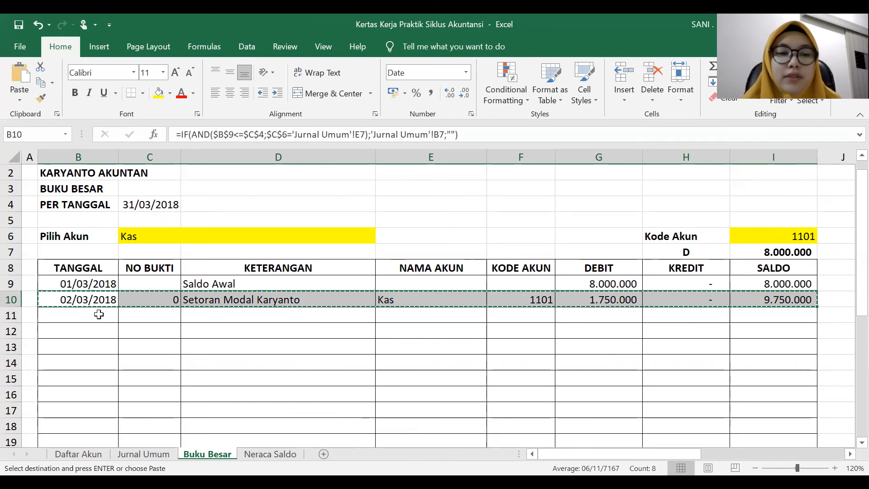
pyautogui.moveTo(98, 314); pyautogui.dragTo(782, 393)
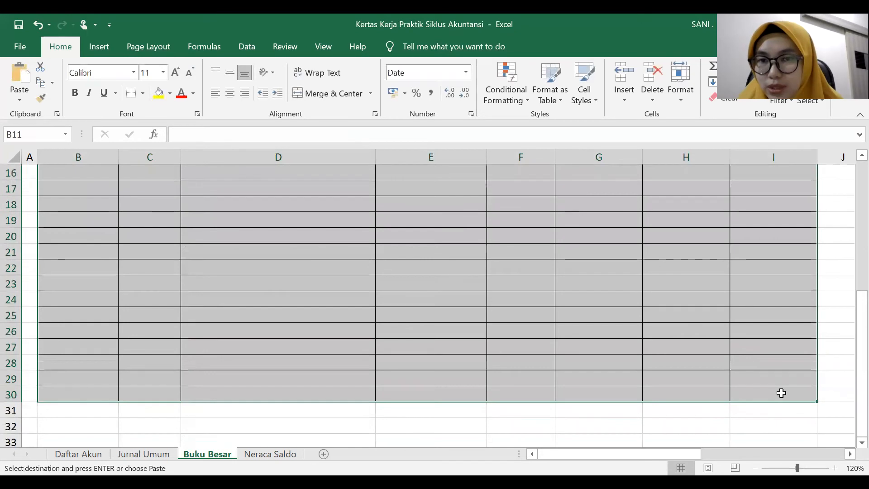
pyautogui.scroll(2, 330, 312)
pyautogui.scroll(1, 86, 254)
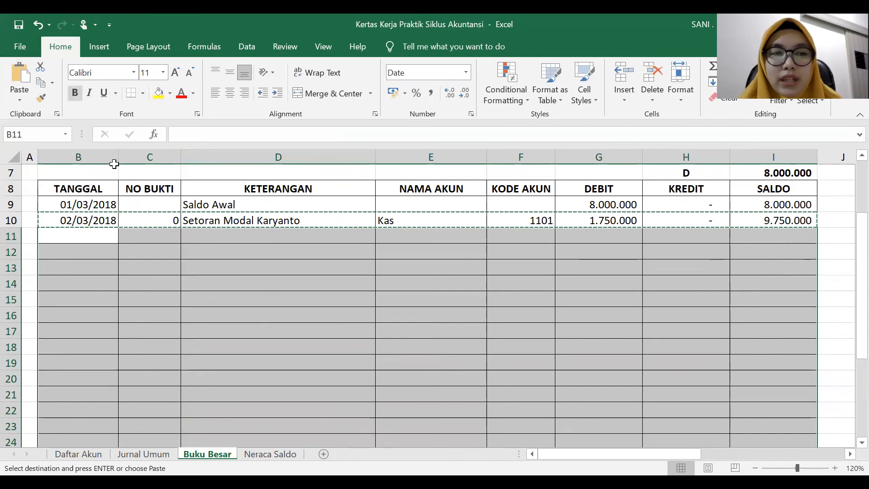
pyautogui.click(16, 70)
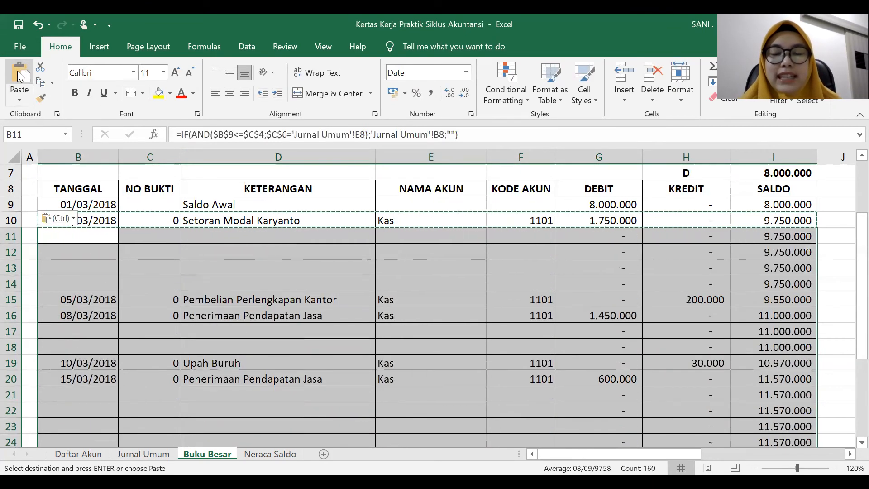
# - Examine the filled ledger rows for Kas down to row 30, including the debit, credit and running balance columns
pyautogui.click(647, 268)
pyautogui.scroll(-2, 616, 312)
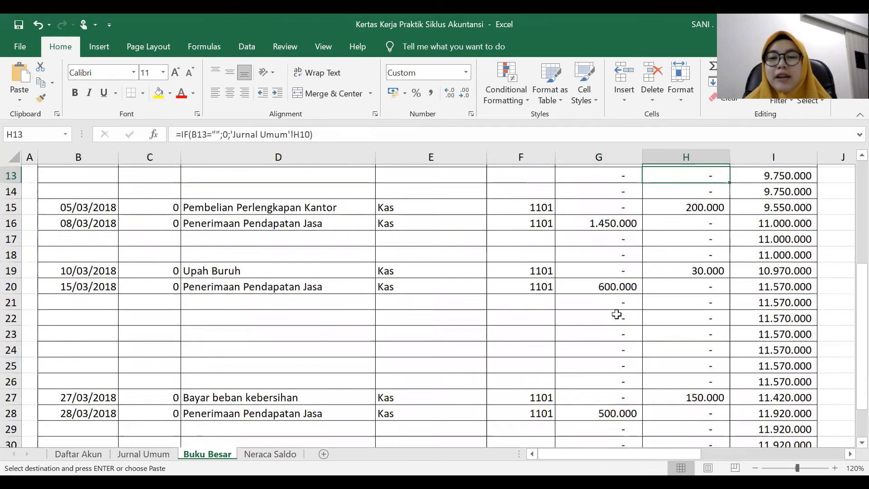
pyautogui.scroll(3, 616, 314)
pyautogui.scroll(1, 263, 281)
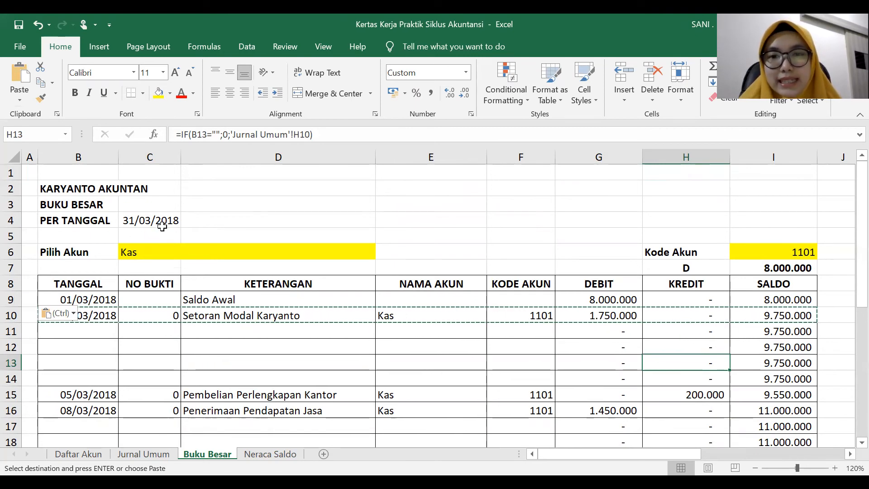
pyautogui.scroll(-3, 419, 316)
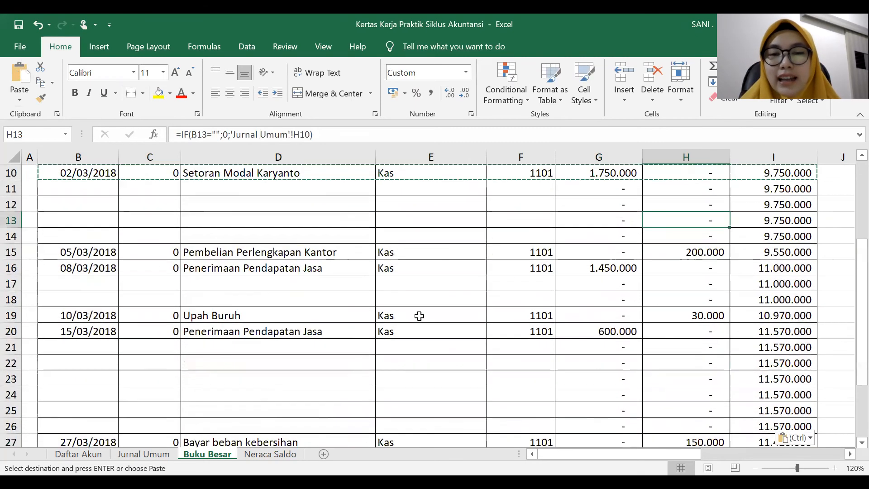
pyautogui.scroll(-1, 419, 316)
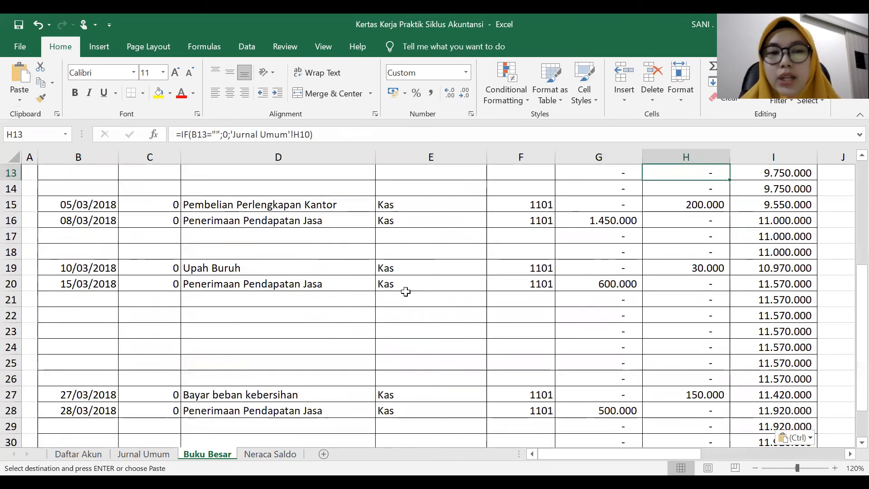
pyautogui.scroll(-2, 405, 292)
pyautogui.scroll(3, 406, 291)
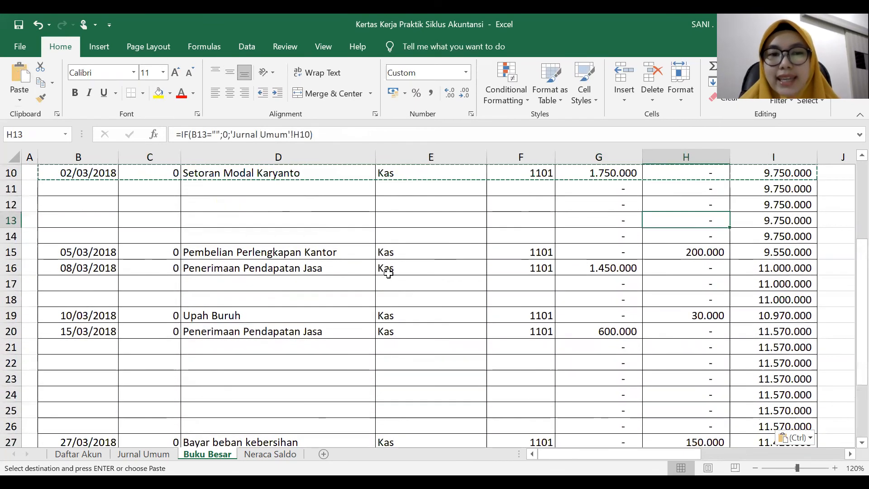
pyautogui.scroll(2, 301, 251)
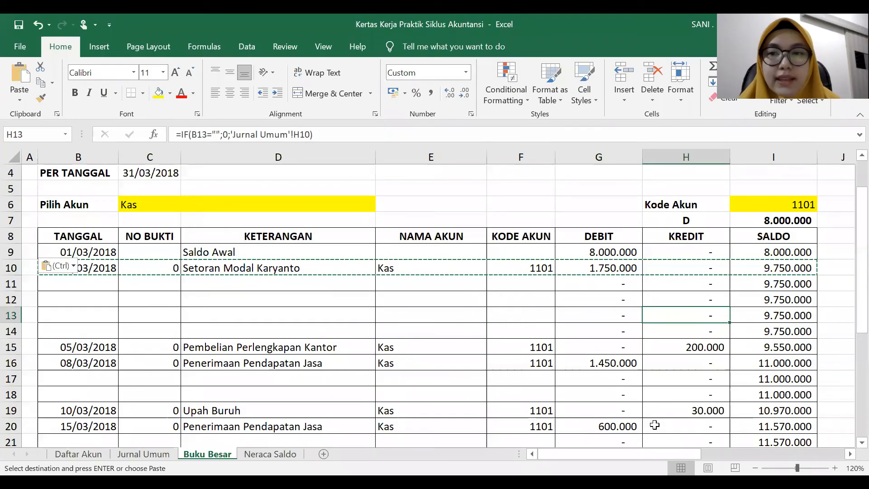
# - Choose Piutang Dagang as the account in C6 and review its ledger rows
pyautogui.click(332, 302)
pyautogui.click(145, 206)
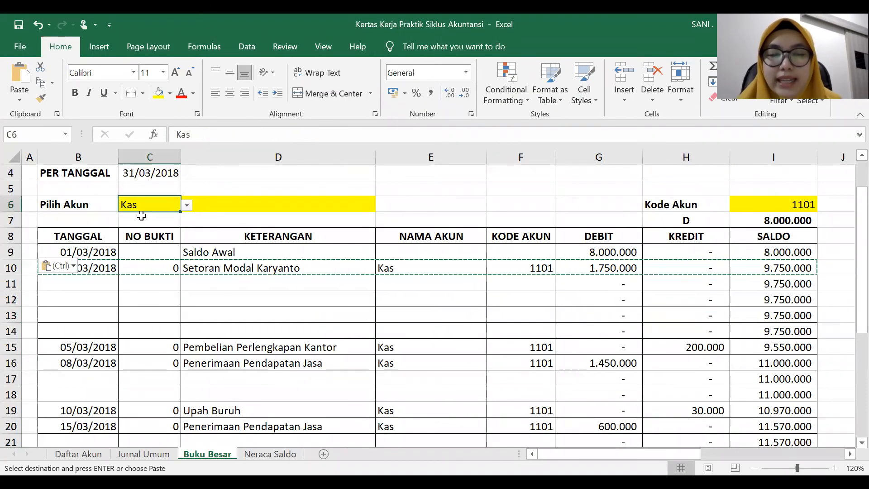
pyautogui.click(187, 205)
pyautogui.click(170, 229)
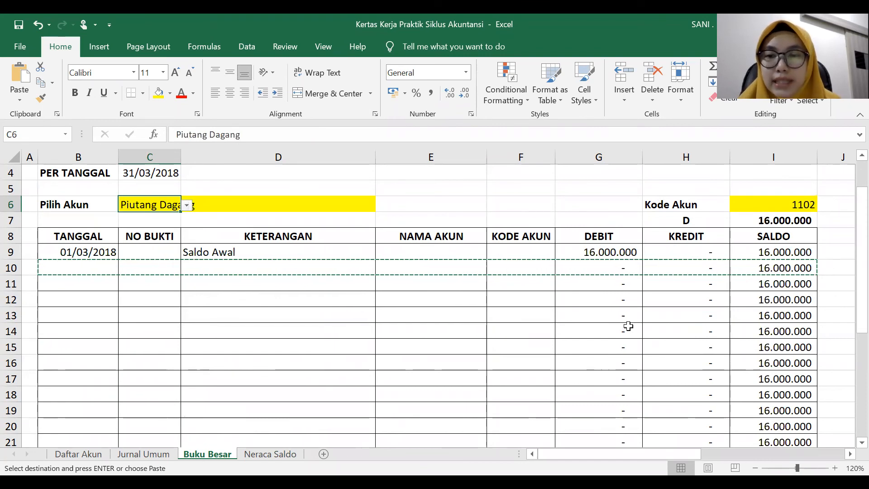
pyautogui.scroll(-5, 628, 326)
pyautogui.scroll(5, 626, 324)
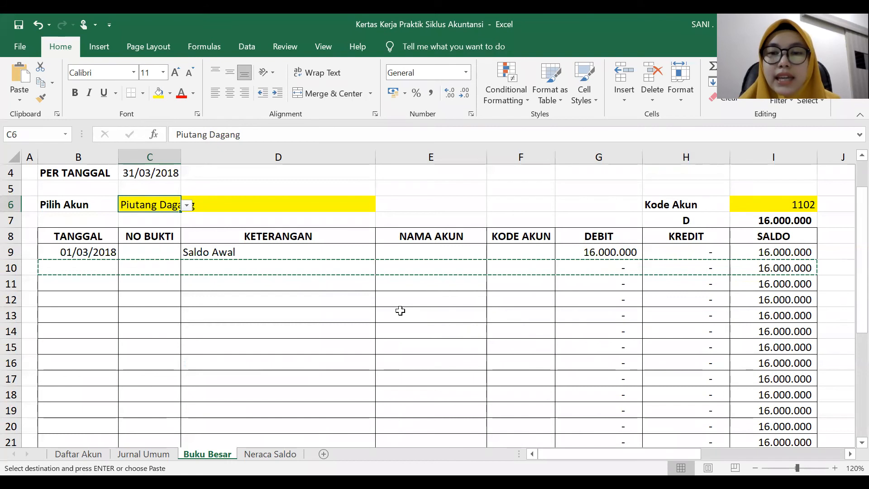
# - Choose Biaya Gaji dan Komisi as the account in C6 and review its ledger rows
pyautogui.click(187, 206)
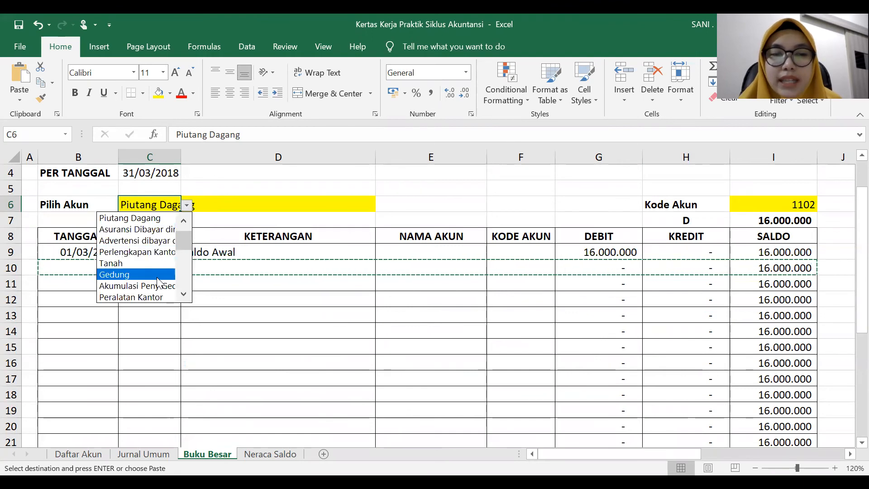
pyautogui.click(186, 276)
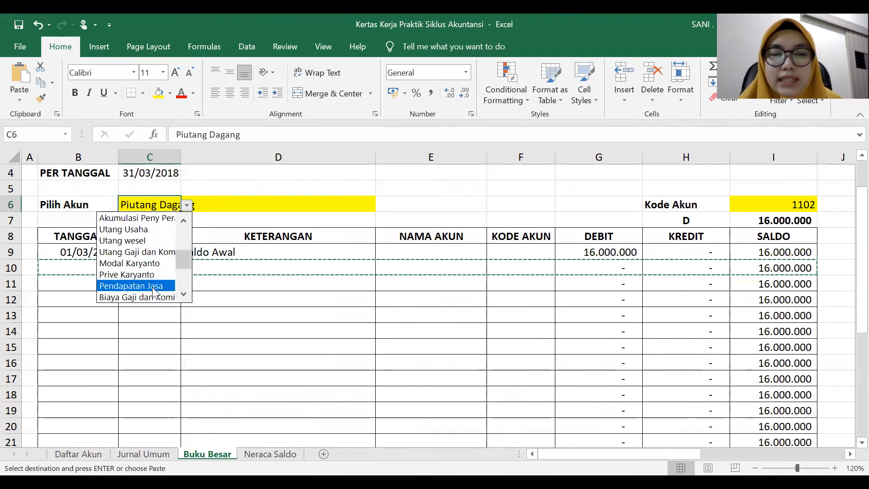
pyautogui.click(135, 297)
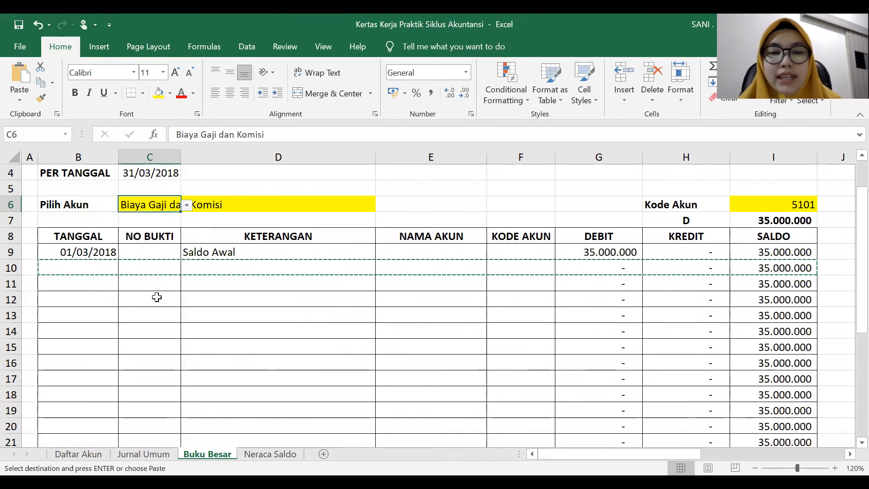
pyautogui.scroll(-3, 514, 280)
pyautogui.scroll(7, 511, 284)
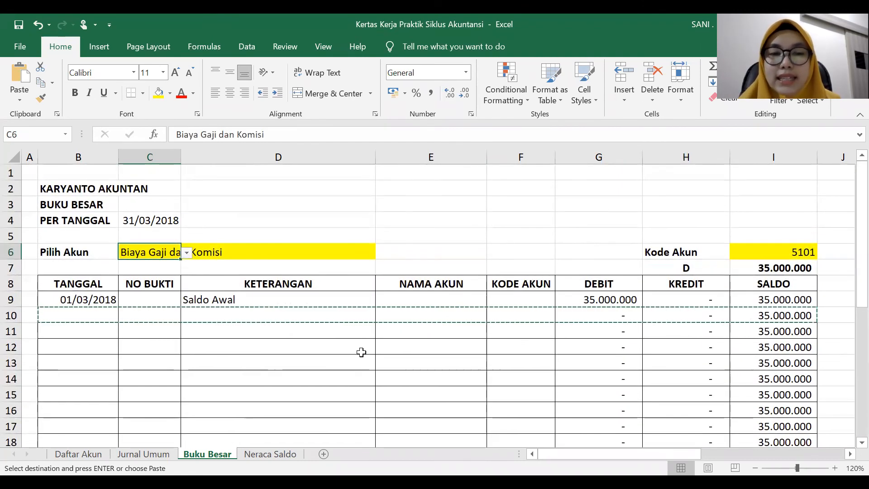
pyautogui.scroll(-2, 356, 355)
pyautogui.scroll(2, 352, 360)
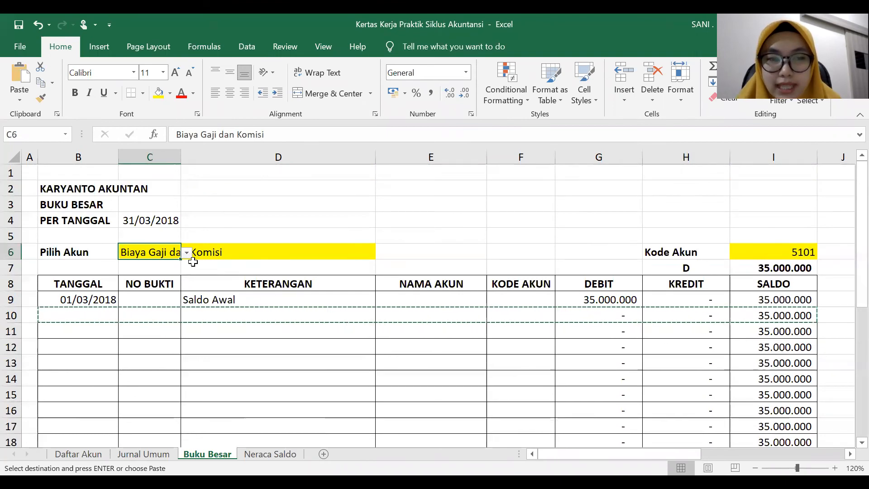
# - Set the account in C6 back to Kas and look through its transactions
pyautogui.click(187, 253)
pyautogui.moveTo(186, 319); pyautogui.dragTo(186, 270)
pyautogui.click(128, 265)
pyautogui.scroll(-3, 420, 295)
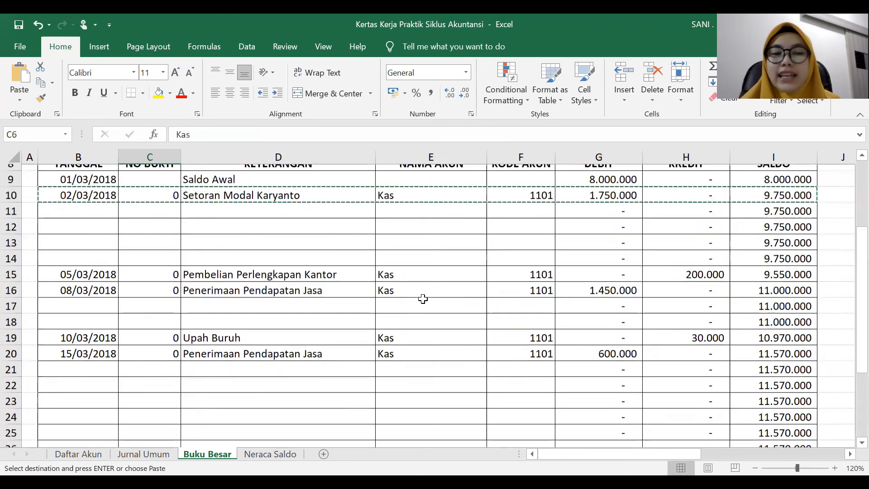
pyautogui.scroll(-3, 412, 314)
pyautogui.scroll(5, 411, 313)
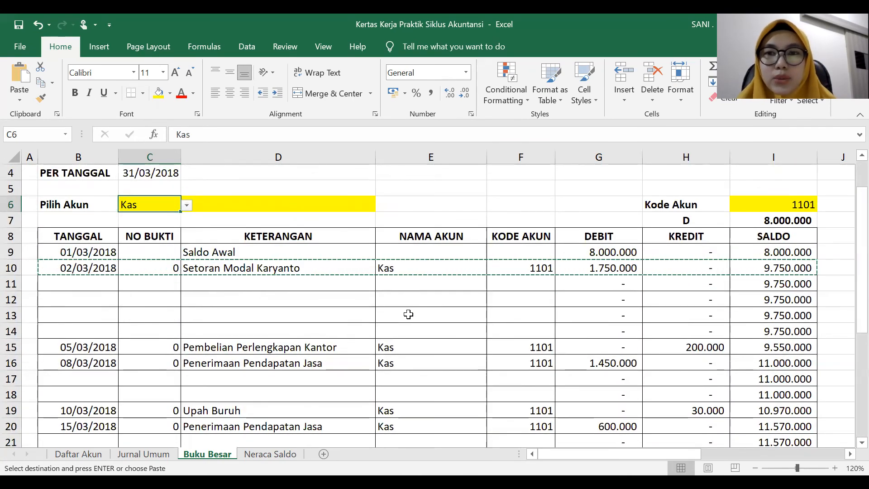
# - Examine the empty ledger rows between the Kas transactions, selecting rows 11 to 14, 17 to 18 and 21 to 26
pyautogui.click(233, 281)
pyautogui.click(14, 288)
pyautogui.moveTo(14, 292); pyautogui.dragTo(14, 330)
pyautogui.scroll(-2, 12, 335)
pyautogui.moveTo(6, 288); pyautogui.dragTo(14, 298)
pyautogui.scroll(-2, 13, 272)
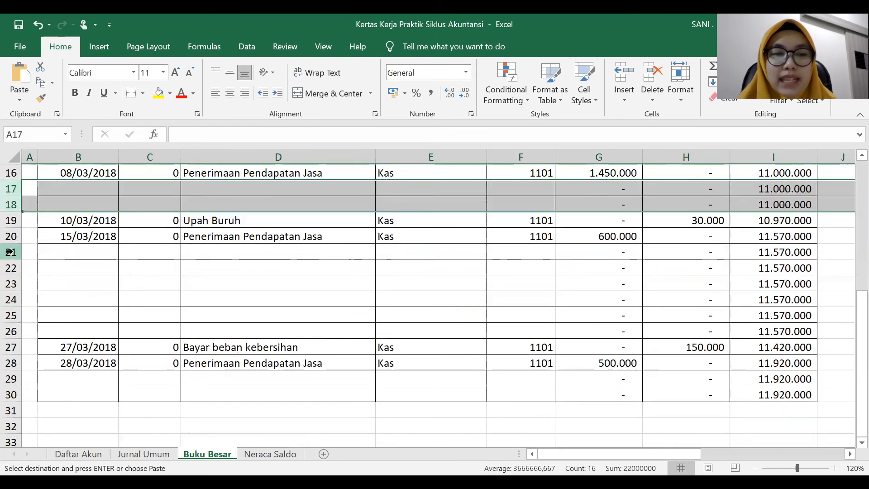
pyautogui.click(11, 252)
pyautogui.moveTo(123, 303); pyautogui.dragTo(123, 330)
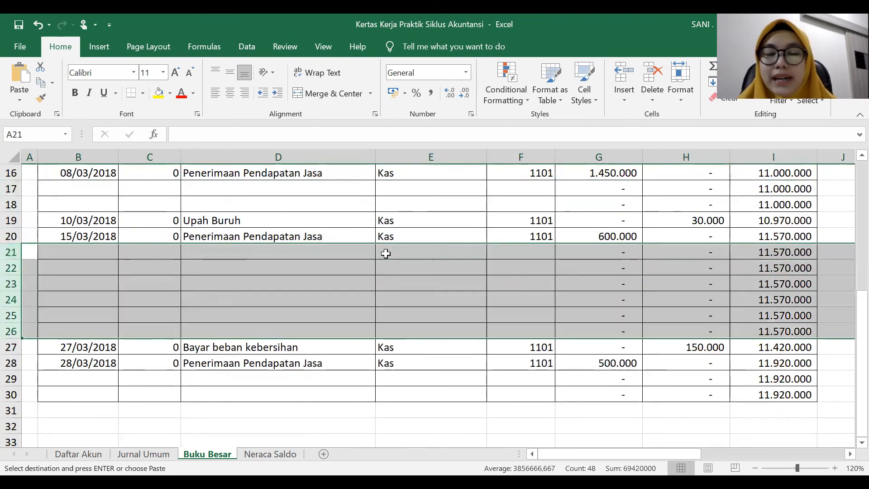
pyautogui.scroll(4, 375, 280)
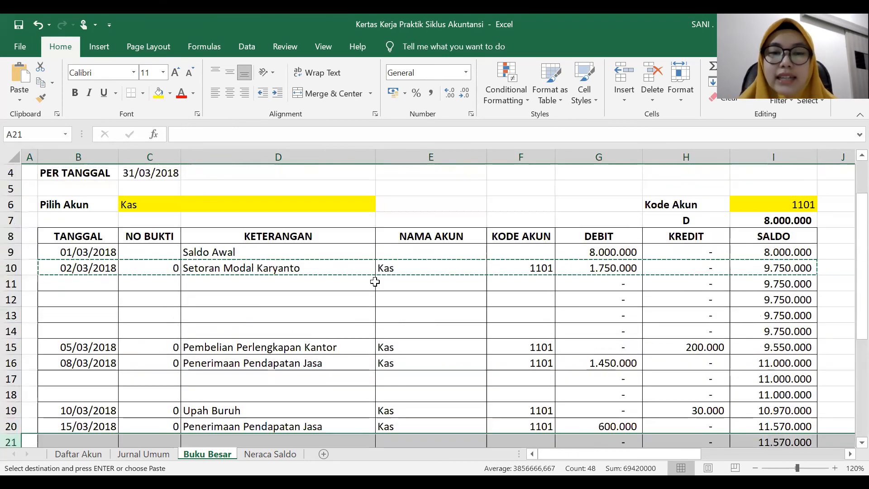
pyautogui.scroll(1, 371, 283)
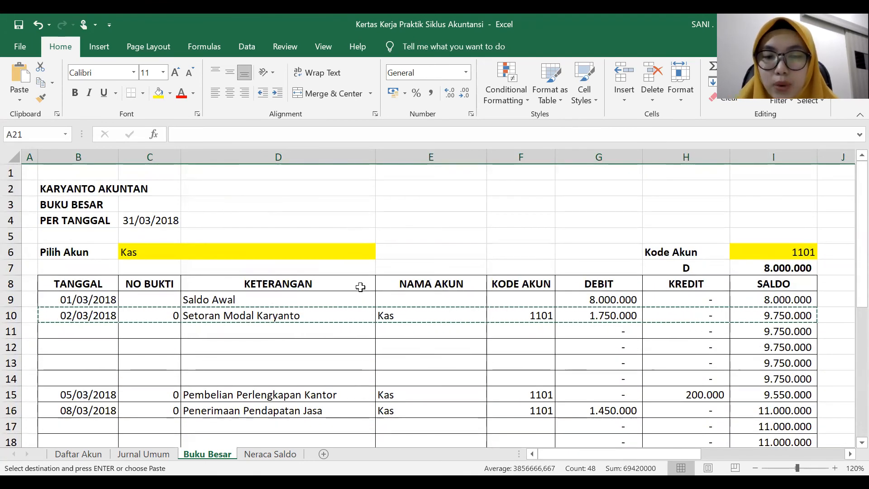
# - Inspect the date formula in B11, the cells B11:H14 and the KETERANGAN formula in D13
pyautogui.scroll(-2, 360, 285)
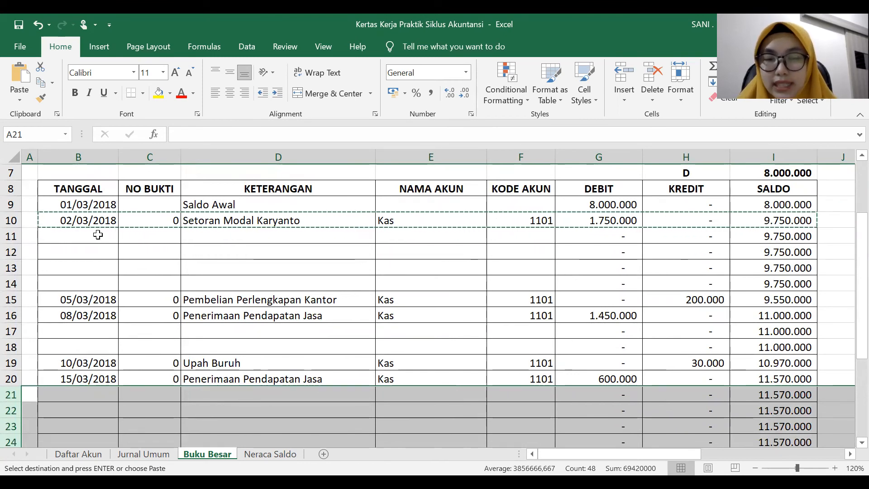
pyautogui.moveTo(98, 234); pyautogui.dragTo(103, 273)
pyautogui.hotkey('ctrl', 'v')
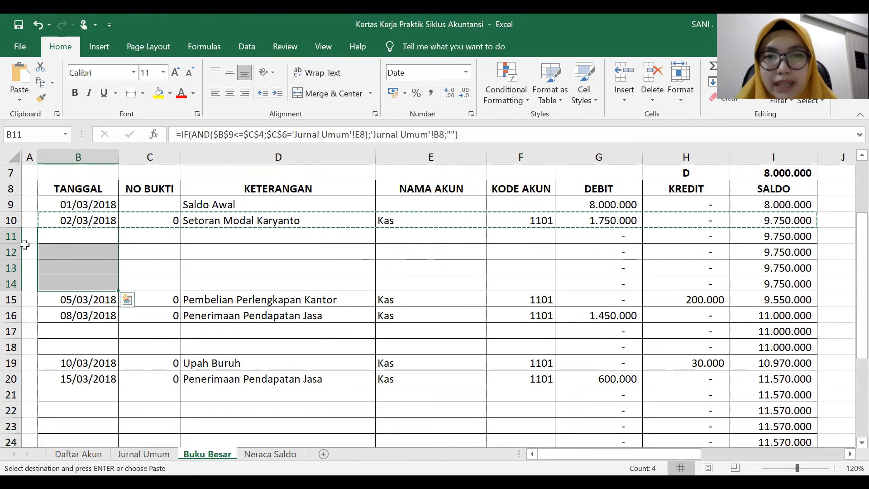
pyautogui.click(107, 238)
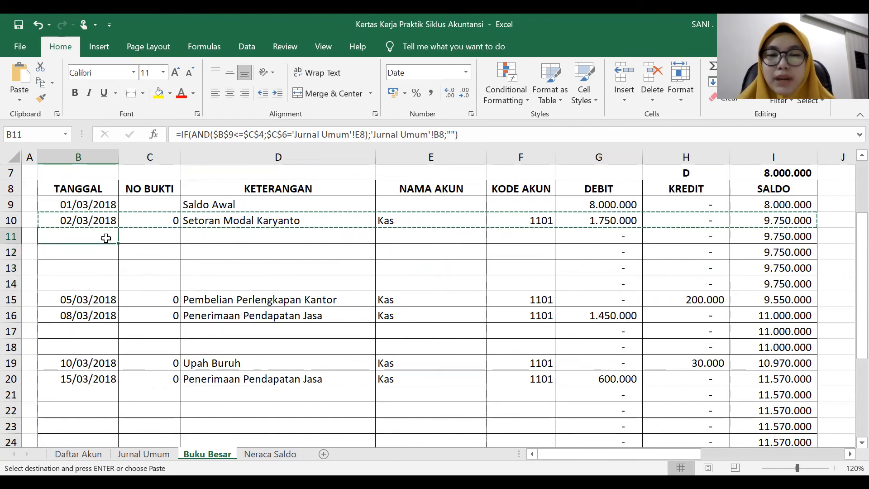
pyautogui.scroll(2, 133, 256)
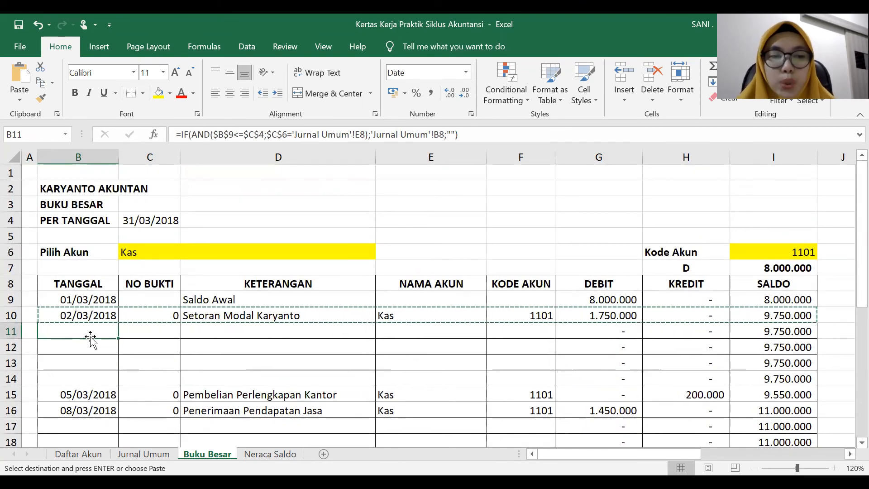
pyautogui.moveTo(85, 334); pyautogui.dragTo(715, 376)
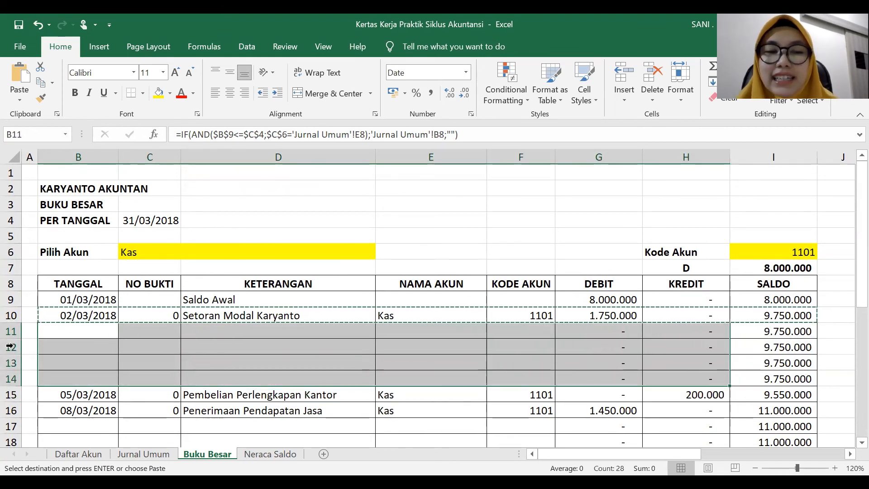
pyautogui.moveTo(9, 333); pyautogui.dragTo(18, 378)
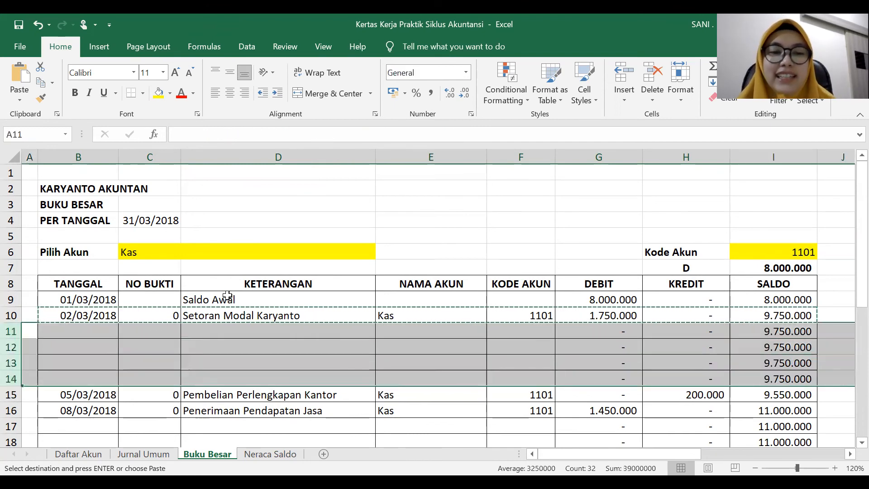
pyautogui.scroll(-2, 293, 339)
pyautogui.click(346, 269)
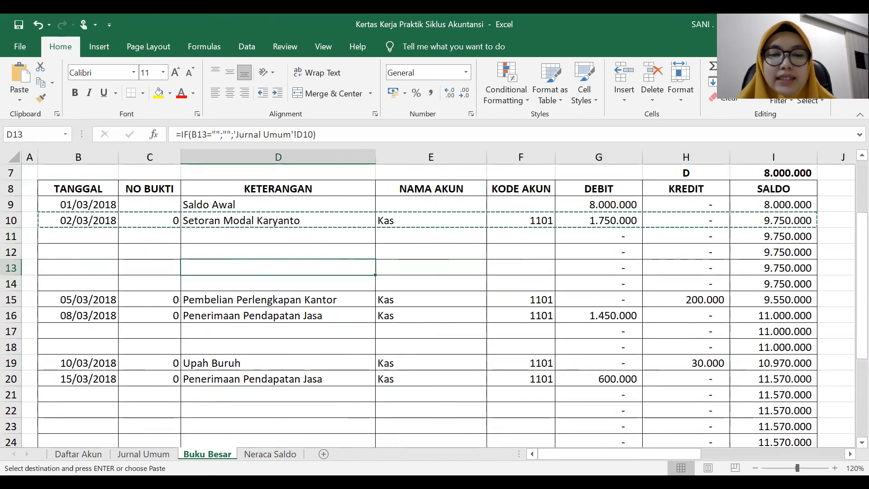
# - Open the VBA code of the Buku Besar sheet, widen the project list and select Sheet3 (Buku Besar)
pyautogui.click(144, 454)
pyautogui.click(192, 452)
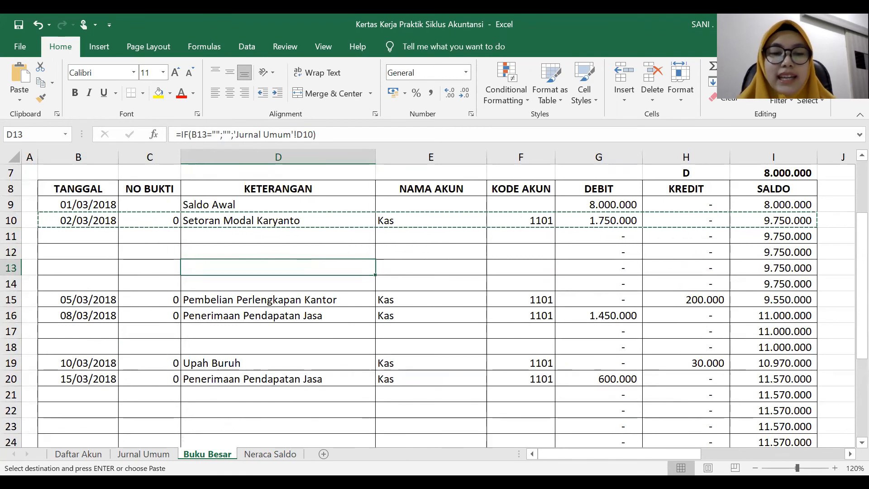
pyautogui.rightClick(210, 454)
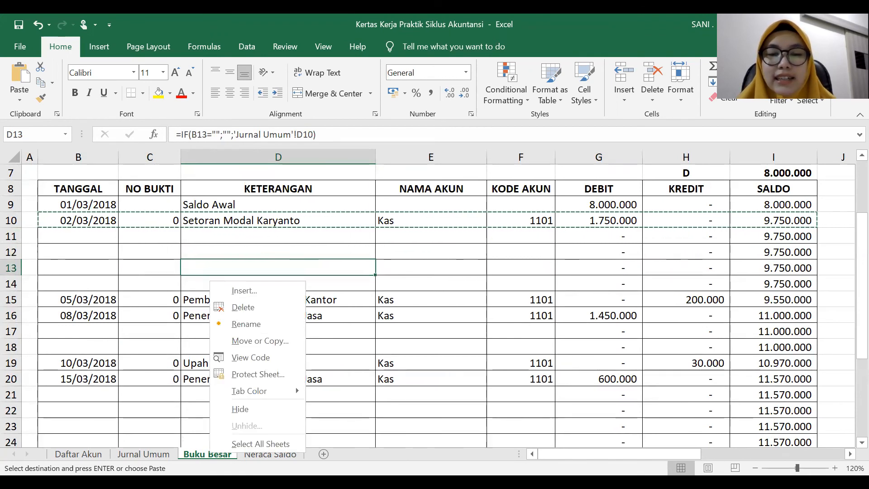
pyautogui.click(264, 358)
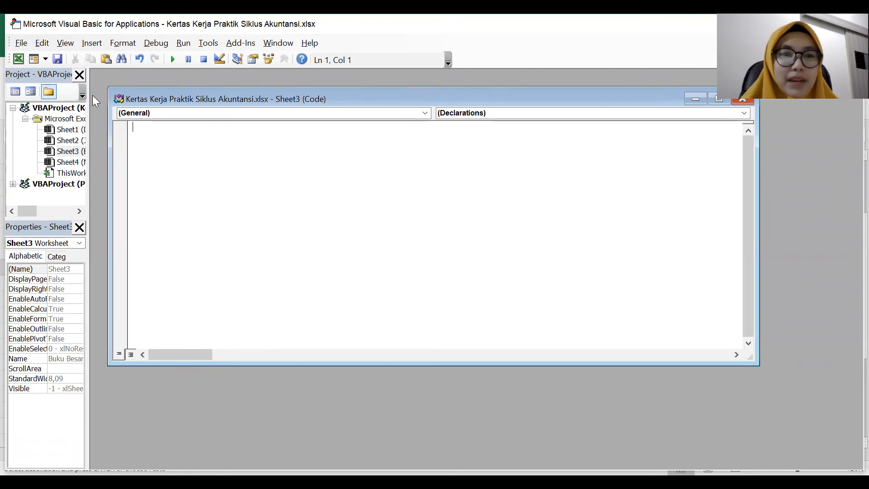
pyautogui.moveTo(86, 92); pyautogui.dragTo(141, 92)
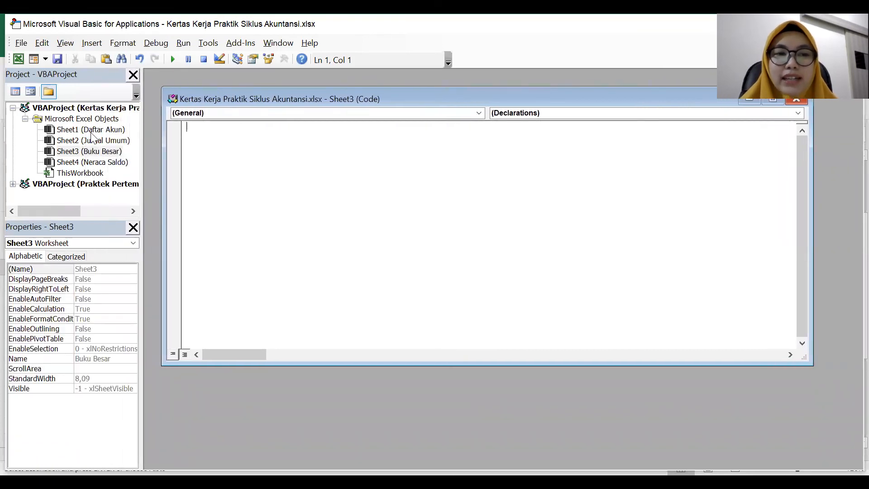
pyautogui.click(100, 153)
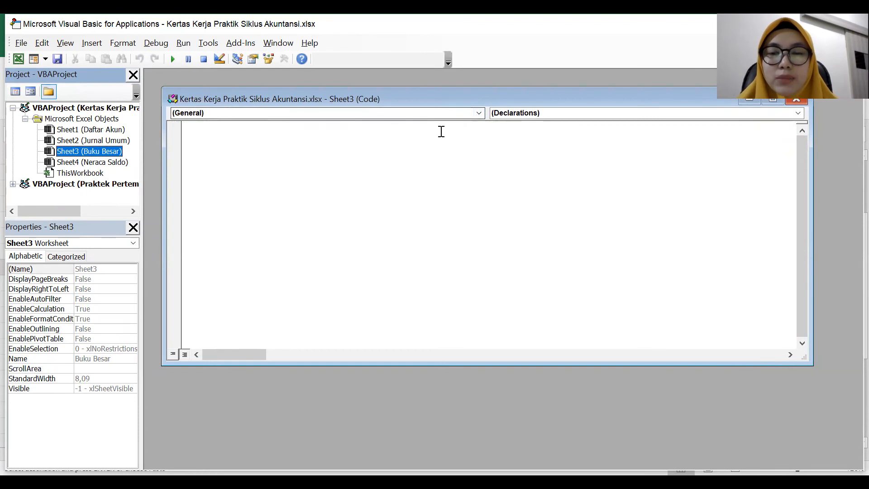
# - Add empty Worksheet SelectionChange and Change event procedures to the Buku Besar sheet's code, narrowing the code window
pyautogui.click(479, 113)
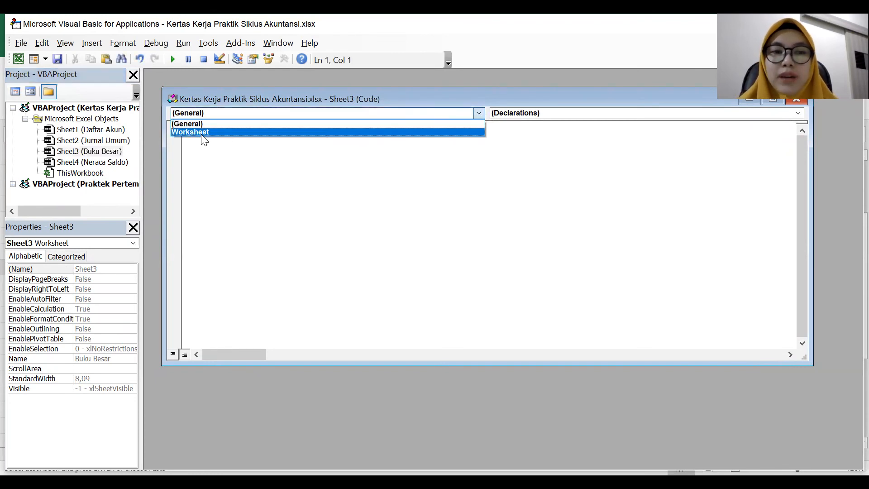
pyautogui.click(198, 132)
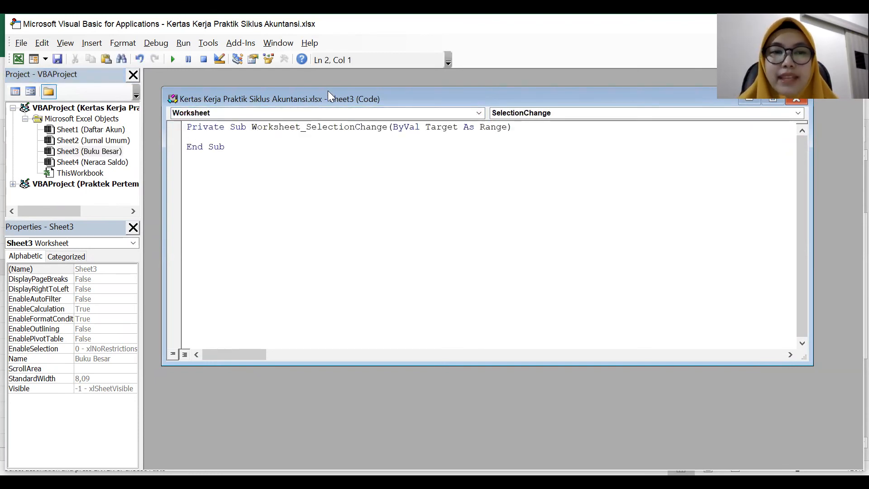
pyautogui.moveTo(327, 91); pyautogui.dragTo(310, 75)
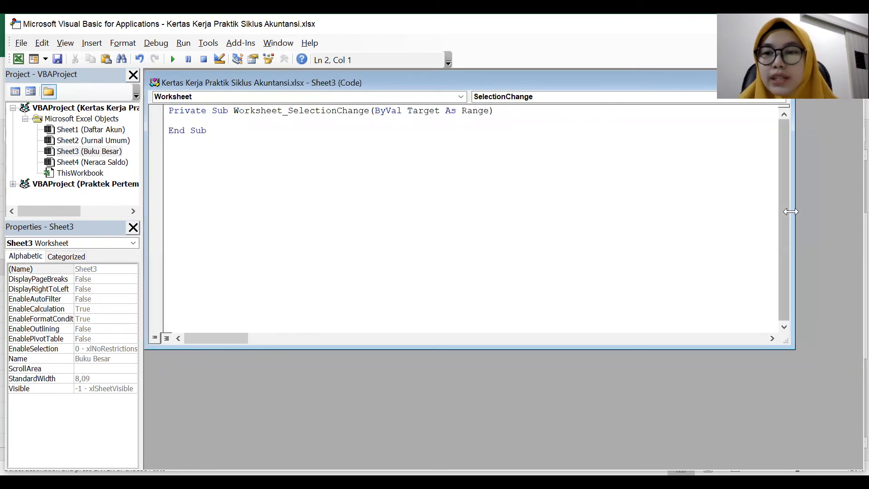
pyautogui.moveTo(790, 211); pyautogui.dragTo(642, 198)
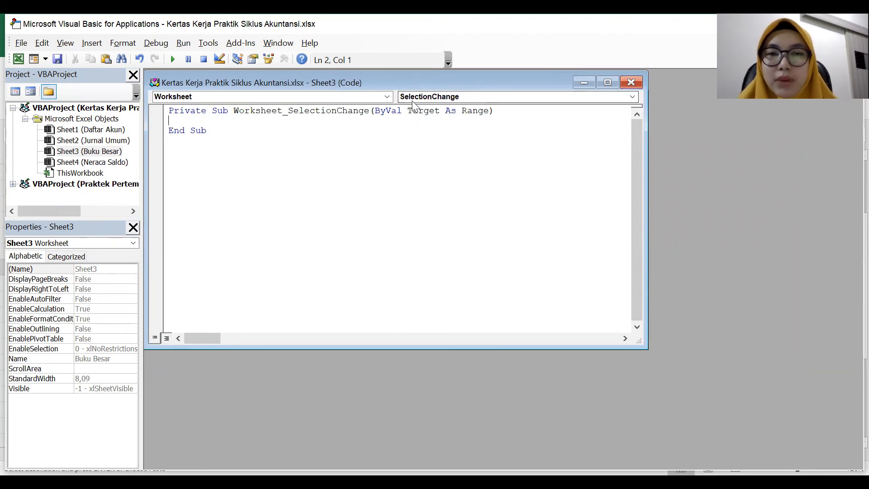
pyautogui.click(632, 96)
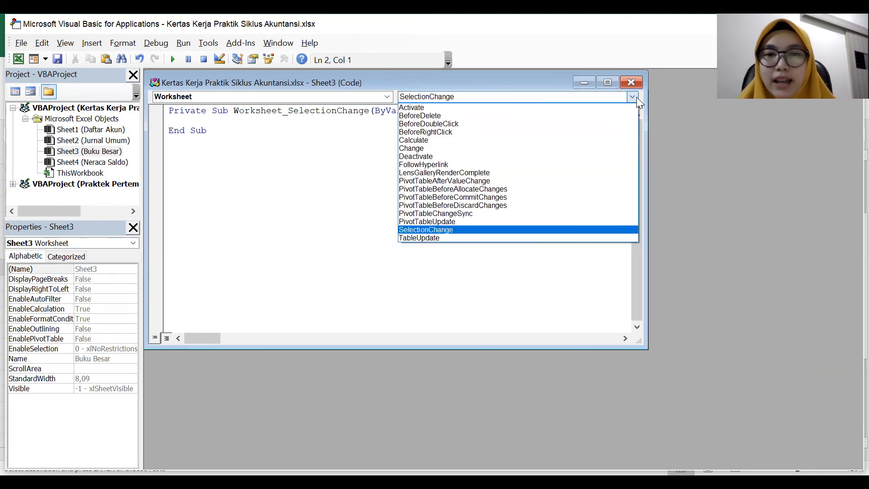
pyautogui.click(454, 147)
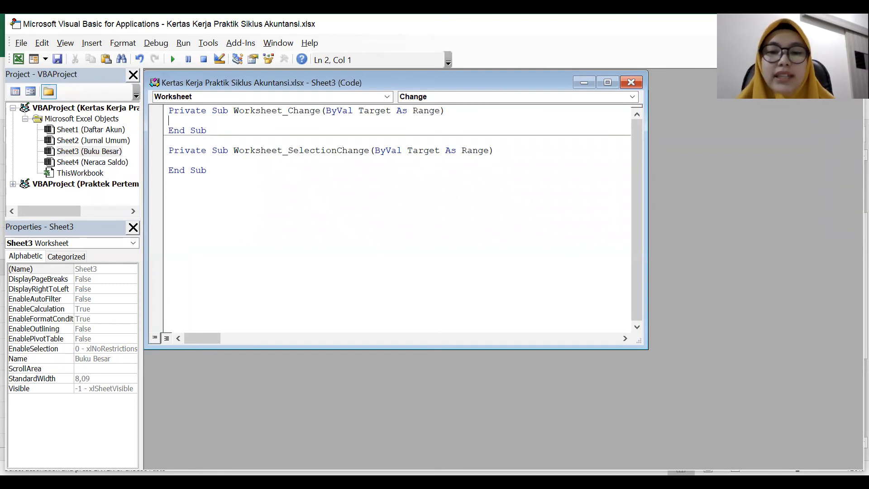
# - Replace both empty event procedures with the copied Worksheet_Change code that hides rows whose cell in D2:D55 is blank
pyautogui.hotkey('alt', 'Tab')
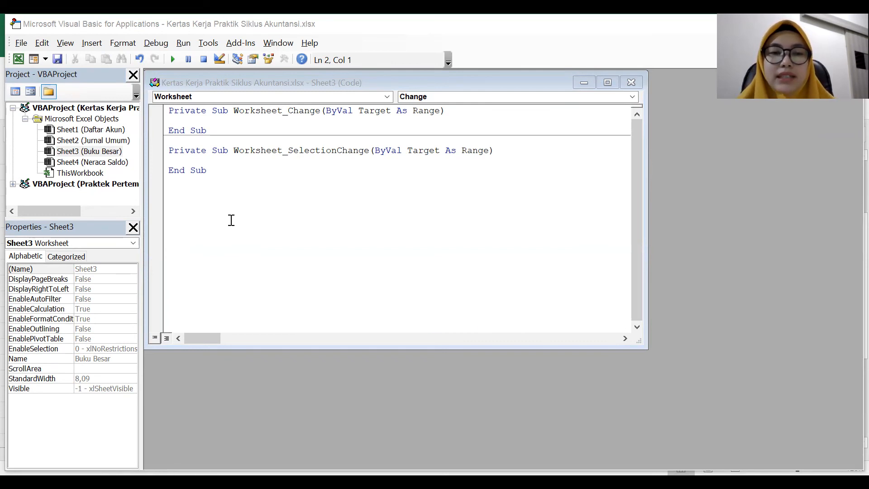
pyautogui.moveTo(171, 110); pyautogui.dragTo(250, 204)
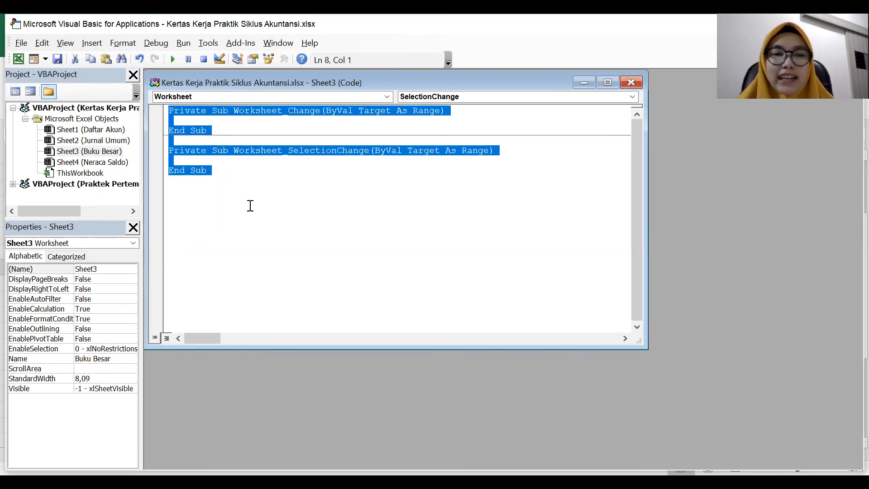
pyautogui.press('Delete')
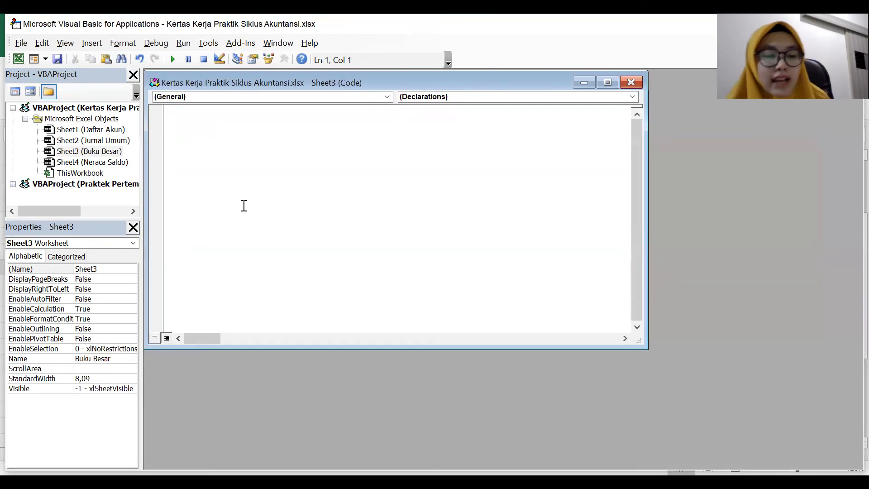
pyautogui.rightClick(177, 109)
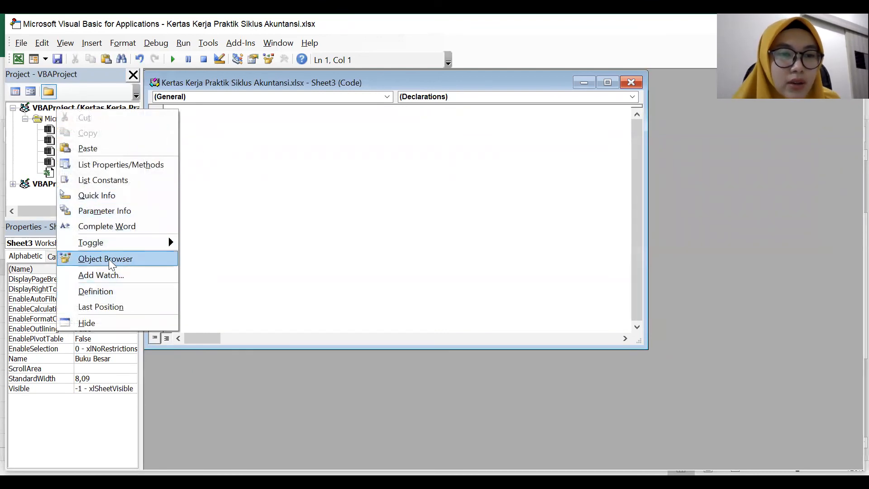
pyautogui.click(92, 149)
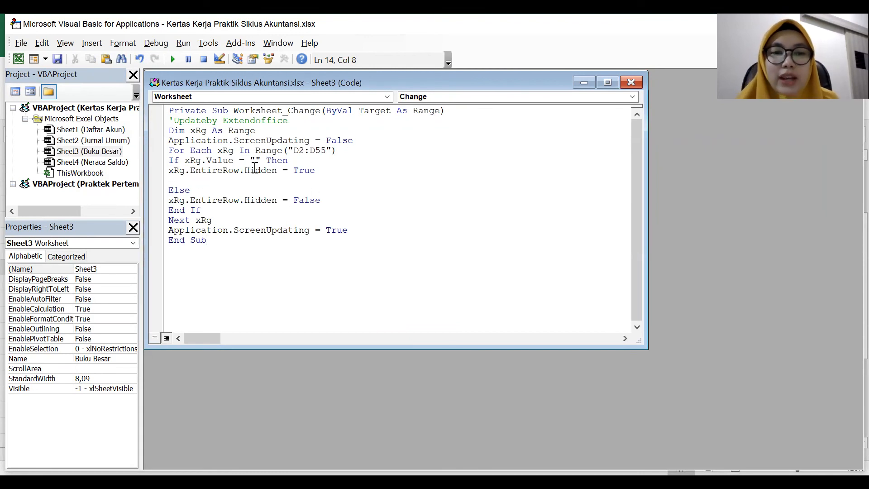
# - Examine the cell range in the For Each line of the Worksheet_Change code
pyautogui.moveTo(293, 151); pyautogui.dragTo(325, 153)
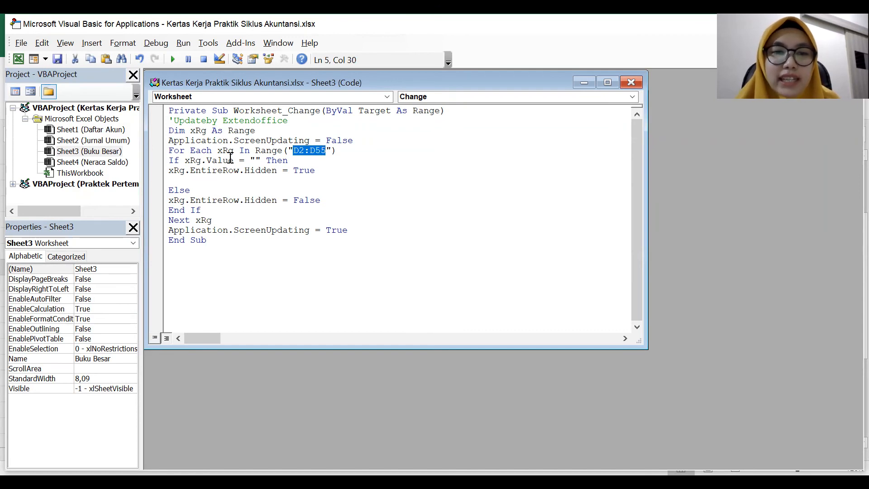
pyautogui.moveTo(293, 152); pyautogui.dragTo(325, 154)
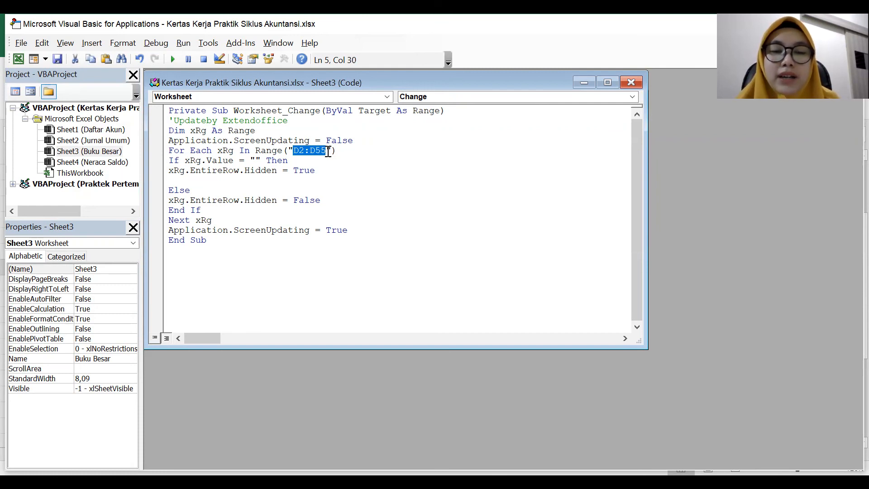
pyautogui.moveTo(327, 152); pyautogui.dragTo(294, 152)
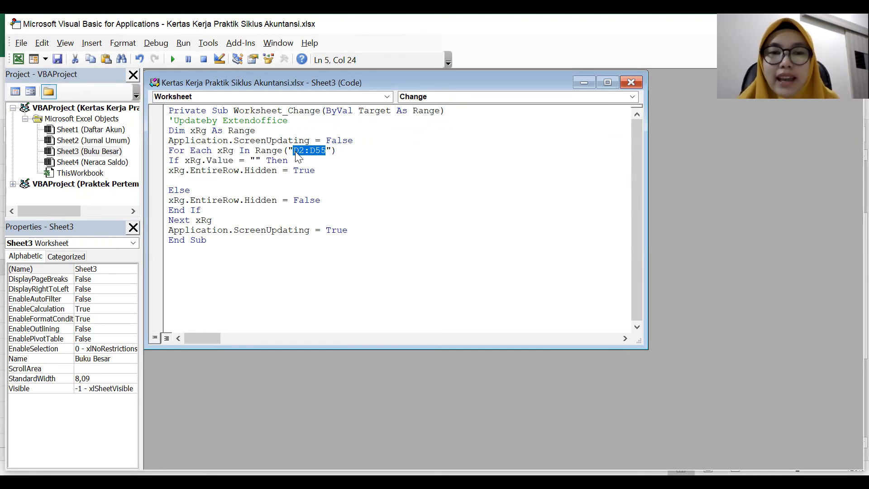
pyautogui.click(298, 156)
pyautogui.moveTo(293, 151); pyautogui.dragTo(328, 153)
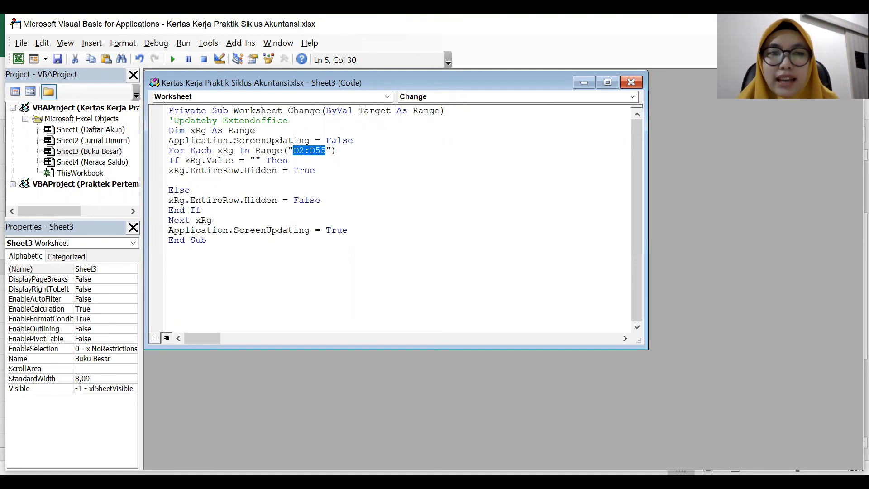
# - Switch to the workbook and check which rows the ledger's TANGGAL column covers, selecting B9:B30
pyautogui.hotkey('alt', 'Tab')
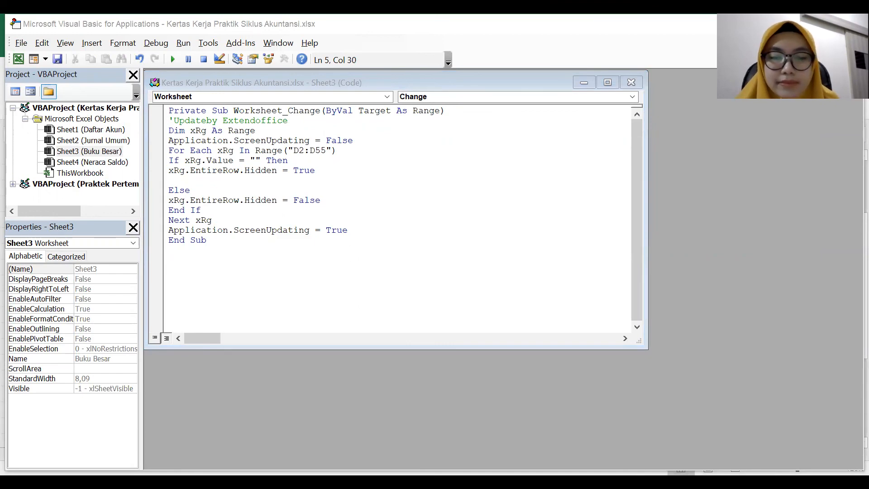
pyautogui.hotkey('alt', 'F11')
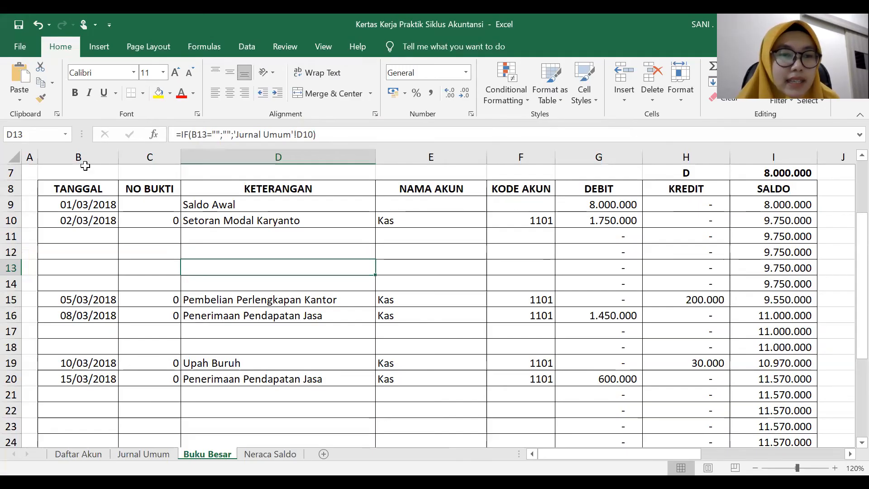
pyautogui.moveTo(83, 205); pyautogui.dragTo(86, 399)
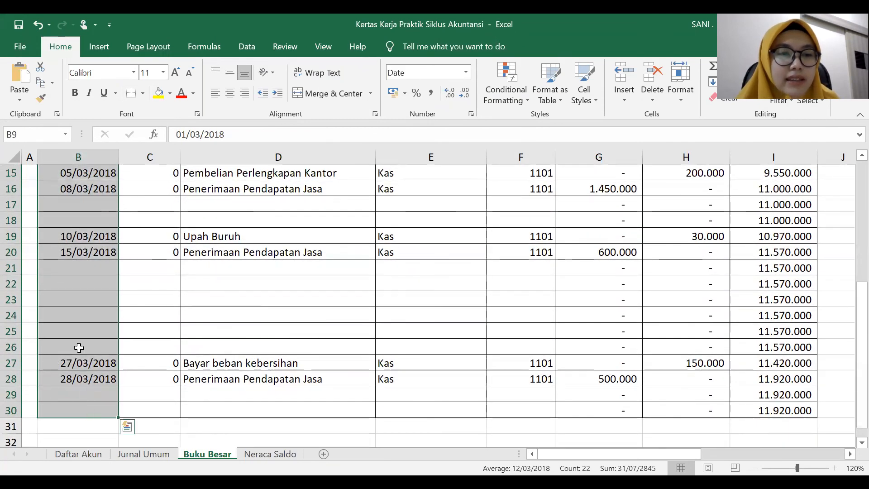
pyautogui.scroll(5, 72, 295)
pyautogui.scroll(-7, 76, 313)
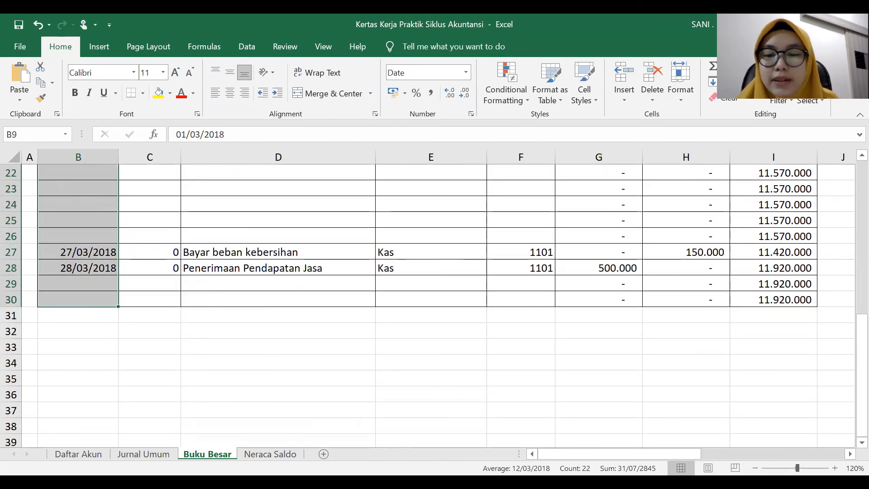
# - Switch back to the VBA editor and set the For Each range in the Worksheet_Change code to B9:B30
pyautogui.hotkey('alt', 'Tab')
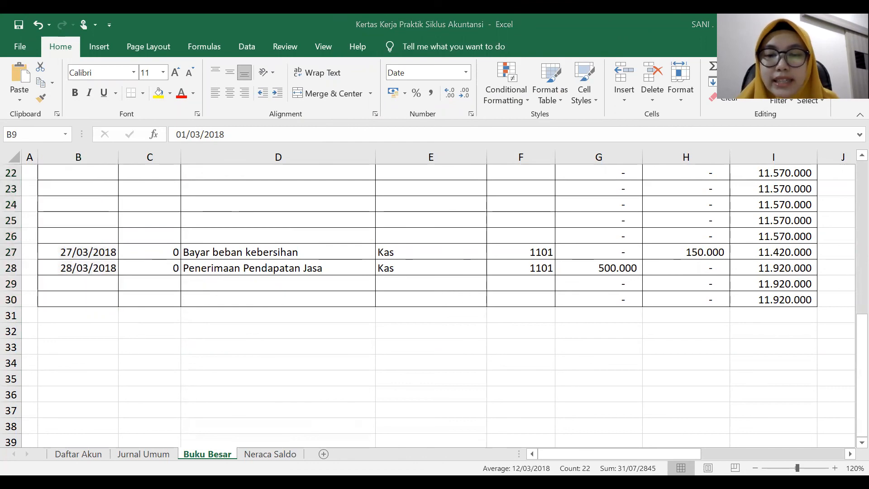
pyautogui.hotkey('alt', 'Tab')
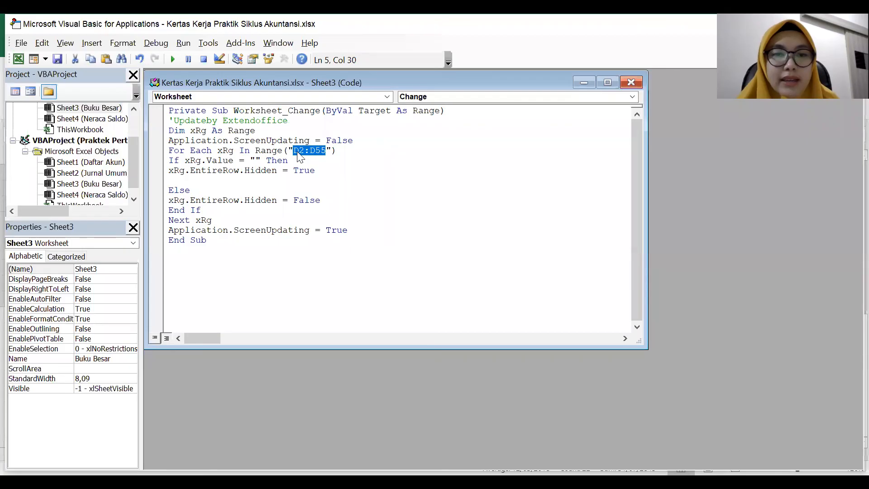
pyautogui.click(299, 150)
pyautogui.press('BackSpace')
pyautogui.write('B')
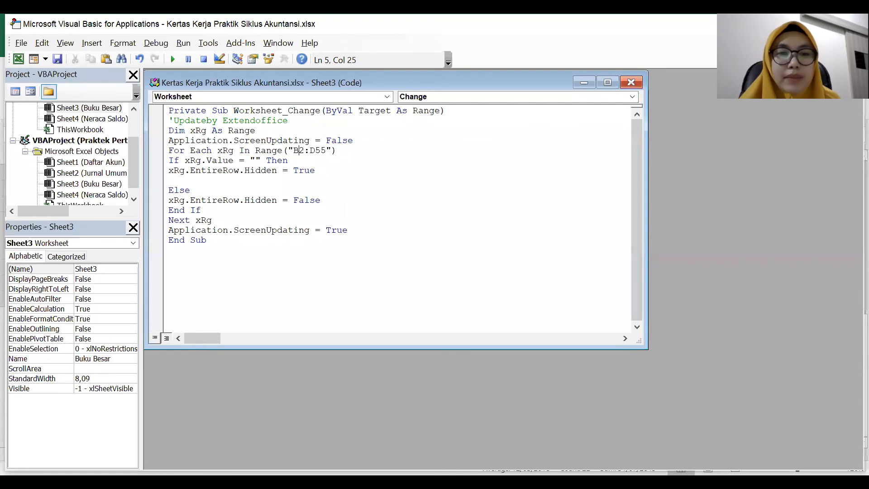
pyautogui.write('9')
pyautogui.press('Delete')
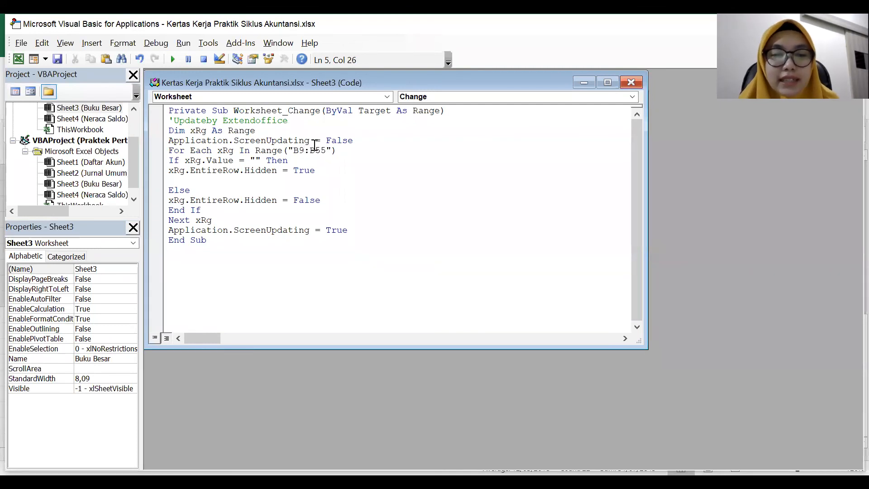
pyautogui.moveTo(311, 150); pyautogui.dragTo(325, 150)
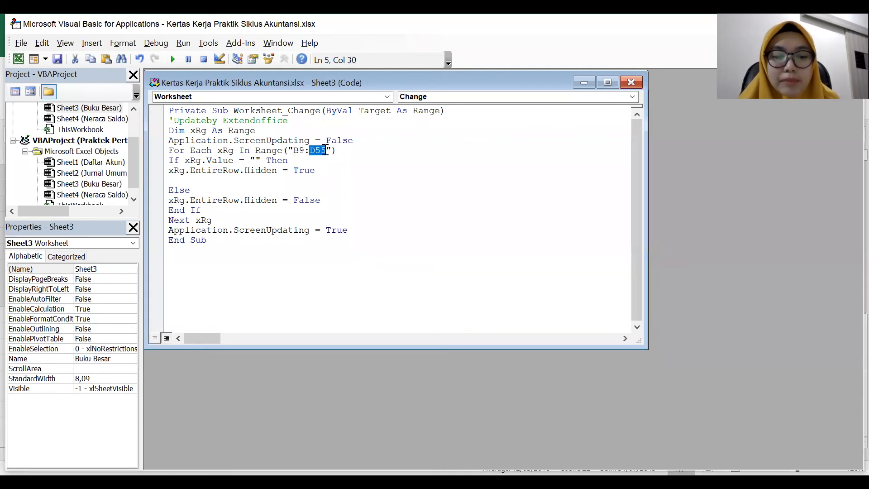
pyautogui.write('B30')
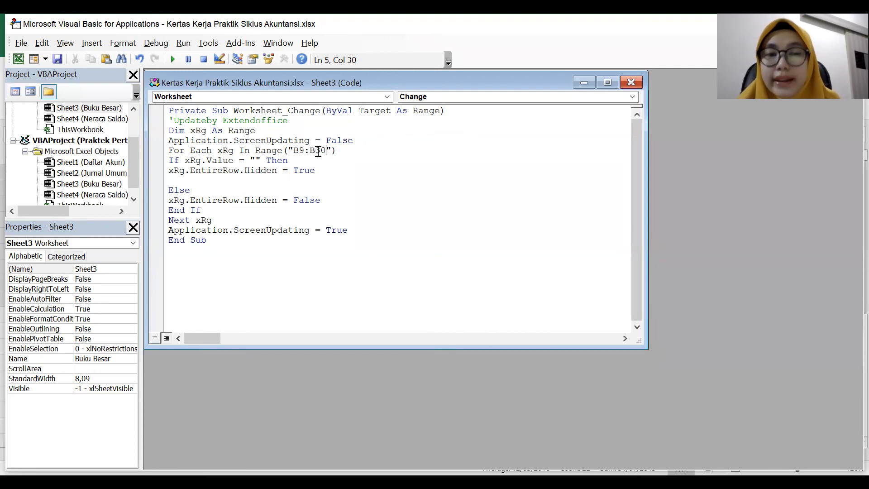
# - Examine the empty-value condition in the code's If line and the row-hiding statements below it
pyautogui.moveTo(246, 161); pyautogui.dragTo(259, 162)
pyautogui.click(254, 159)
pyautogui.doubleClick(254, 160)
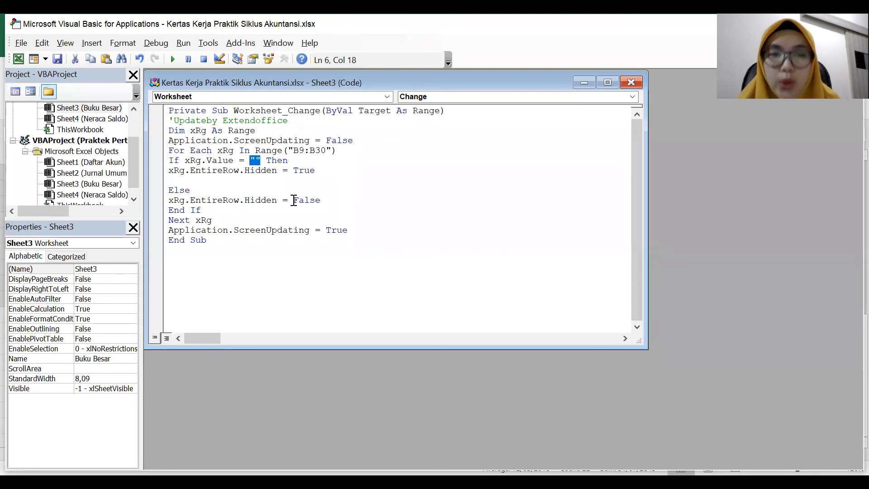
pyautogui.click(285, 180)
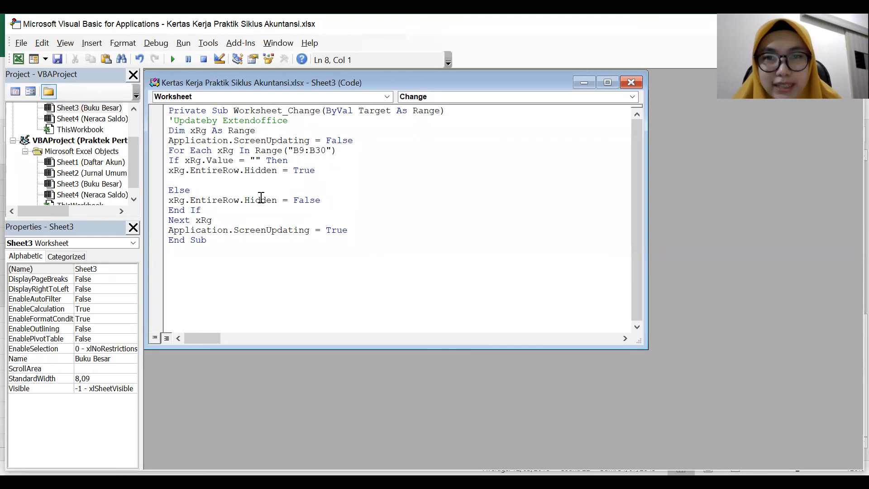
# - Close the sheet's code window and switch back to the Buku Besar worksheet in Excel
pyautogui.click(632, 82)
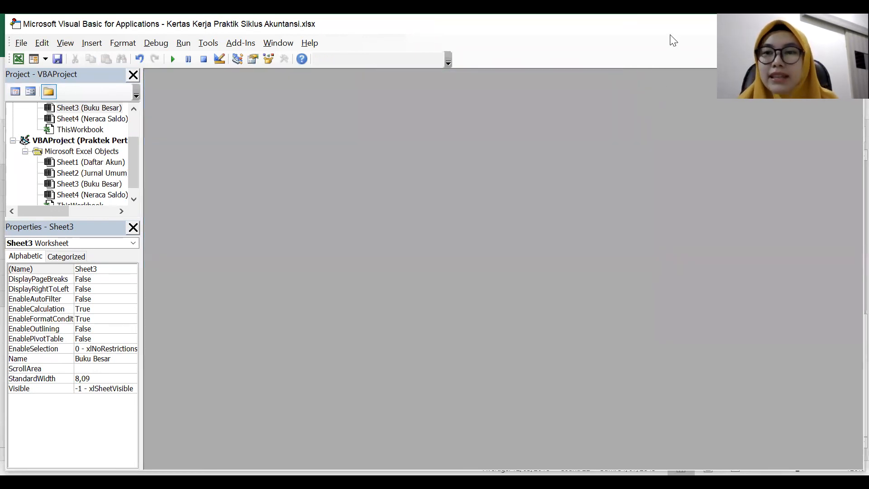
pyautogui.moveTo(545, 48); pyautogui.dragTo(544, 79)
pyautogui.doubleClick(587, 62)
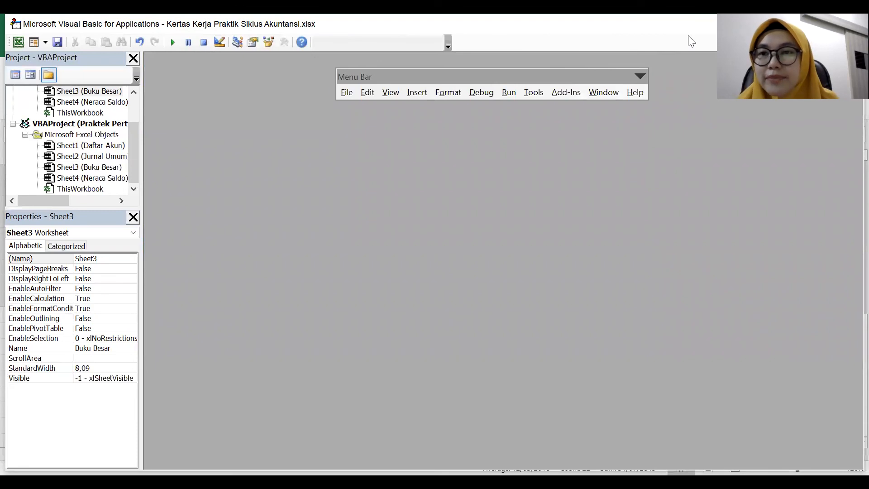
pyautogui.hotkey('alt', 'F11')
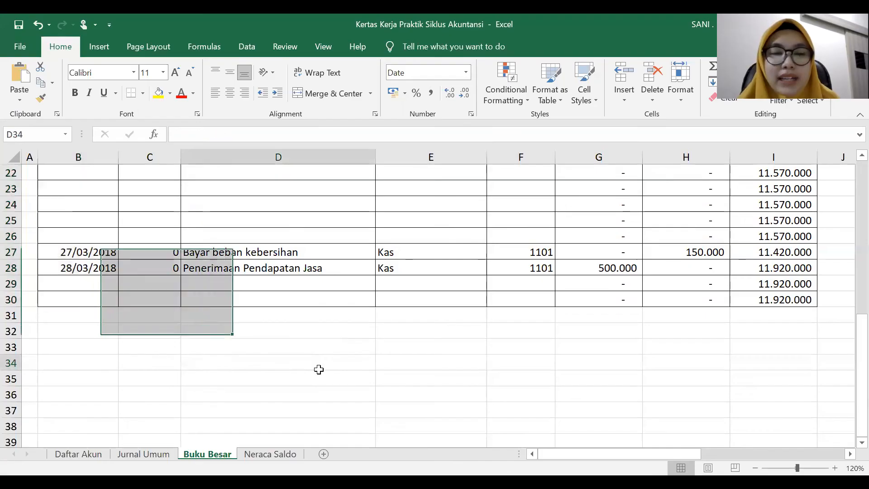
# - Change the chosen account in Pilih Akun (C6) to Piutang Dagang to test the automatic row hiding
pyautogui.scroll(7, 256, 315)
pyautogui.scroll(1, 239, 289)
pyautogui.click(155, 252)
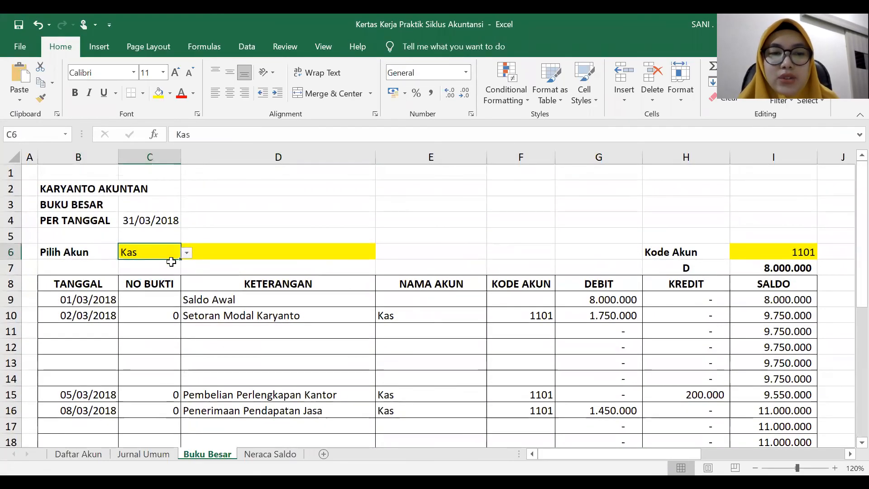
pyautogui.click(186, 252)
pyautogui.click(131, 277)
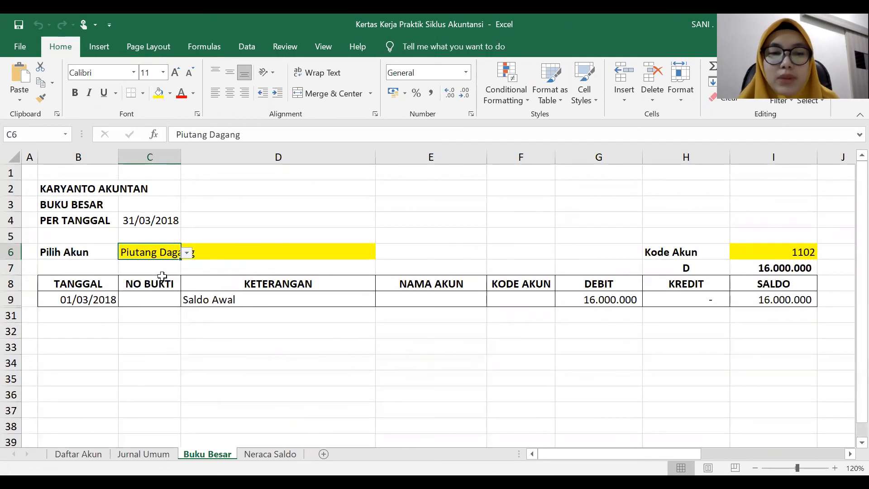
# - Set the Pilih Akun account back to Kas and check the ledger rows listed for it
pyautogui.click(188, 253)
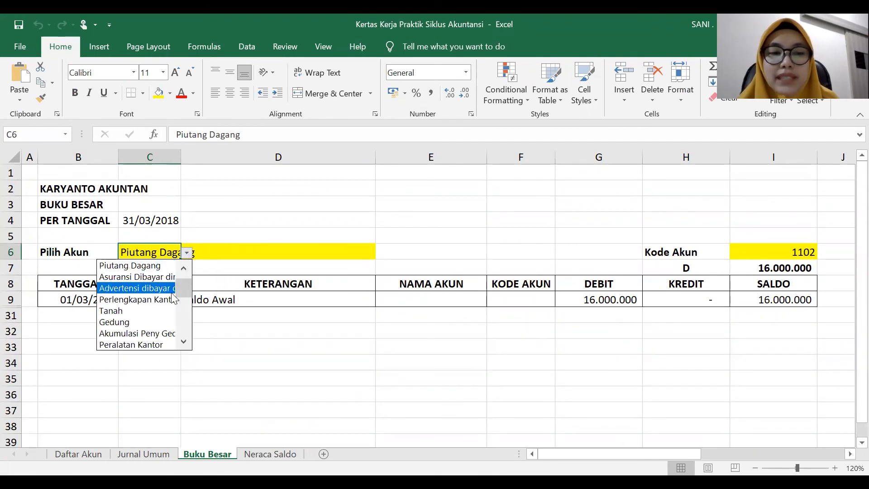
pyautogui.click(138, 266)
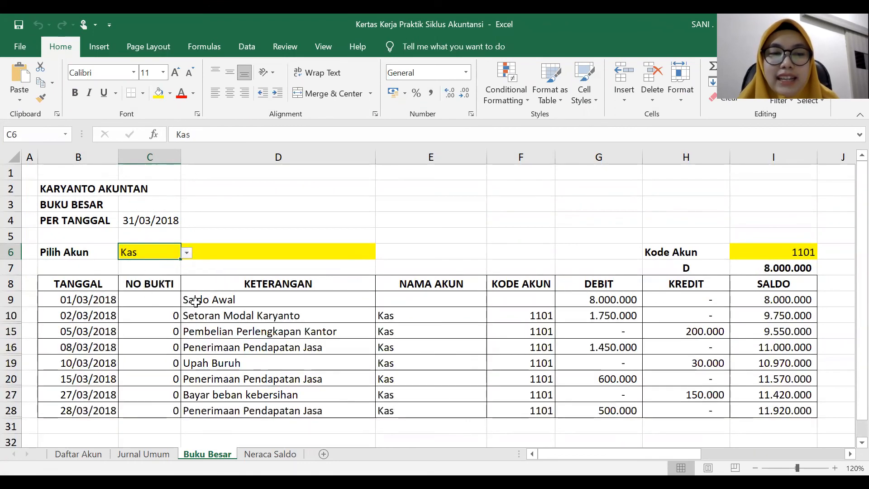
pyautogui.scroll(-3, 229, 320)
pyautogui.scroll(2, 231, 319)
pyautogui.scroll(1, 231, 320)
pyautogui.scroll(-2, 240, 317)
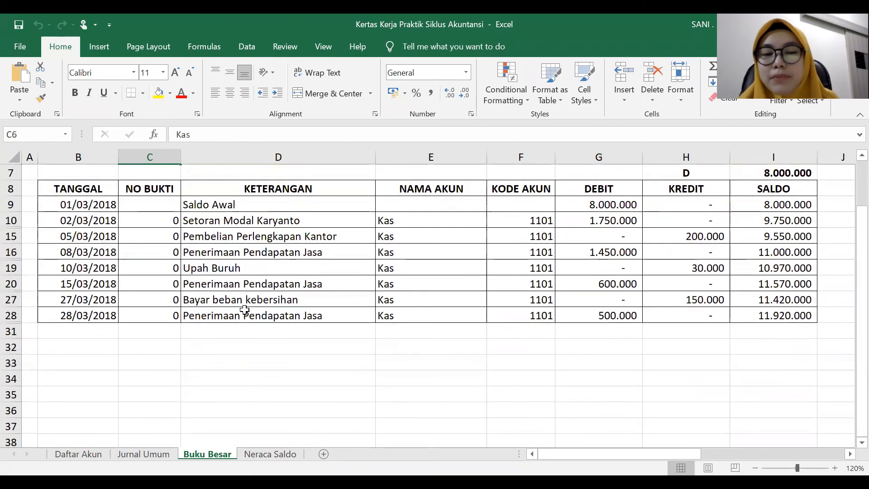
pyautogui.scroll(1, 134, 262)
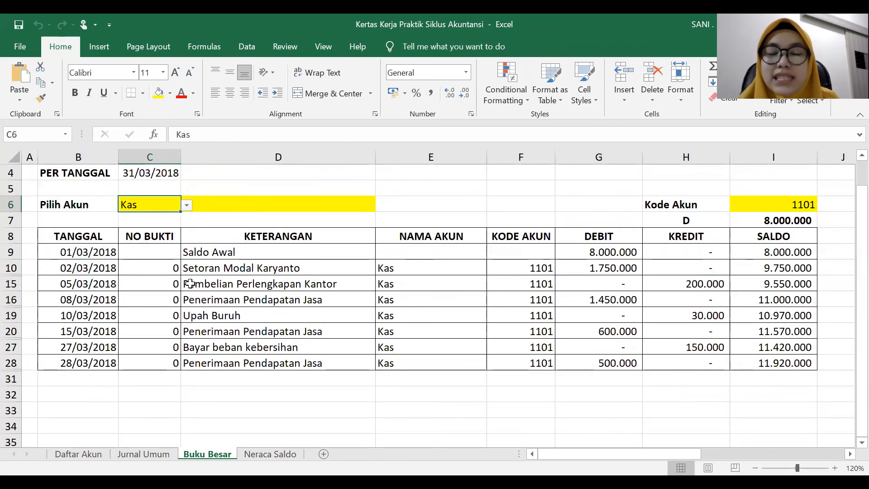
# - Test the row hiding on two more accounts by setting Pilih Akun to Gedung and then to Biaya Sewa
pyautogui.click(186, 206)
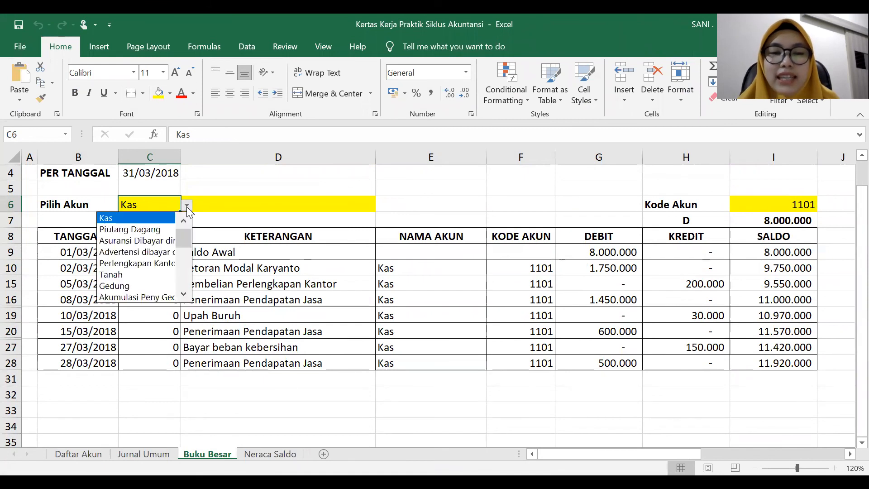
pyautogui.moveTo(183, 239); pyautogui.dragTo(182, 251)
pyautogui.click(142, 230)
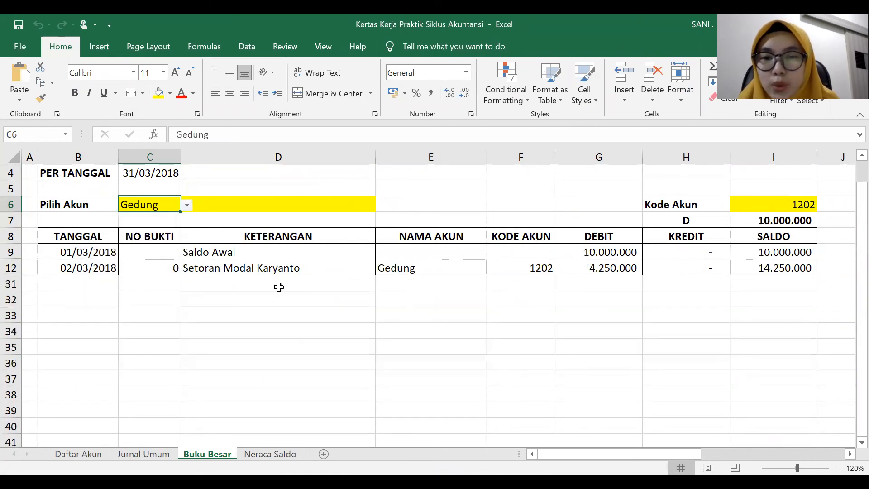
pyautogui.click(186, 205)
pyautogui.moveTo(178, 250); pyautogui.dragTo(178, 267)
pyautogui.click(134, 275)
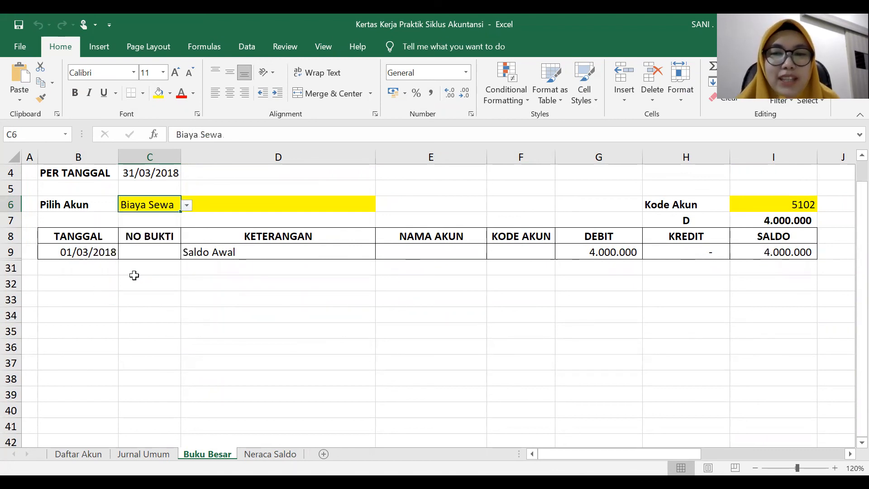